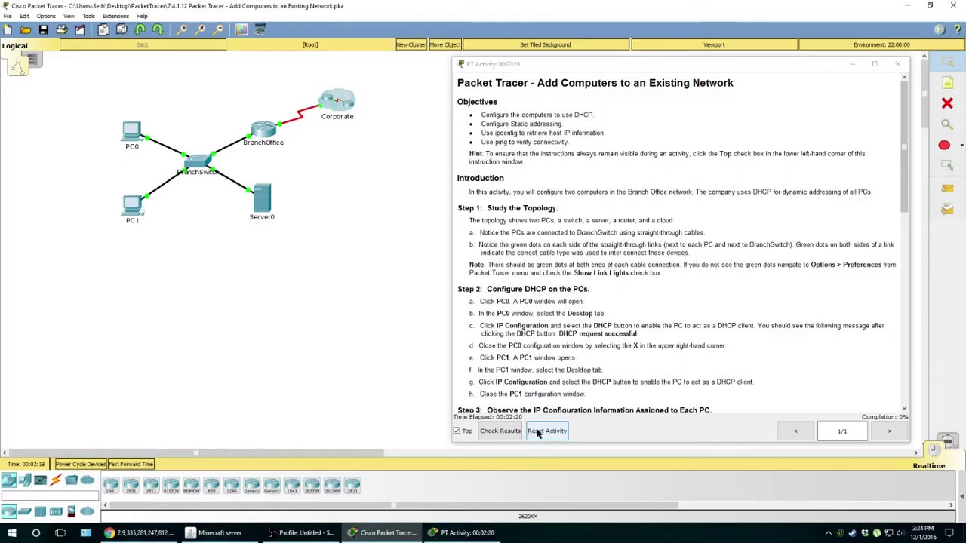
# - Check the activity results and list the assessment items, all five incorrect with score 0/5
pyautogui.click(501, 431)
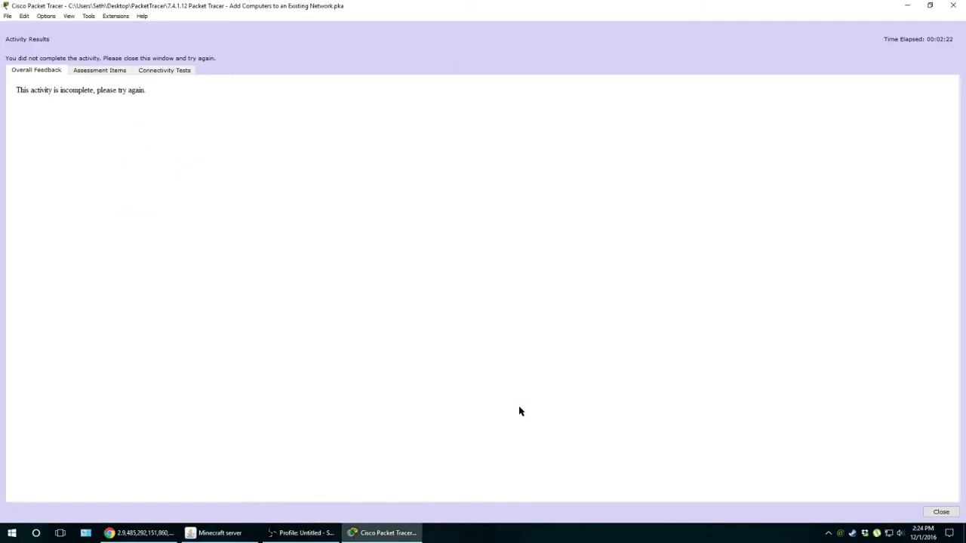
pyautogui.click(99, 71)
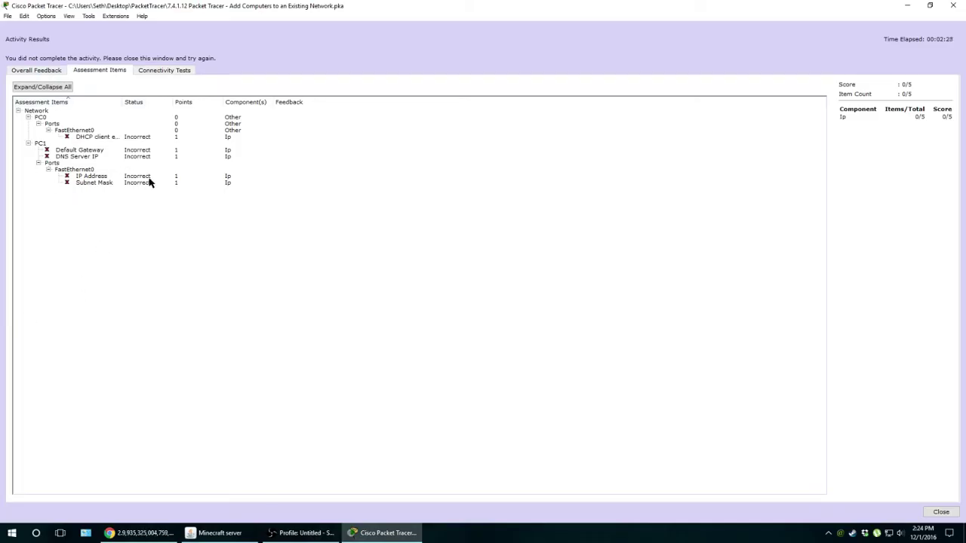
# - Close Activity Results and move the instructions window right to reveal the Branch Office topology
pyautogui.click(940, 513)
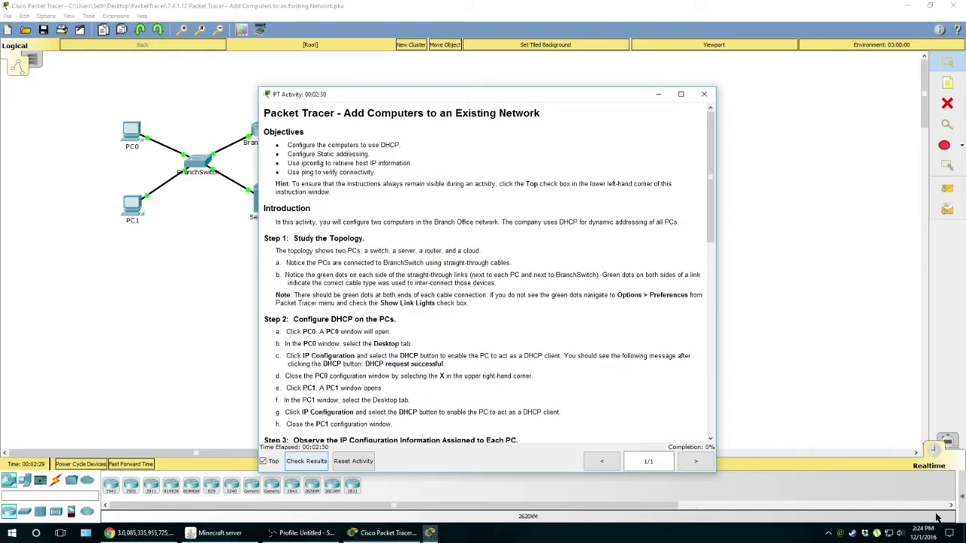
pyautogui.moveTo(502, 96); pyautogui.dragTo(691, 69)
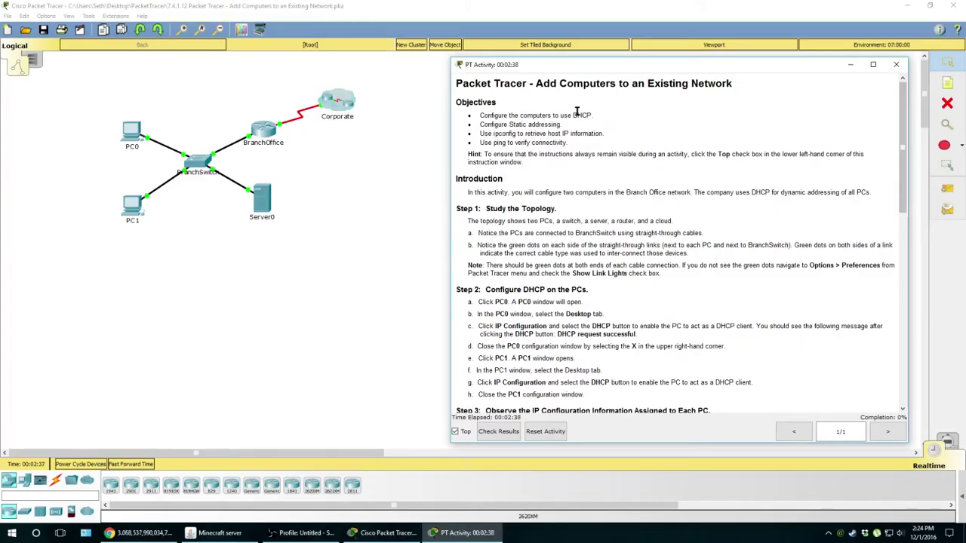
pyautogui.moveTo(633, 59); pyautogui.dragTo(633, 58)
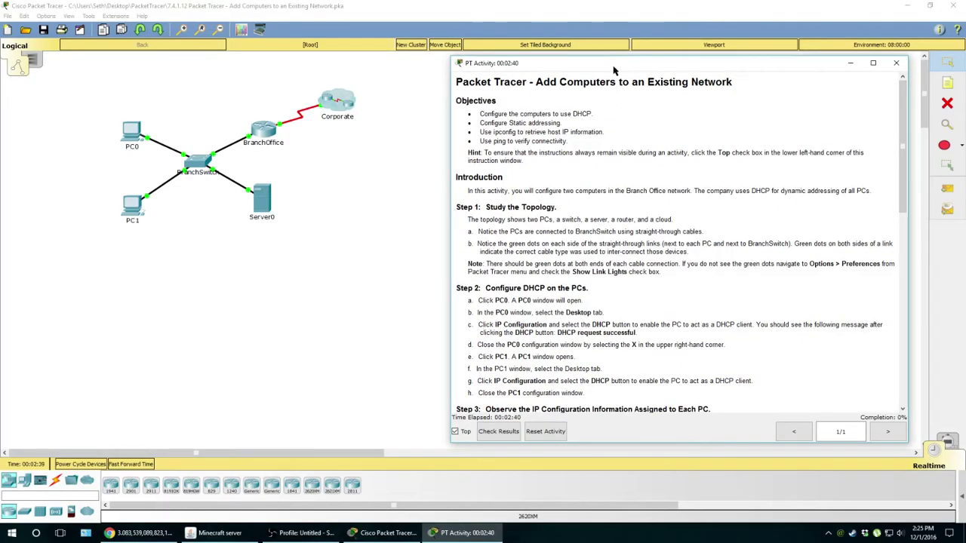
pyautogui.doubleClick(585, 113)
pyautogui.click(511, 157)
pyautogui.click(455, 432)
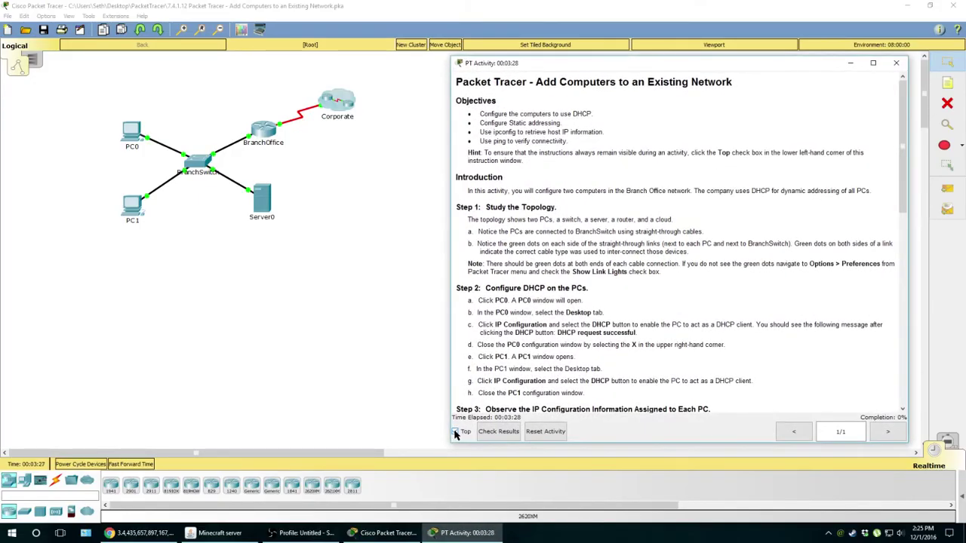
pyautogui.click(383, 391)
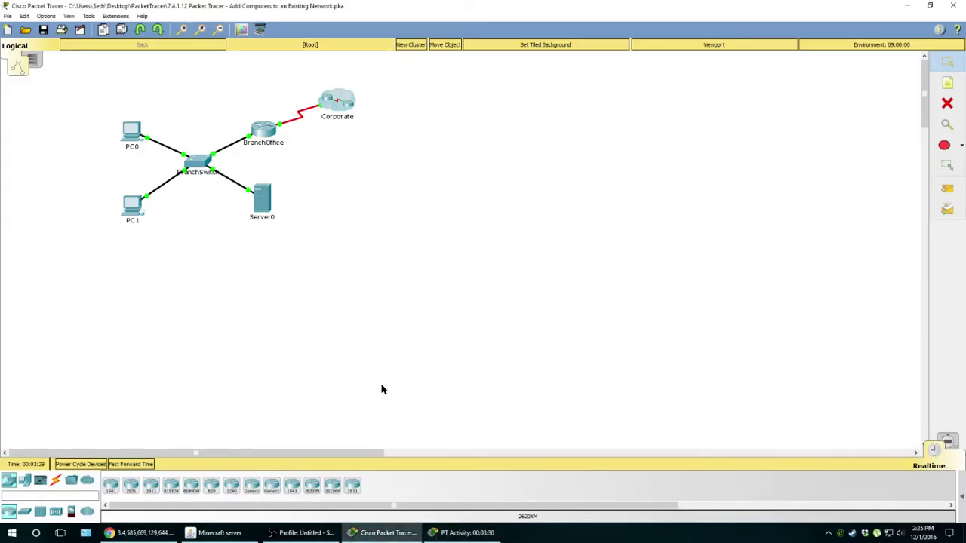
pyautogui.click(466, 533)
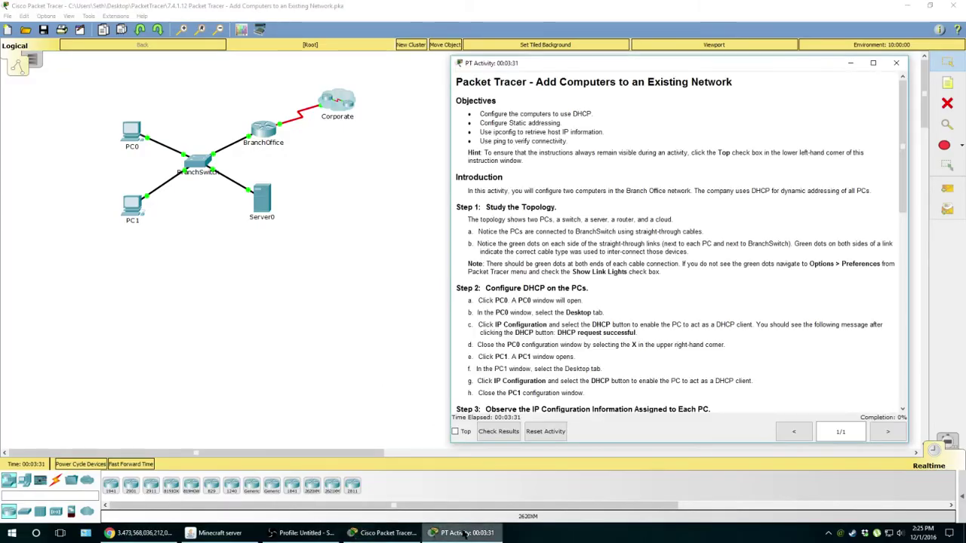
pyautogui.click(455, 432)
pyautogui.click(449, 345)
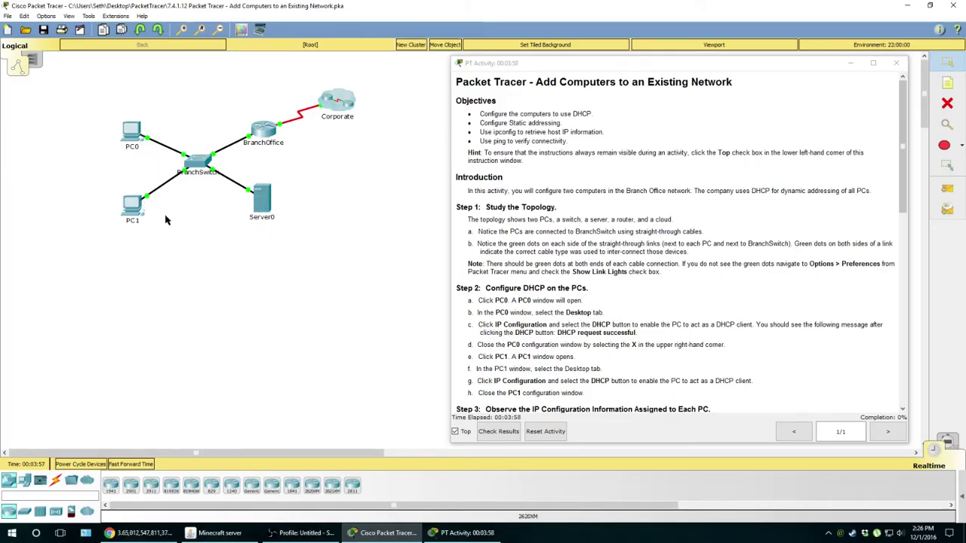
pyautogui.click(264, 204)
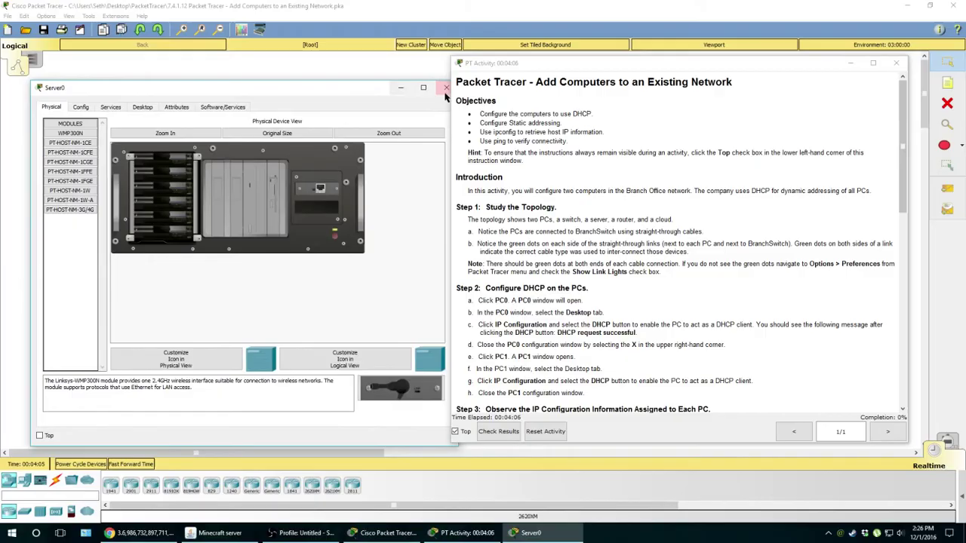
pyautogui.click(444, 88)
pyautogui.click(531, 302)
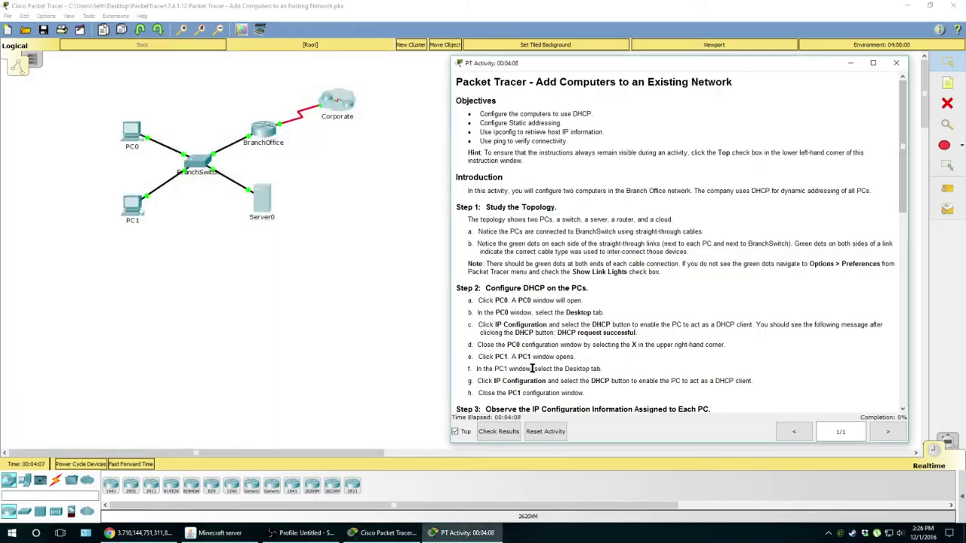
pyautogui.scroll(-2, 542, 264)
pyautogui.scroll(-8, 542, 264)
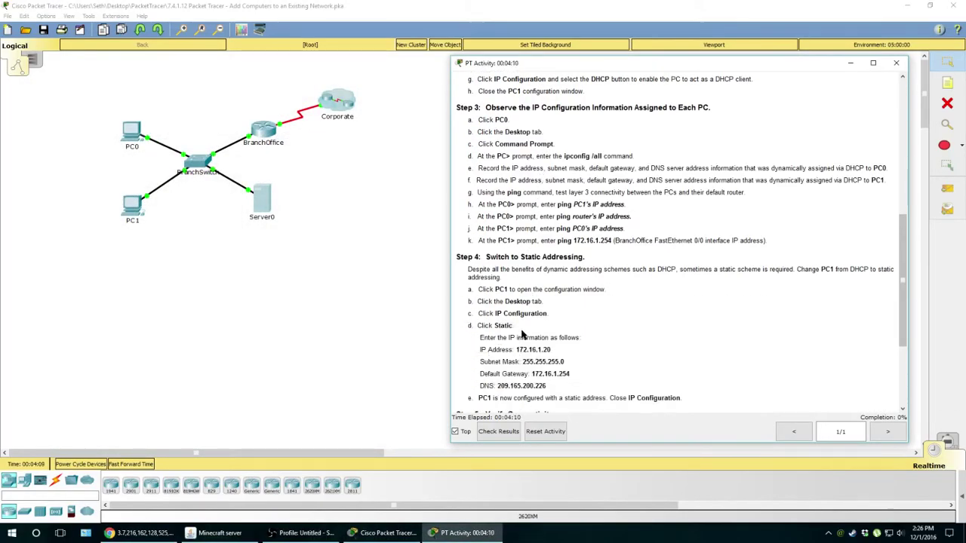
pyautogui.scroll(-5, 523, 354)
pyautogui.scroll(19, 523, 357)
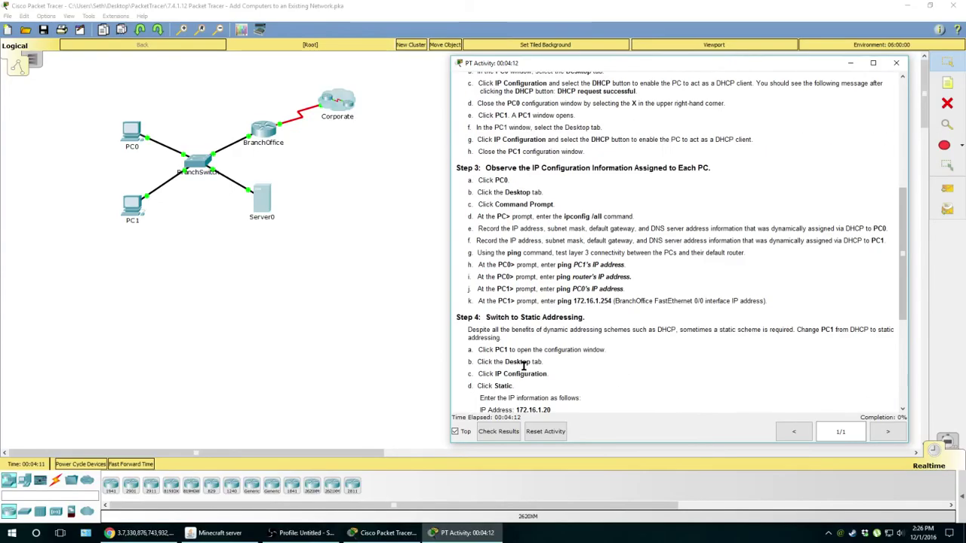
pyautogui.scroll(1, 523, 357)
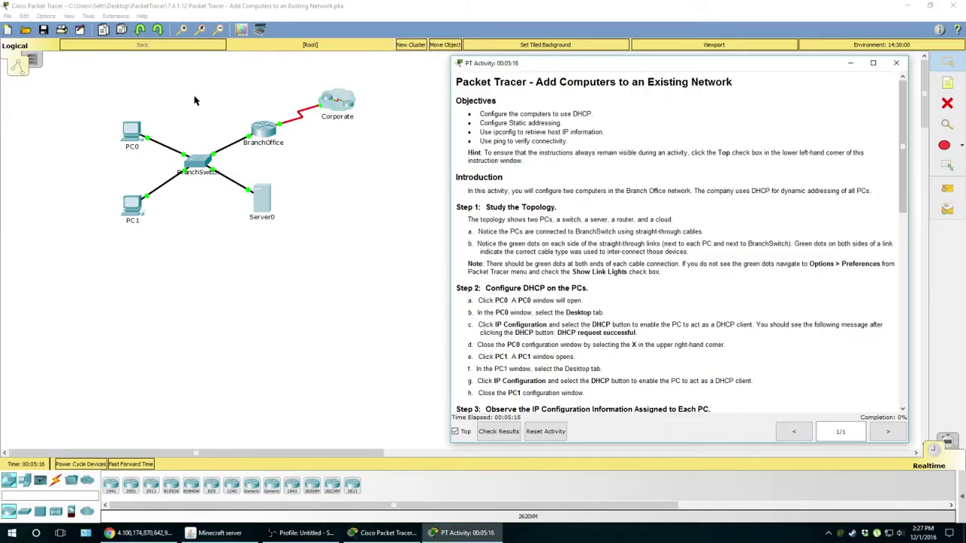
pyautogui.click(45, 16)
pyautogui.click(65, 27)
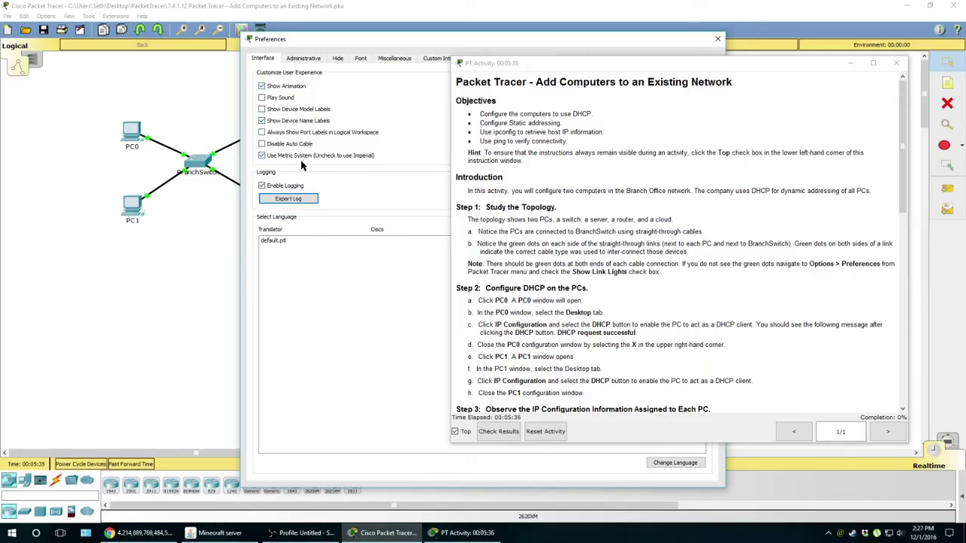
pyautogui.moveTo(366, 43); pyautogui.dragTo(173, 43)
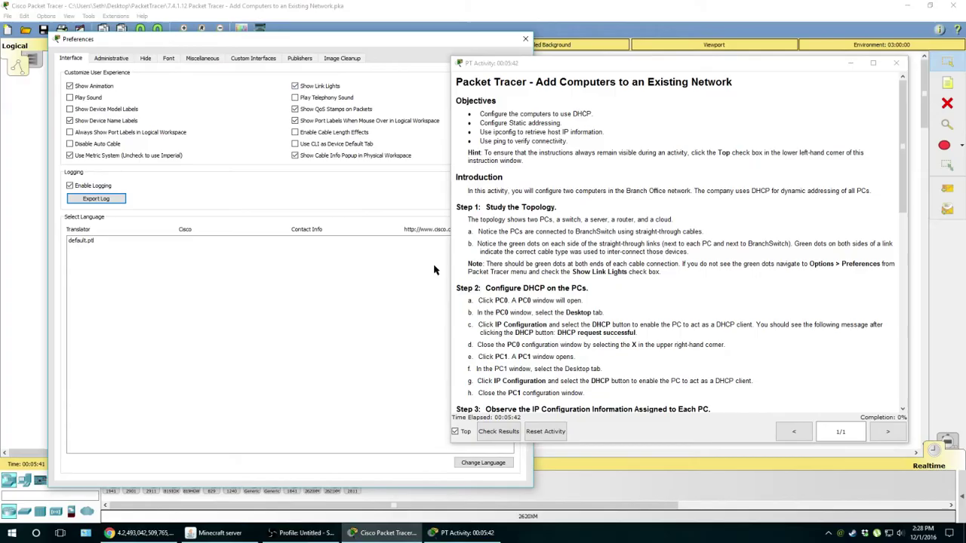
pyautogui.click(524, 39)
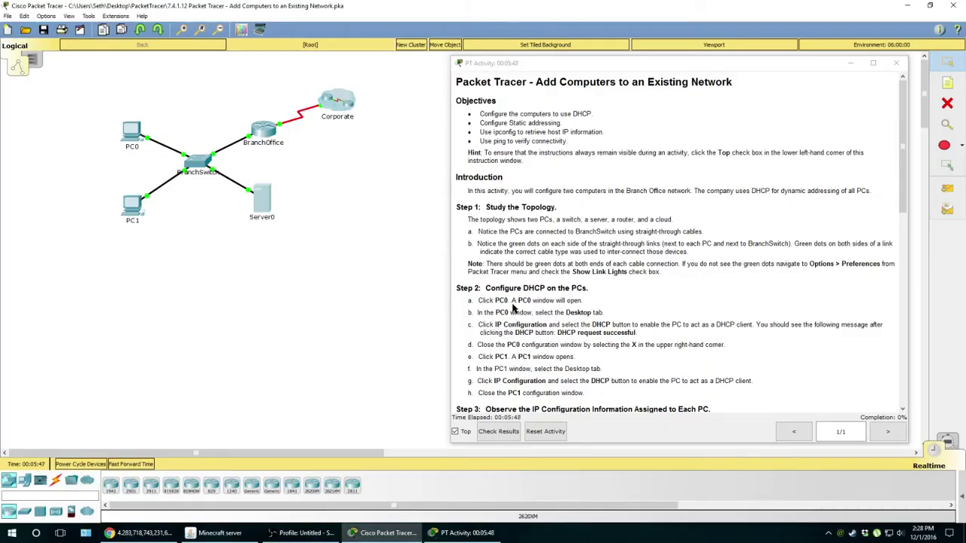
# - Switch PC0's IP Configuration to DHCP, obtaining 172.16.1.1 with gateway 172.16.1.254
pyautogui.click(133, 135)
pyautogui.moveTo(431, 106); pyautogui.dragTo(219, 89)
pyautogui.moveTo(450, 162); pyautogui.dragTo(525, 161)
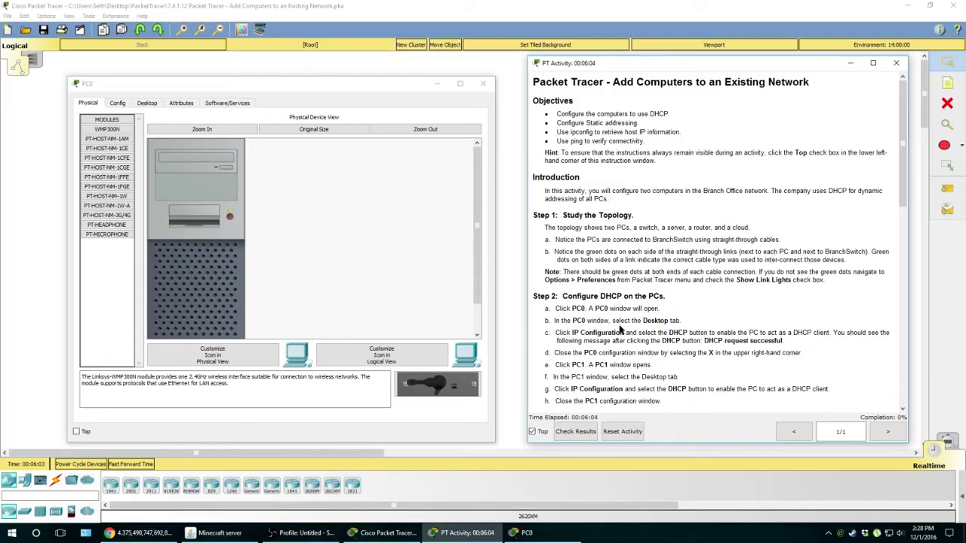
pyautogui.click(146, 103)
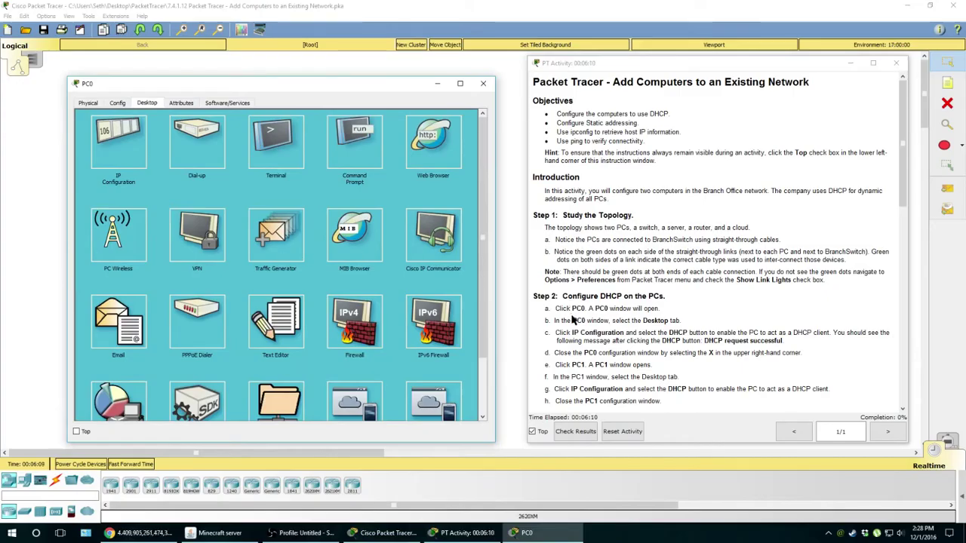
pyautogui.scroll(-3, 453, 336)
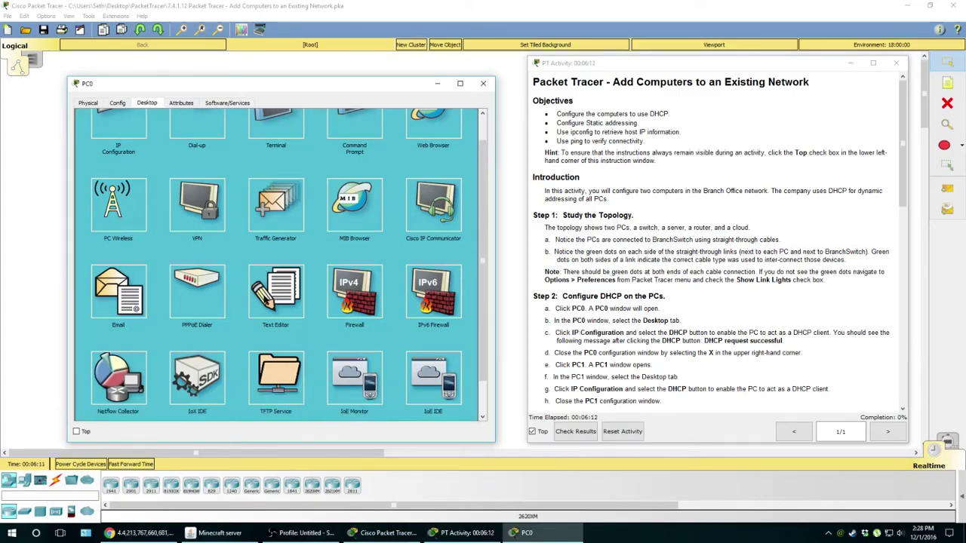
pyautogui.scroll(3, 336, 340)
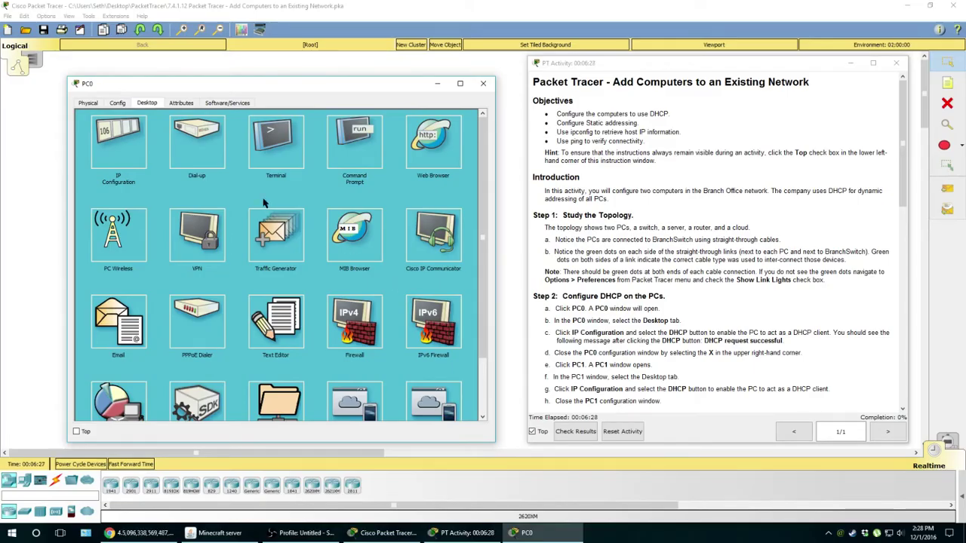
pyautogui.click(126, 135)
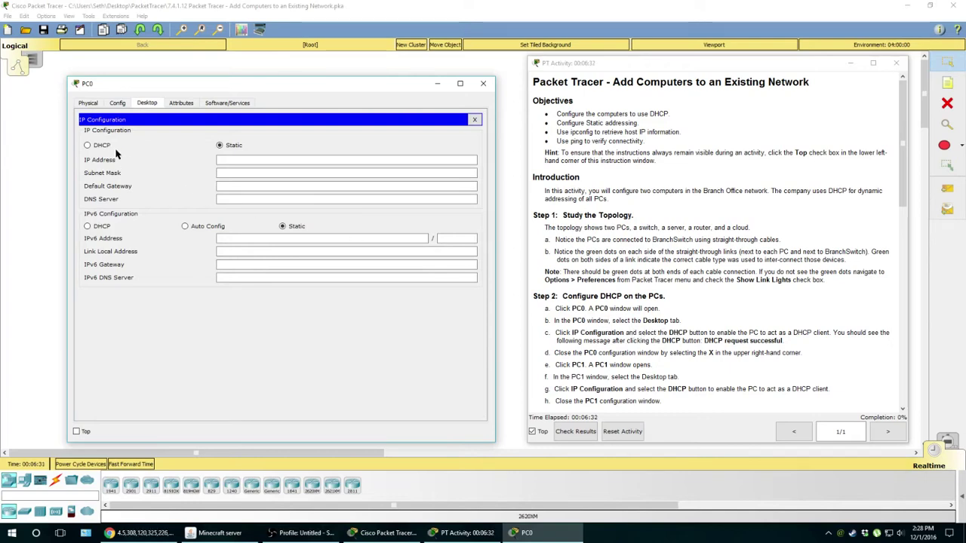
pyautogui.click(88, 146)
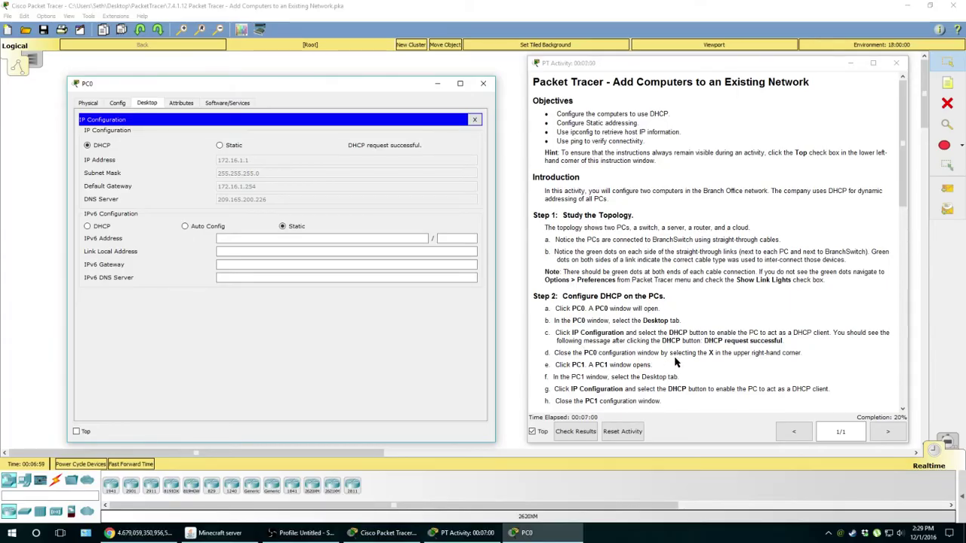
# - Set PC1's IP Configuration to DHCP, receiving 172.16.1.2 with gateway 172.16.1.254, and close it
pyautogui.click(483, 83)
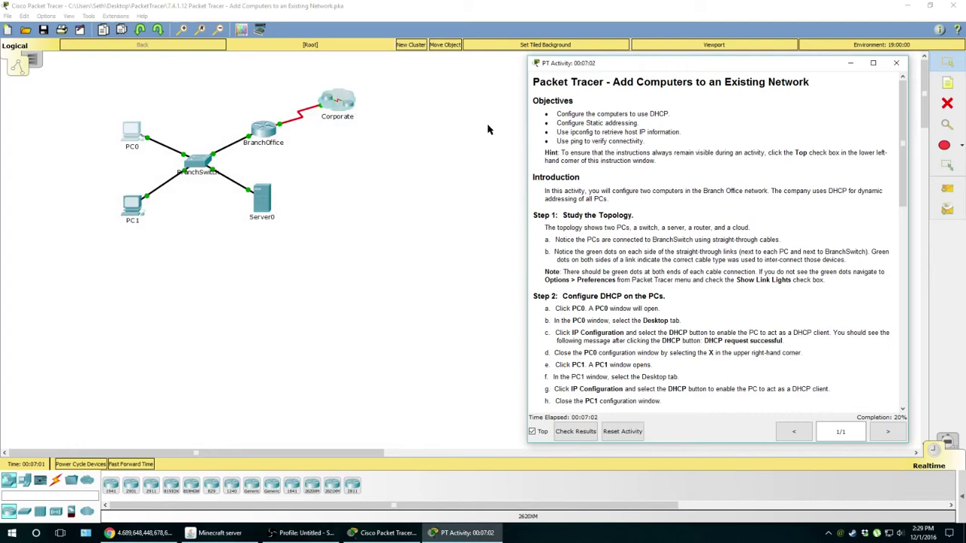
pyautogui.click(134, 211)
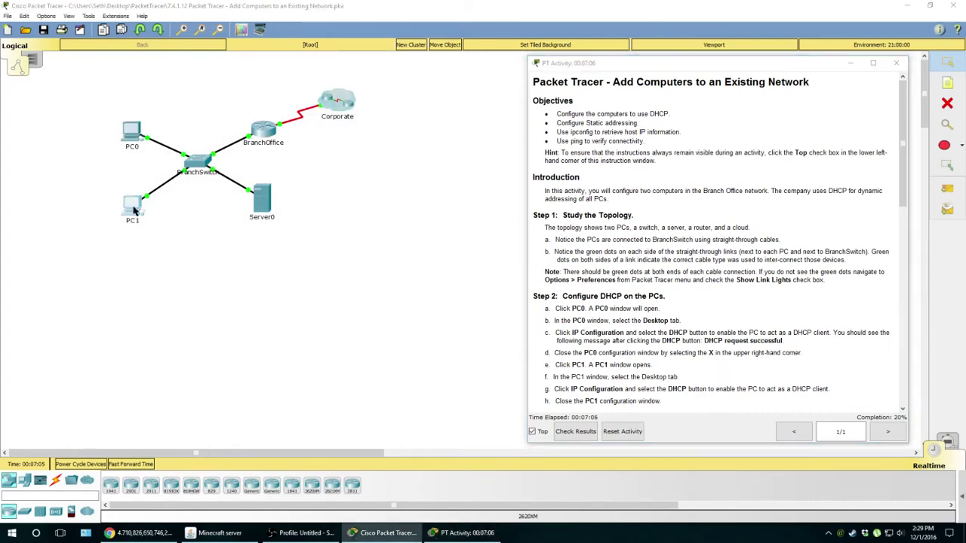
pyautogui.moveTo(436, 105); pyautogui.dragTo(240, 74)
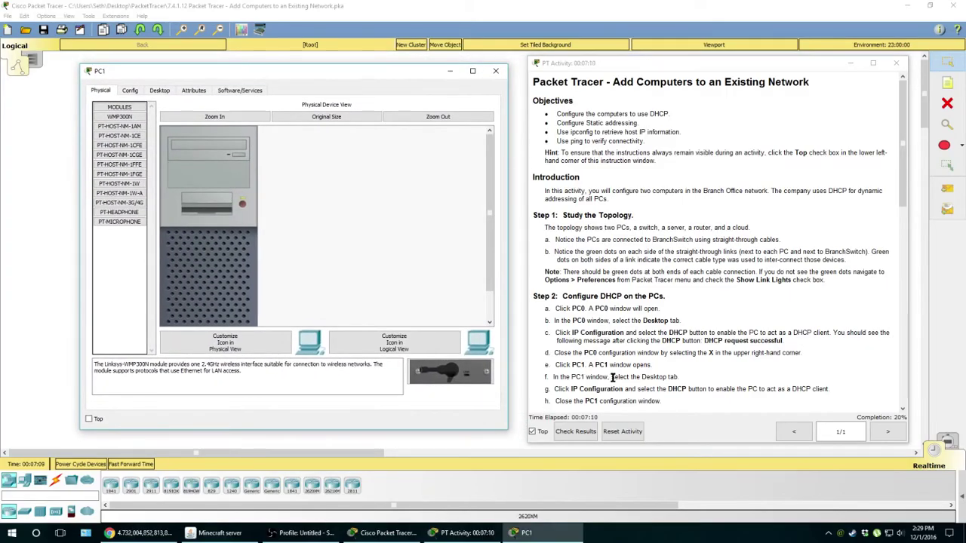
pyautogui.click(160, 91)
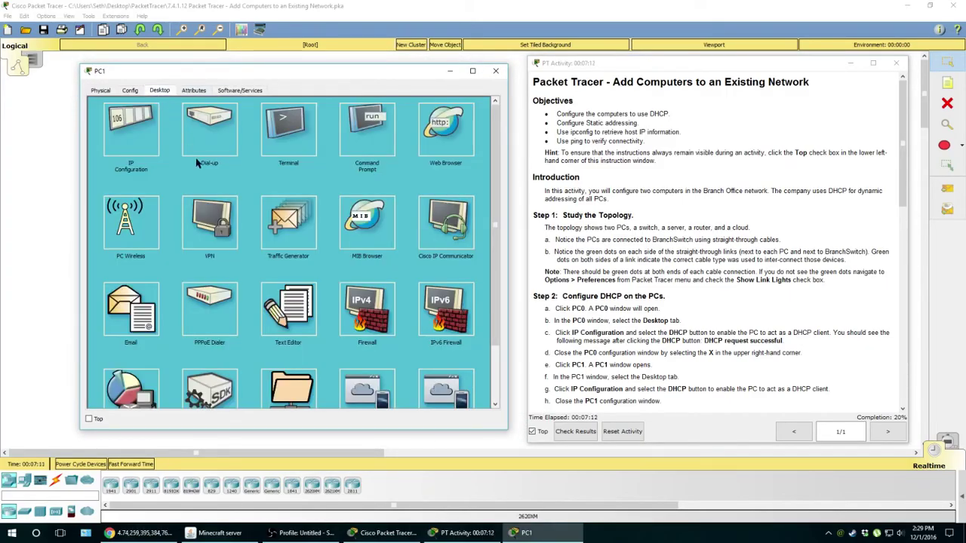
pyautogui.click(130, 140)
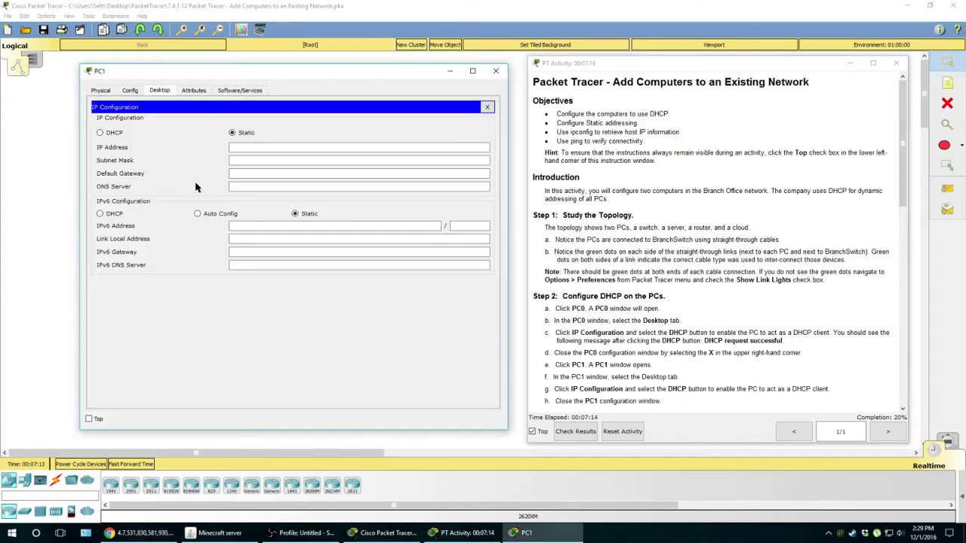
pyautogui.click(109, 133)
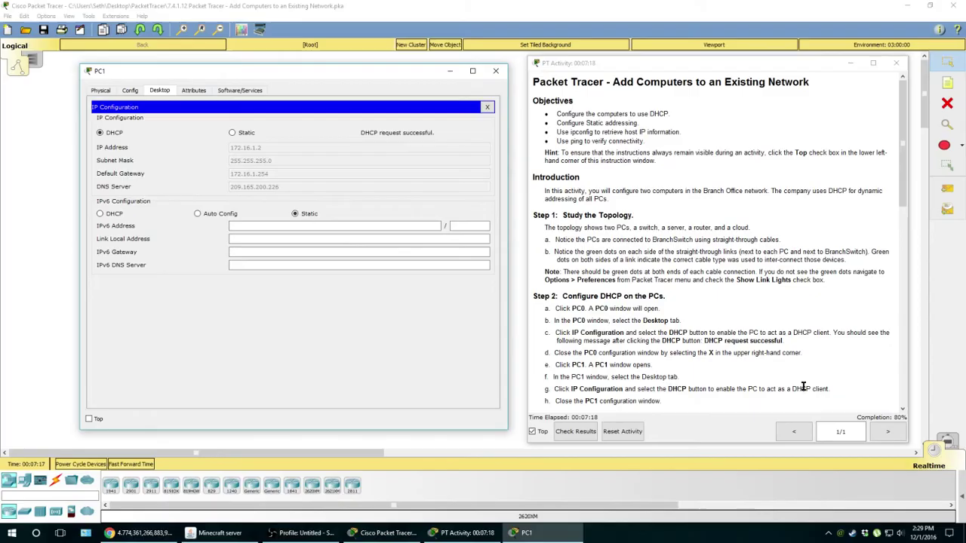
pyautogui.scroll(-1, 668, 375)
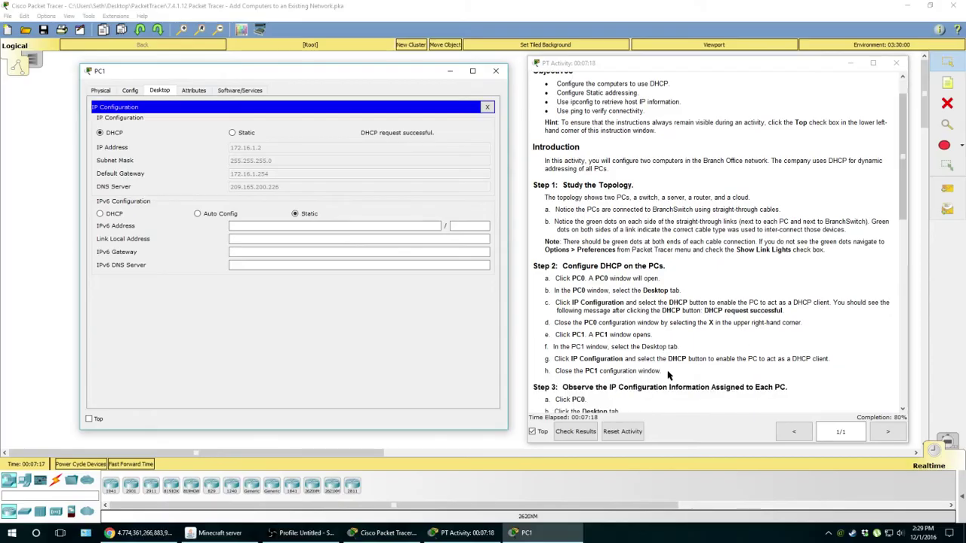
pyautogui.click(496, 71)
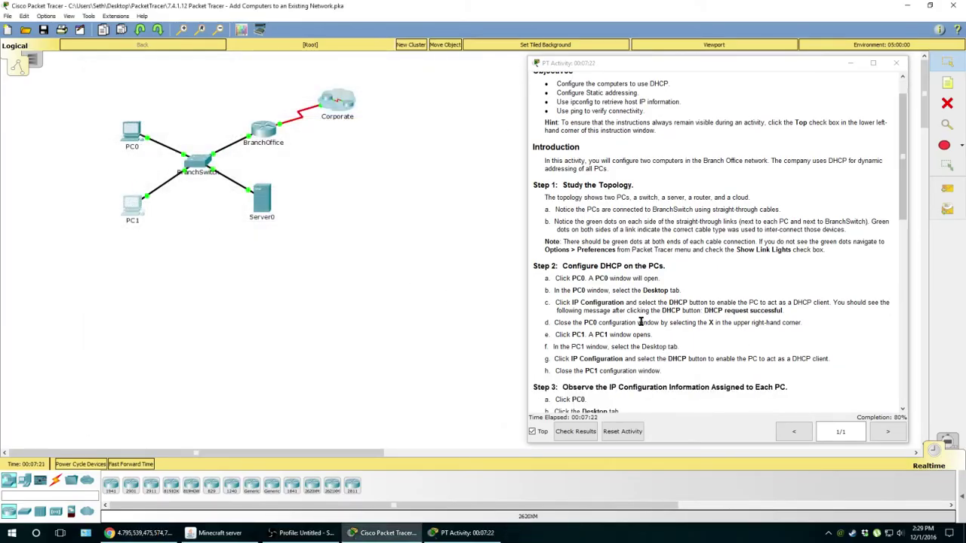
# - Run ipconfig /all in PC0's Command Prompt, pasting the command from the instructions
pyautogui.scroll(-1, 641, 322)
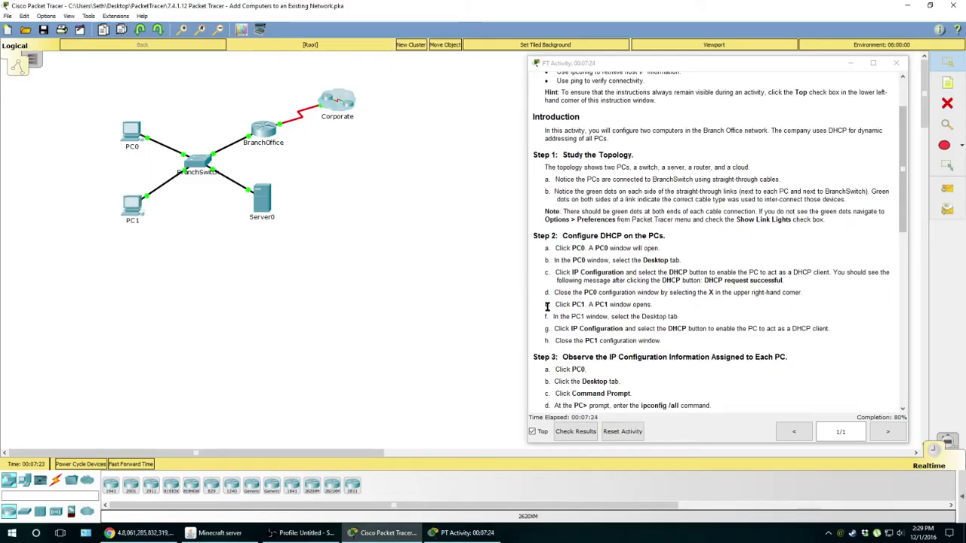
pyautogui.scroll(-1, 581, 337)
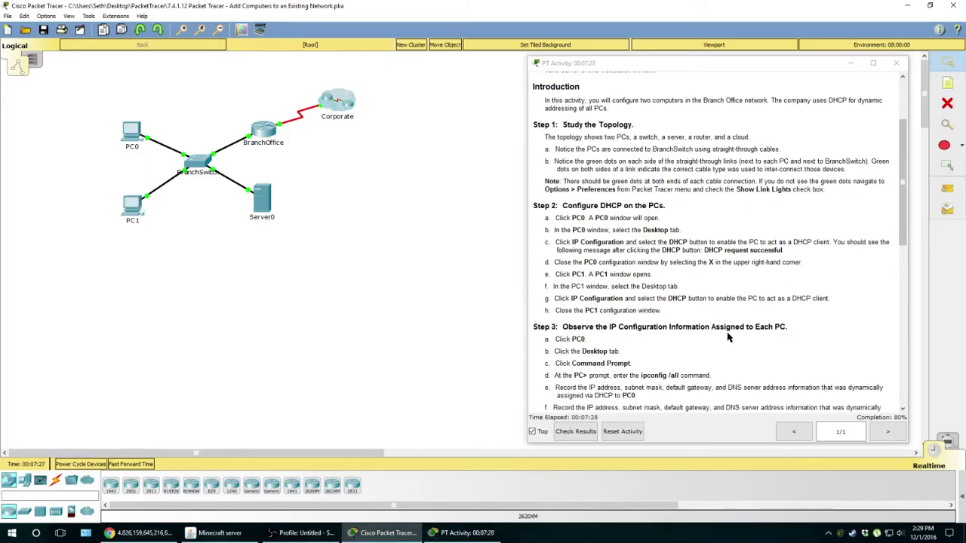
pyautogui.scroll(-1, 636, 345)
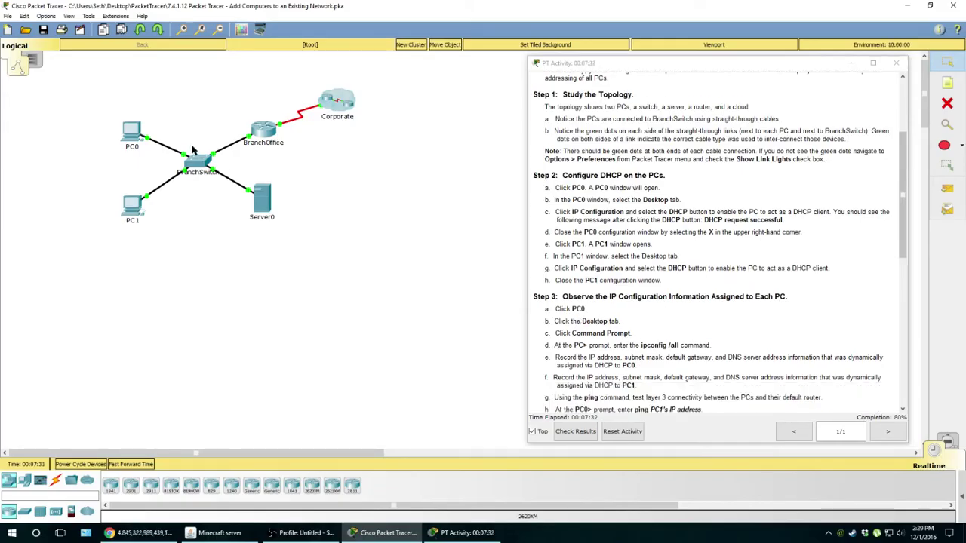
pyautogui.click(129, 134)
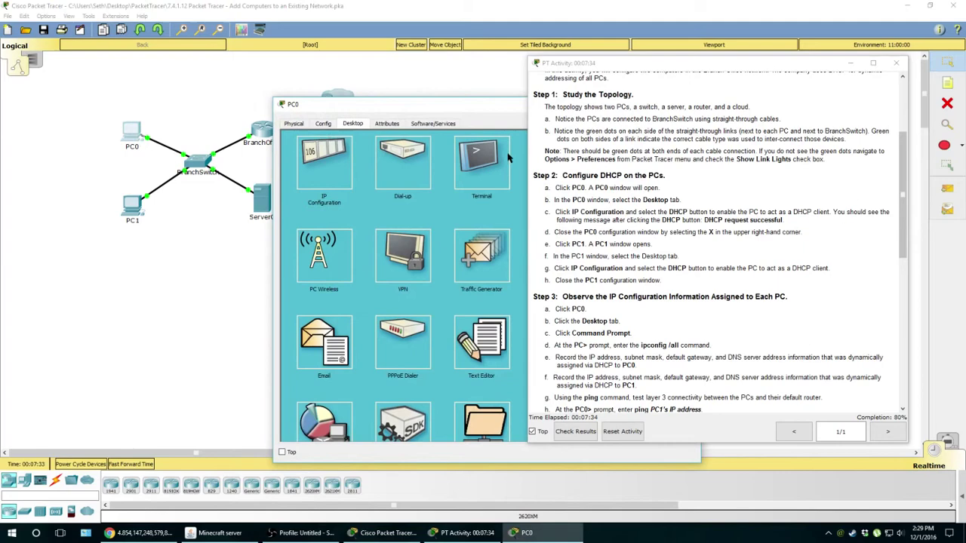
pyautogui.moveTo(498, 110); pyautogui.dragTo(279, 94)
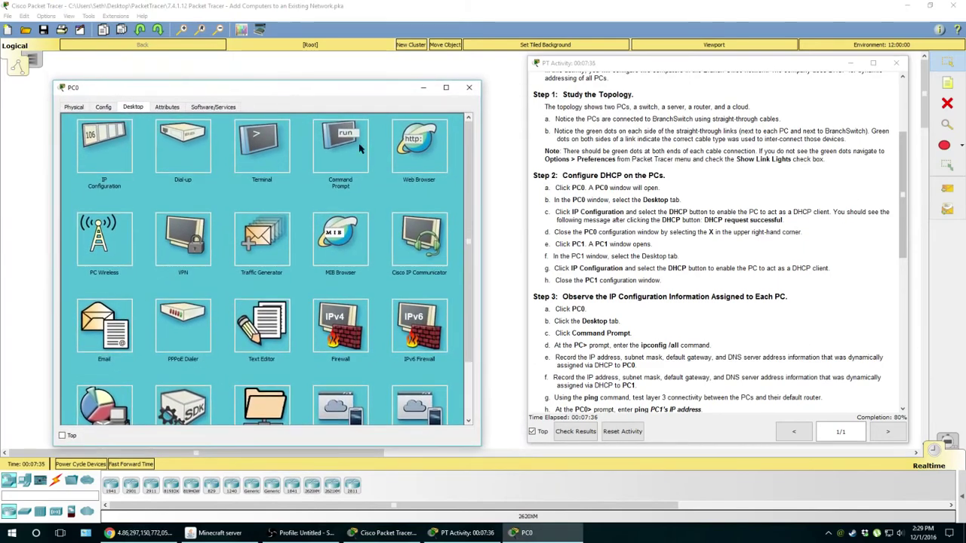
pyautogui.click(349, 147)
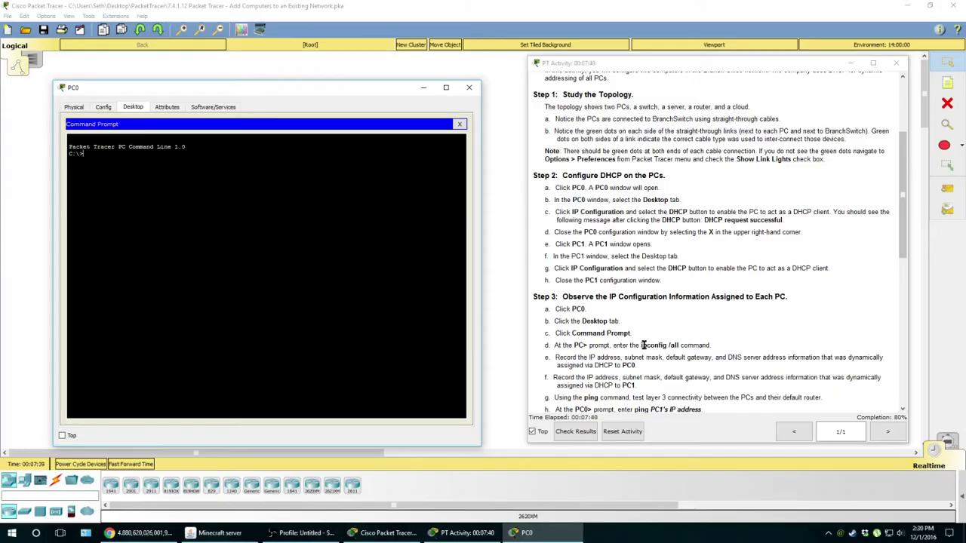
pyautogui.moveTo(640, 345); pyautogui.dragTo(676, 344)
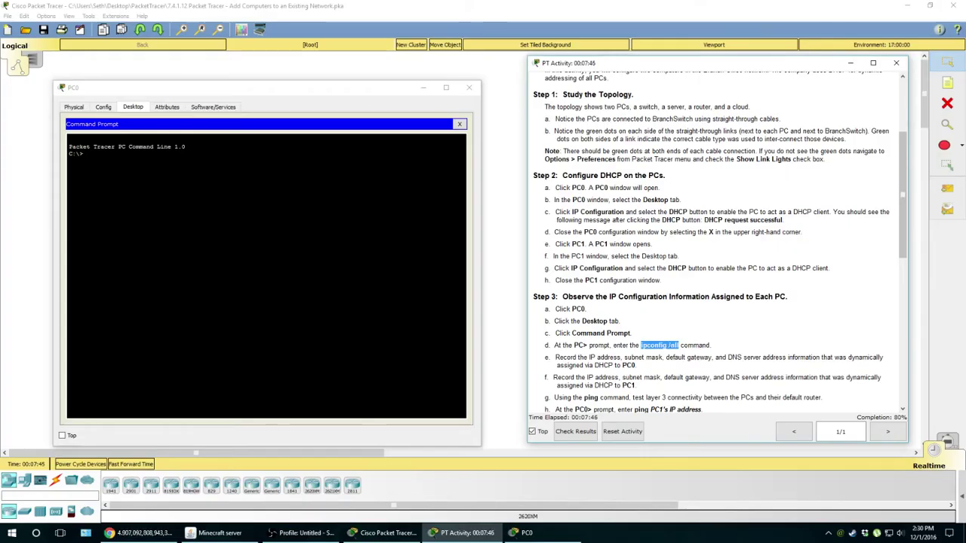
pyautogui.click(124, 175)
pyautogui.rightClick(124, 175)
pyautogui.click(143, 195)
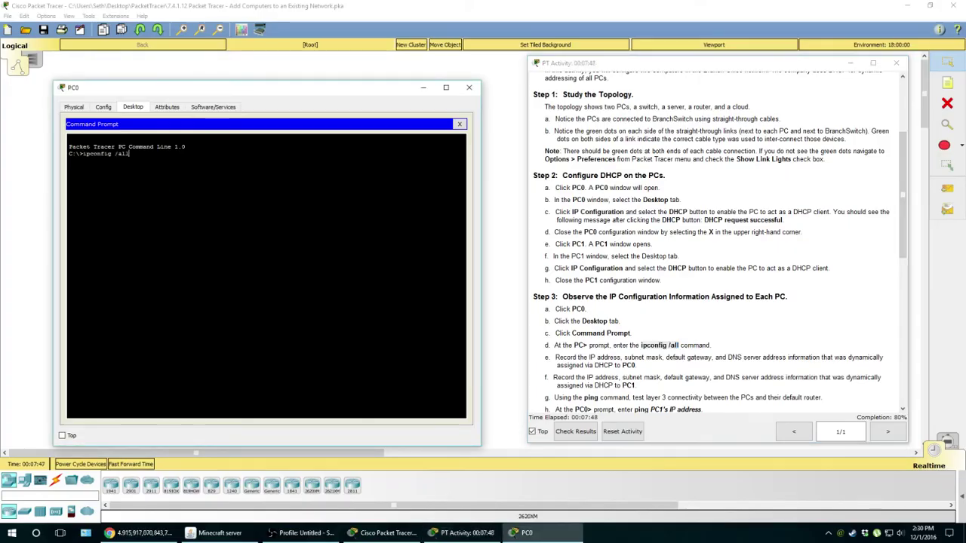
pyautogui.press('Return')
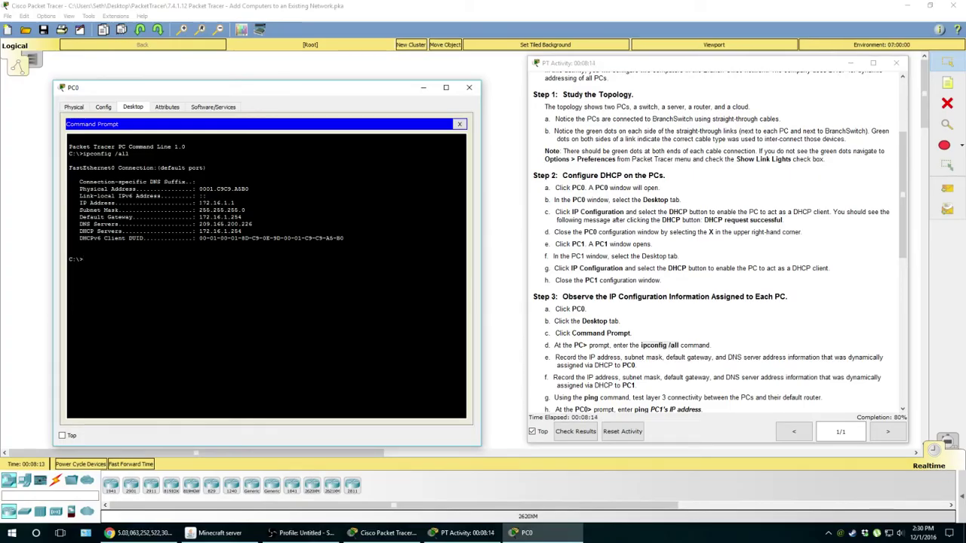
# - Highlight PC0's IP 172.16.1.1, mask 255.255.255.0, gateway 172.16.1.254 and DNS in the output
pyautogui.moveTo(206, 203); pyautogui.dragTo(234, 203)
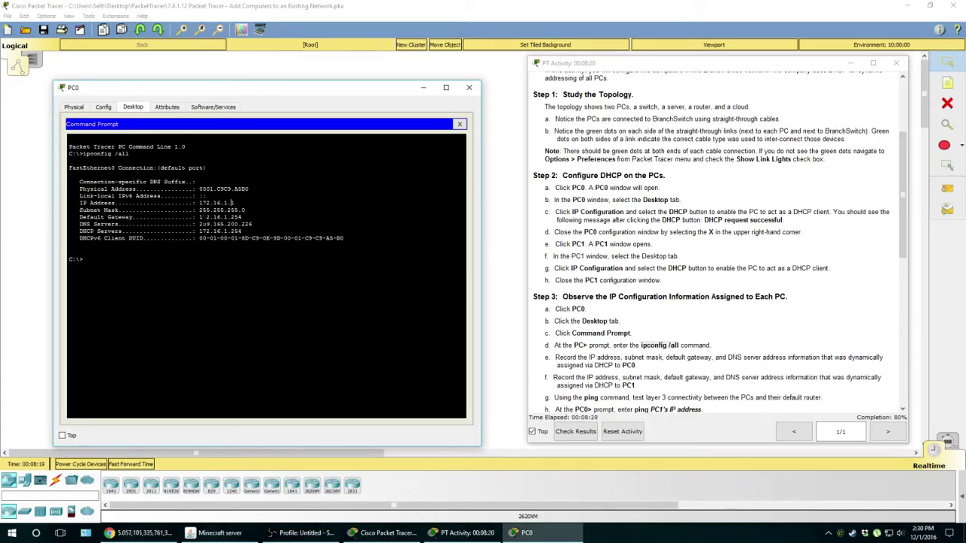
pyautogui.moveTo(233, 203)
pyautogui.mouseDown()
pyautogui.moveTo(243, 225)
pyautogui.moveTo(235, 219)
pyautogui.mouseUp()
pyautogui.moveTo(230, 217)
pyautogui.mouseDown()
pyautogui.moveTo(200, 217)
pyautogui.moveTo(243, 210)
pyautogui.mouseUp()
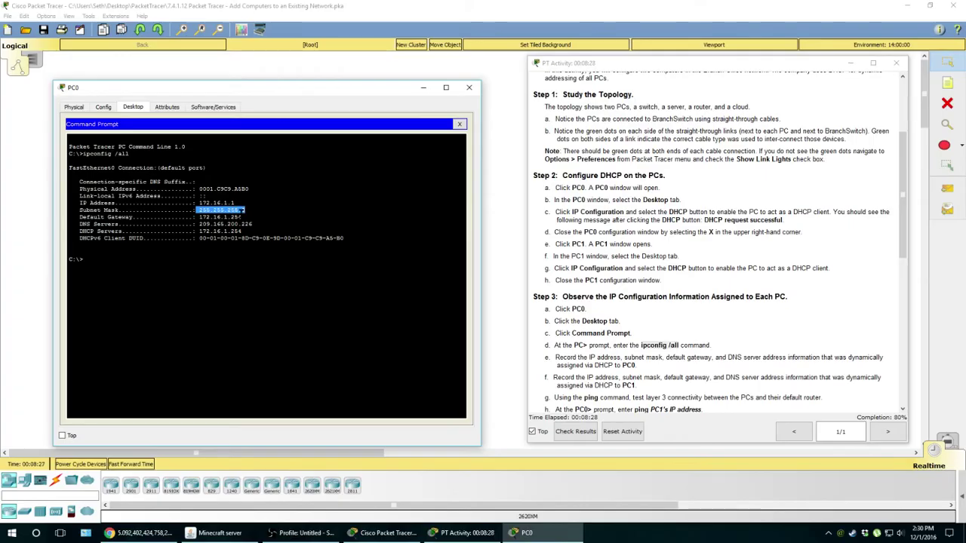
pyautogui.moveTo(243, 210)
pyautogui.mouseDown()
pyautogui.moveTo(229, 224)
pyautogui.moveTo(247, 224)
pyautogui.mouseUp()
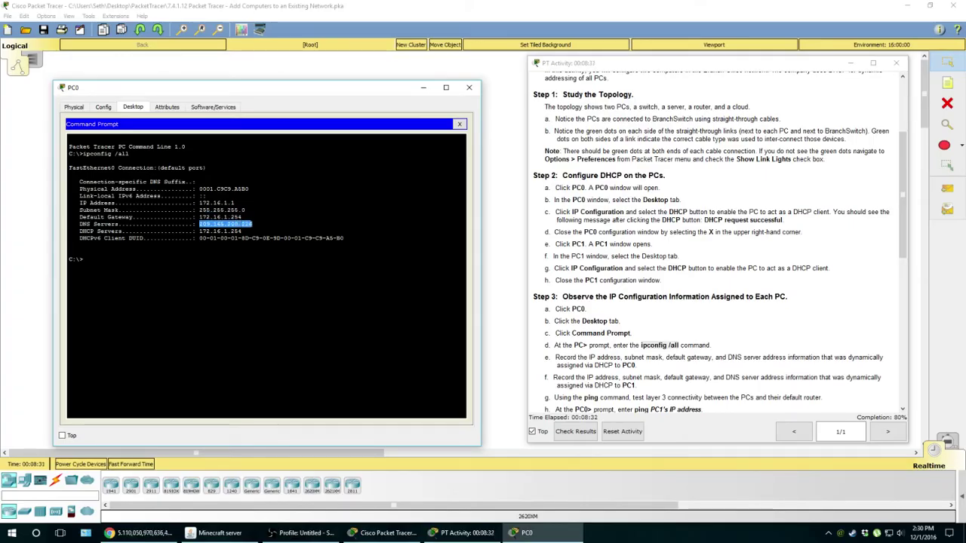
pyautogui.hotkey('ctrl', 'c')
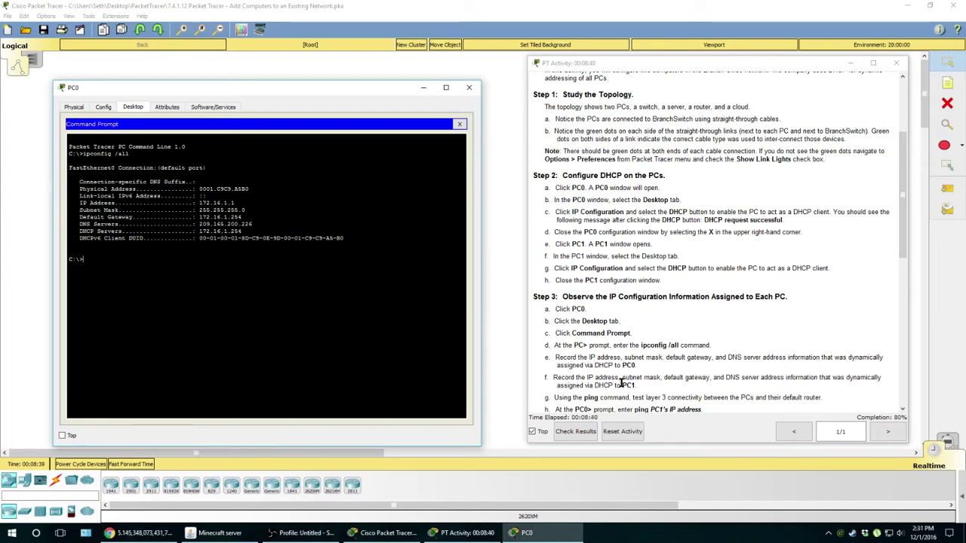
pyautogui.scroll(-1, 626, 366)
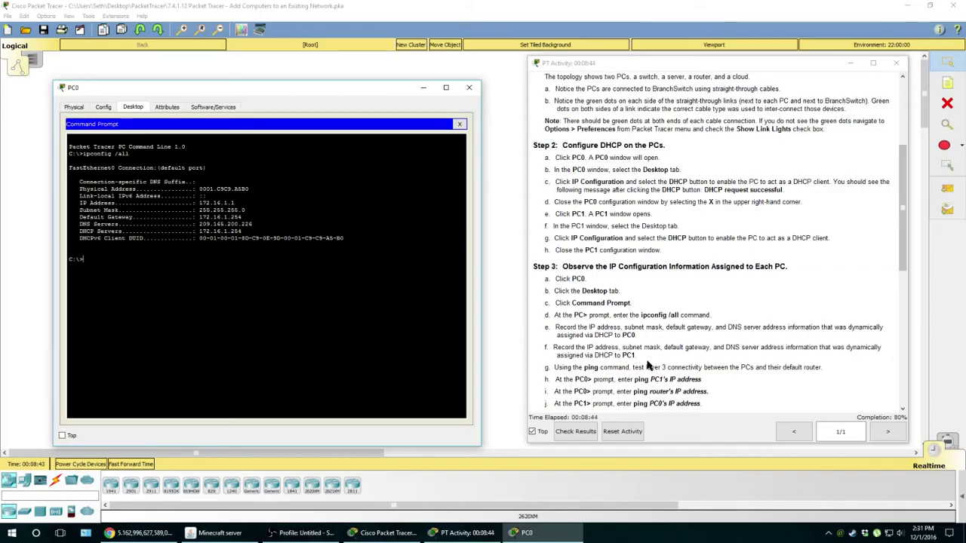
pyautogui.scroll(-1, 647, 365)
pyautogui.scroll(-1, 647, 365)
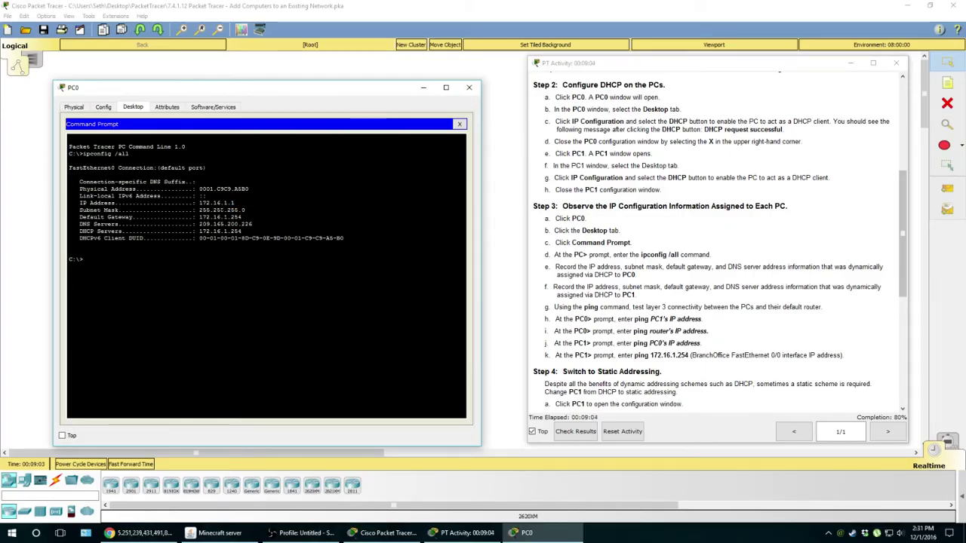
pyautogui.scroll(-1, 636, 307)
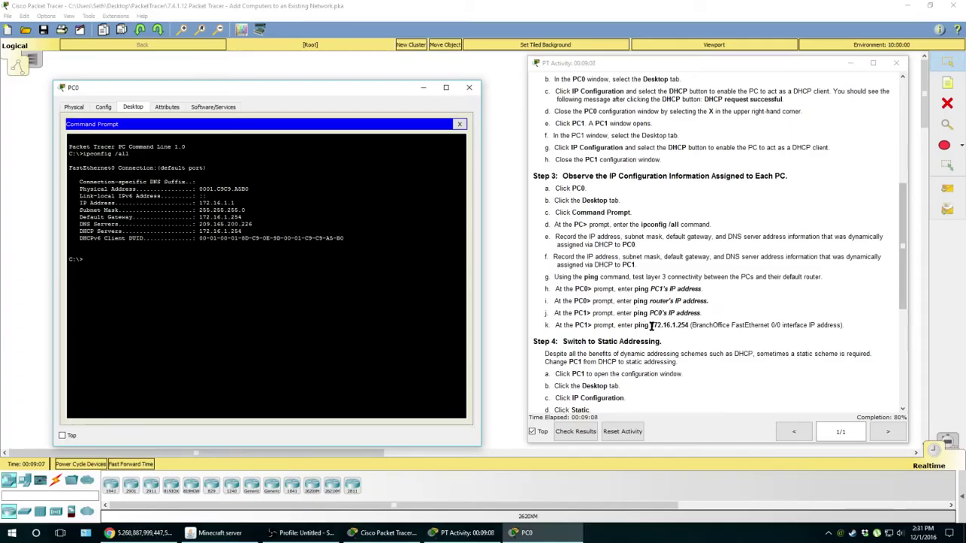
pyautogui.scroll(-4, 672, 330)
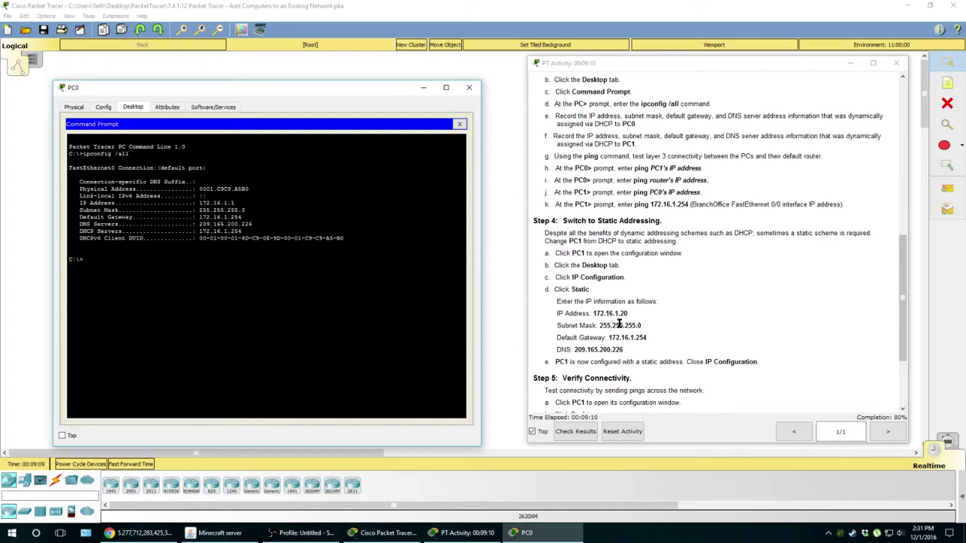
pyautogui.scroll(-3, 606, 321)
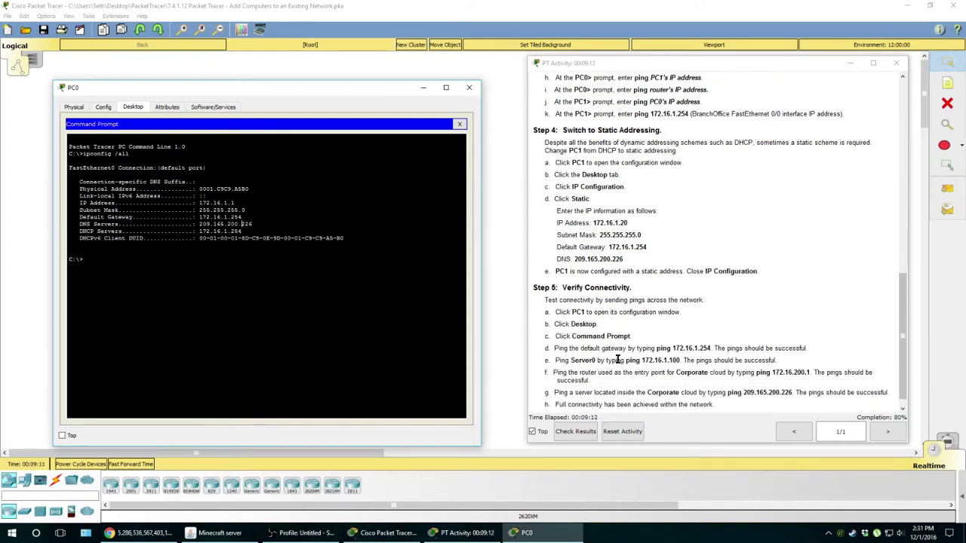
pyautogui.scroll(3, 617, 355)
pyautogui.scroll(4, 617, 360)
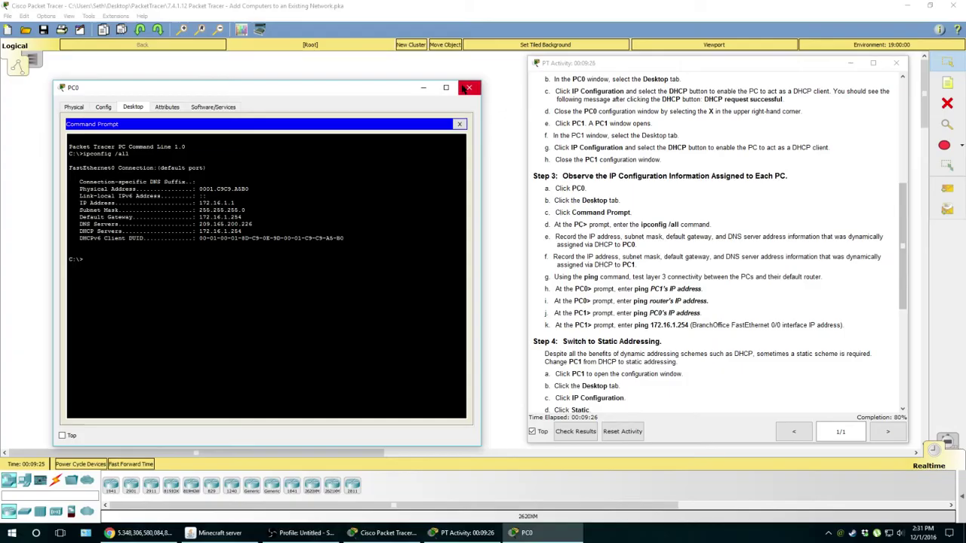
# - Close PC0, then inspect BranchOffice's Config, CLI and Physical tabs and close it
pyautogui.click(465, 89)
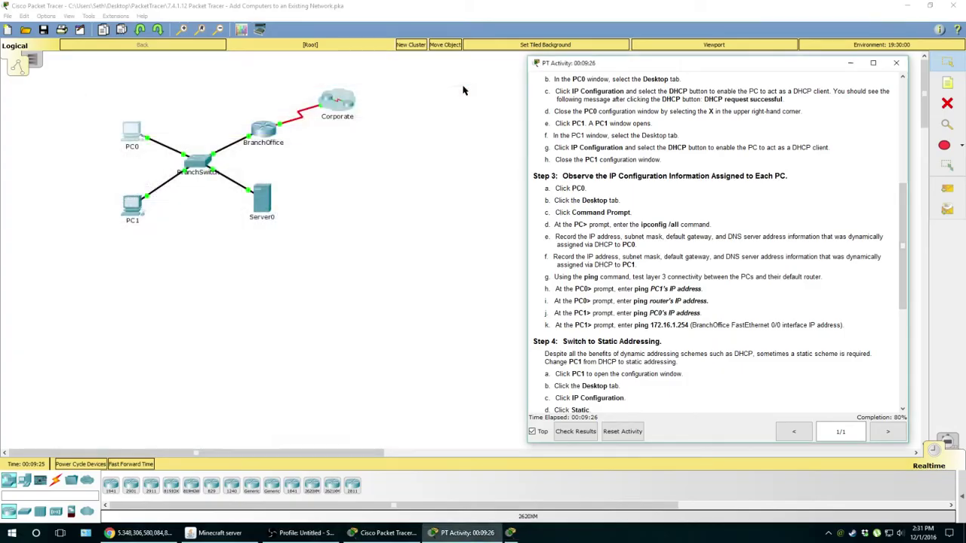
pyautogui.click(264, 133)
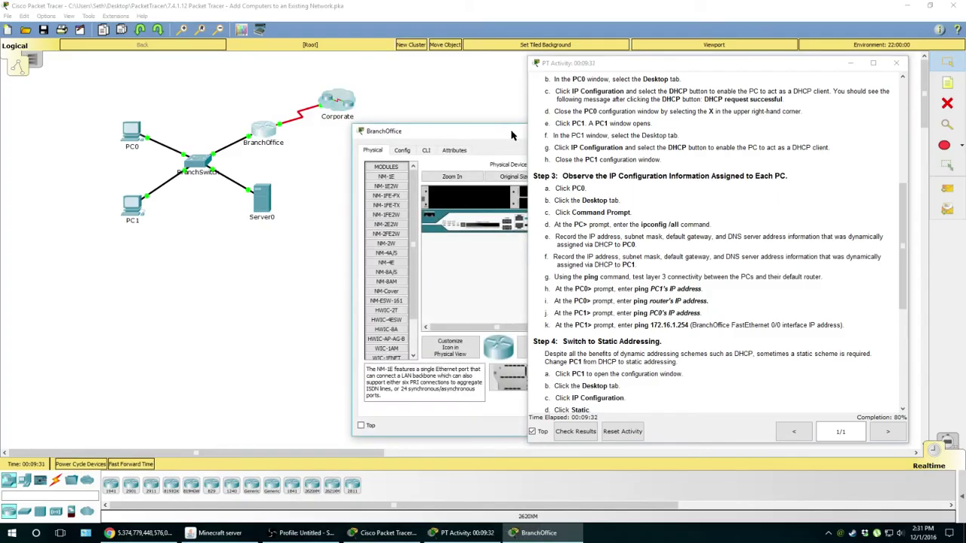
pyautogui.moveTo(452, 132); pyautogui.dragTo(333, 133)
pyautogui.click(223, 148)
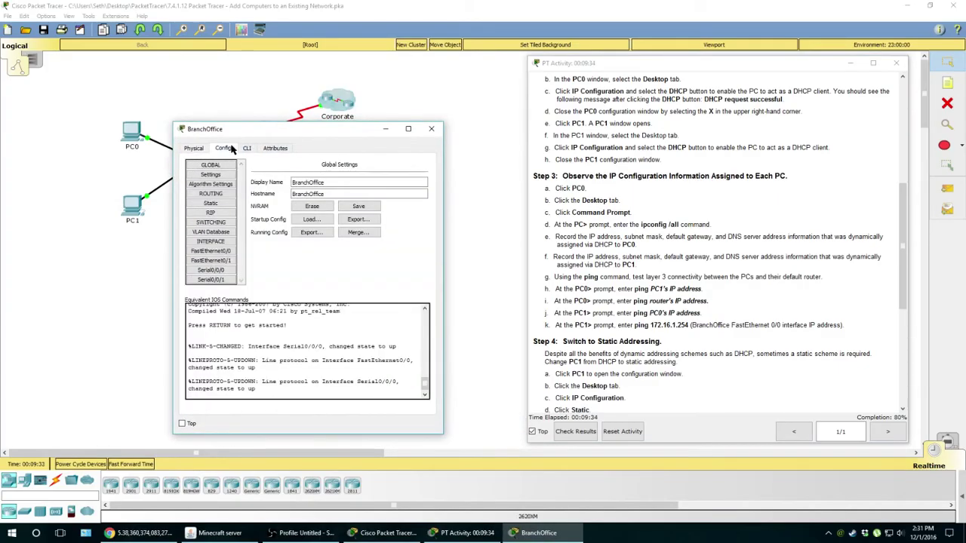
pyautogui.click(248, 149)
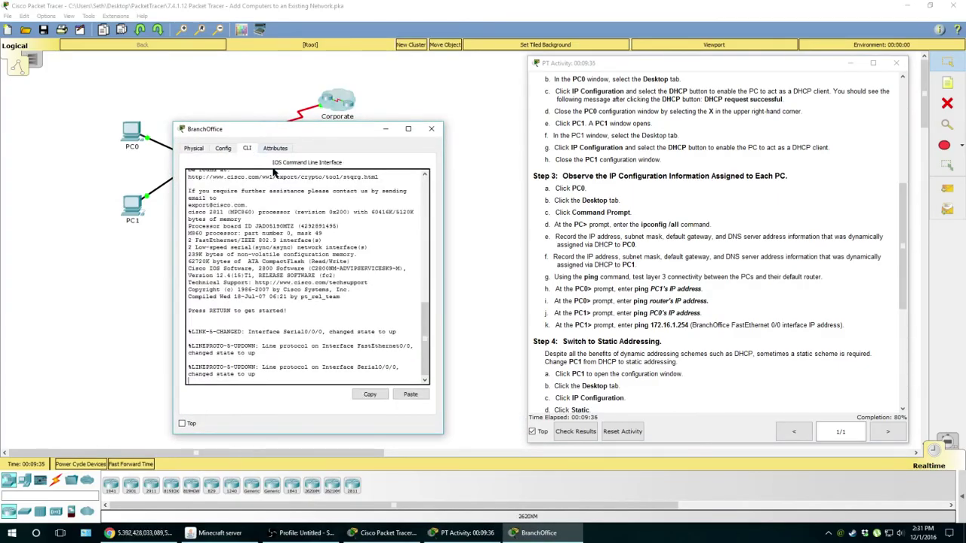
pyautogui.scroll(3, 346, 349)
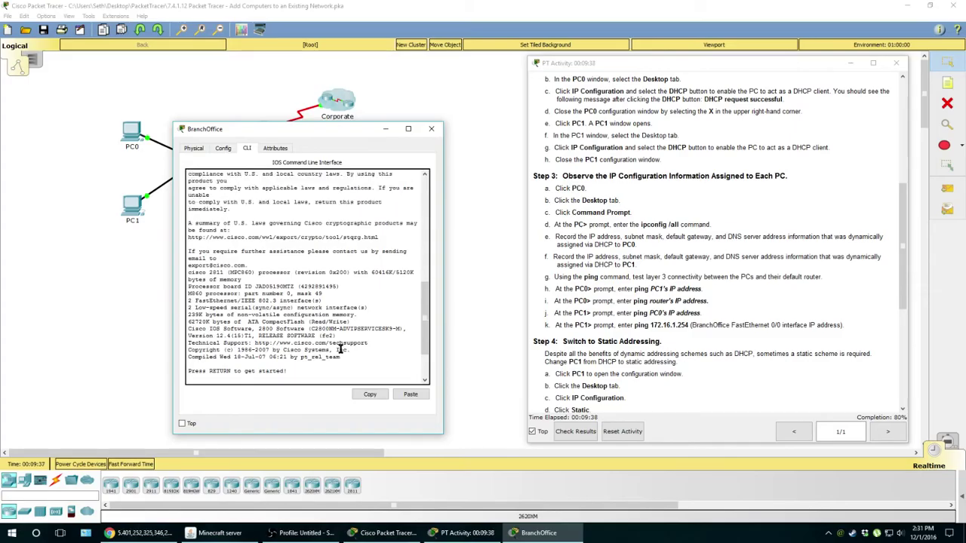
pyautogui.scroll(5, 342, 349)
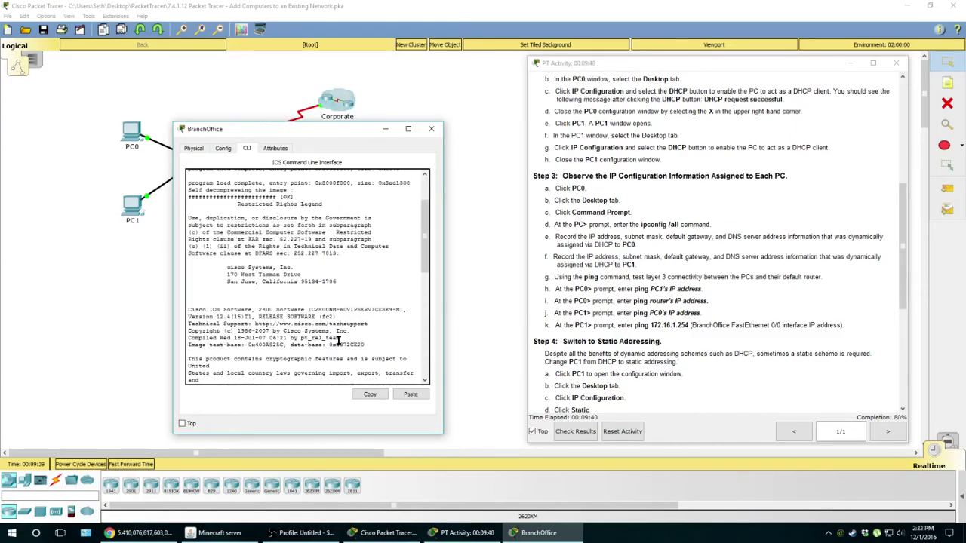
pyautogui.scroll(1, 338, 338)
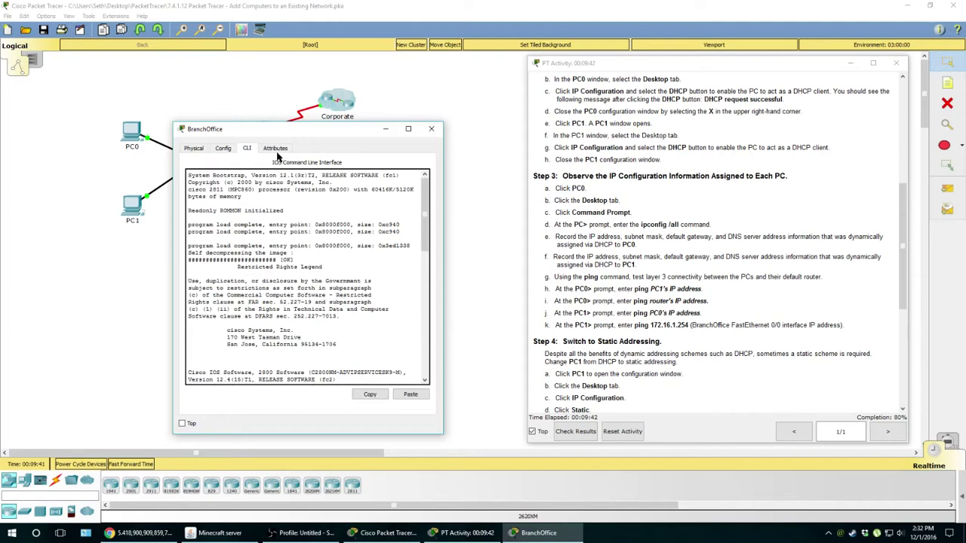
pyautogui.click(223, 148)
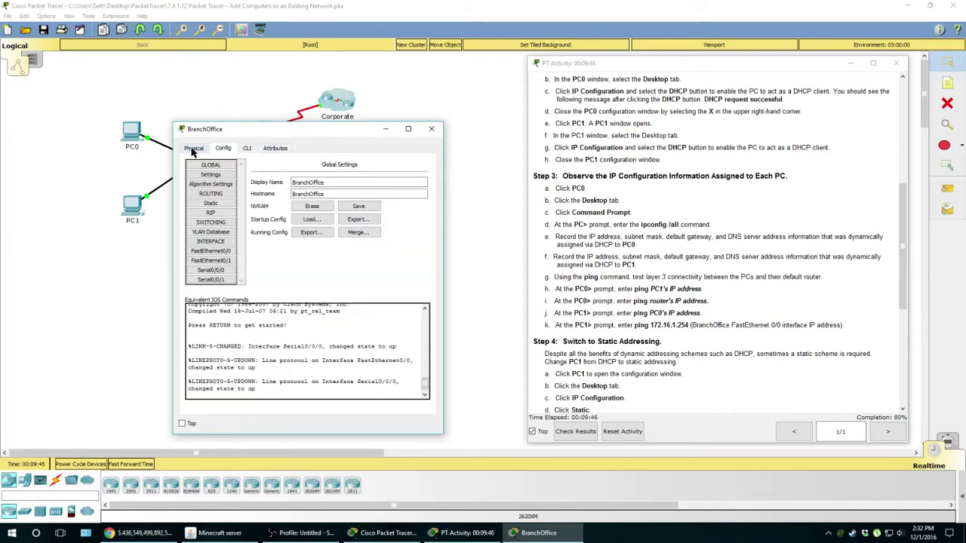
pyautogui.click(193, 149)
pyautogui.click(431, 128)
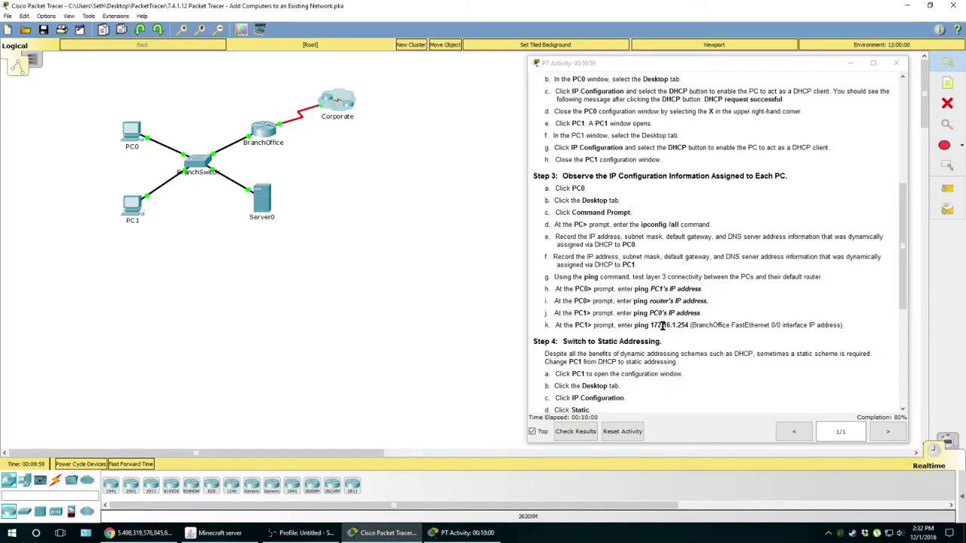
# - Highlight the gateway 172.16.1.254 and the PC0/PC1 prompt wording in instruction steps h–k
pyautogui.moveTo(651, 325); pyautogui.dragTo(687, 323)
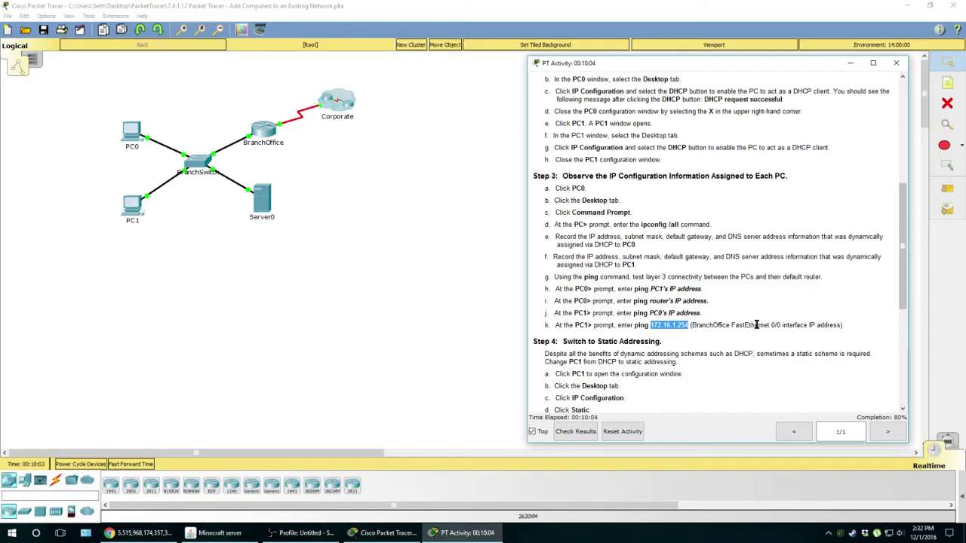
pyautogui.hotkey('alt', 'Tab')
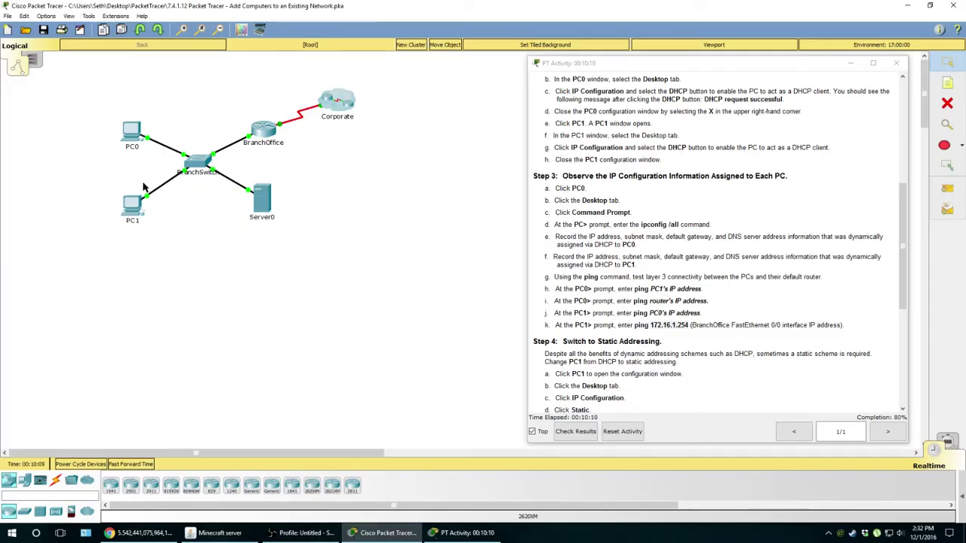
pyautogui.moveTo(575, 289); pyautogui.dragTo(667, 290)
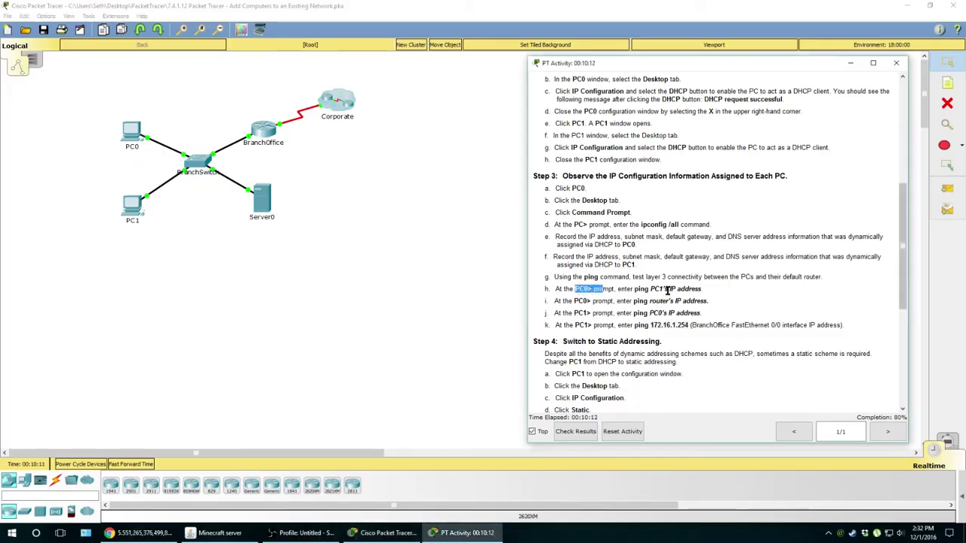
pyautogui.doubleClick(652, 289)
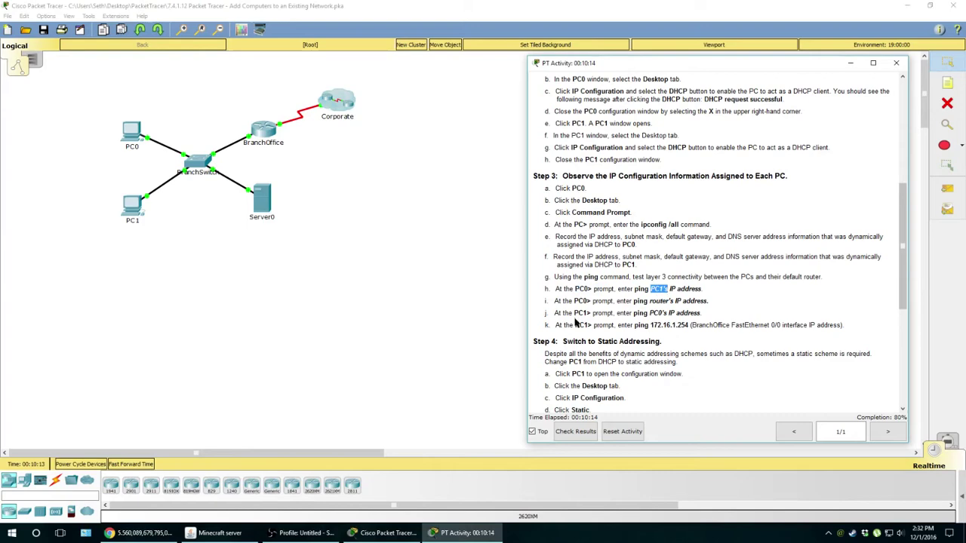
pyautogui.doubleClick(582, 313)
pyautogui.doubleClick(656, 312)
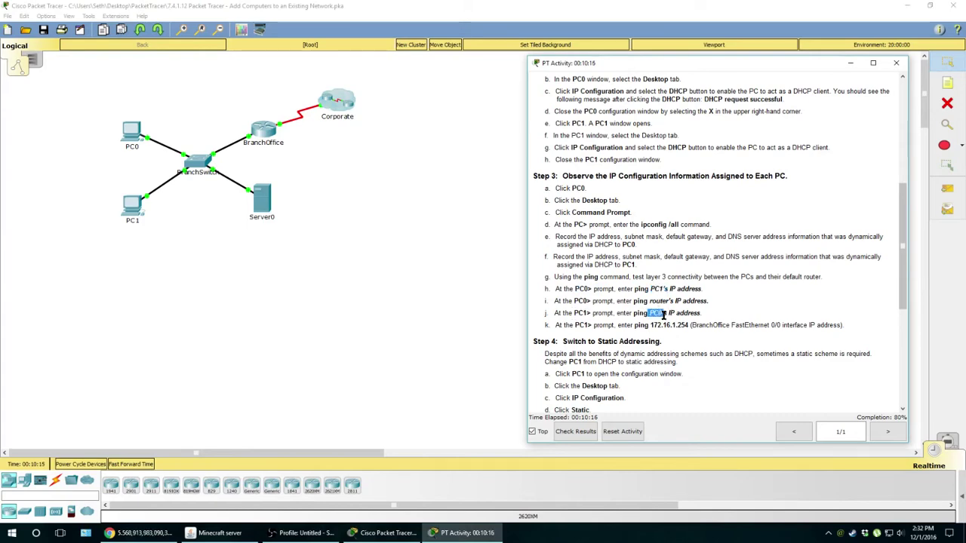
# - Bring up PC0's Command Prompt, then close the PC0 window
pyautogui.click(120, 133)
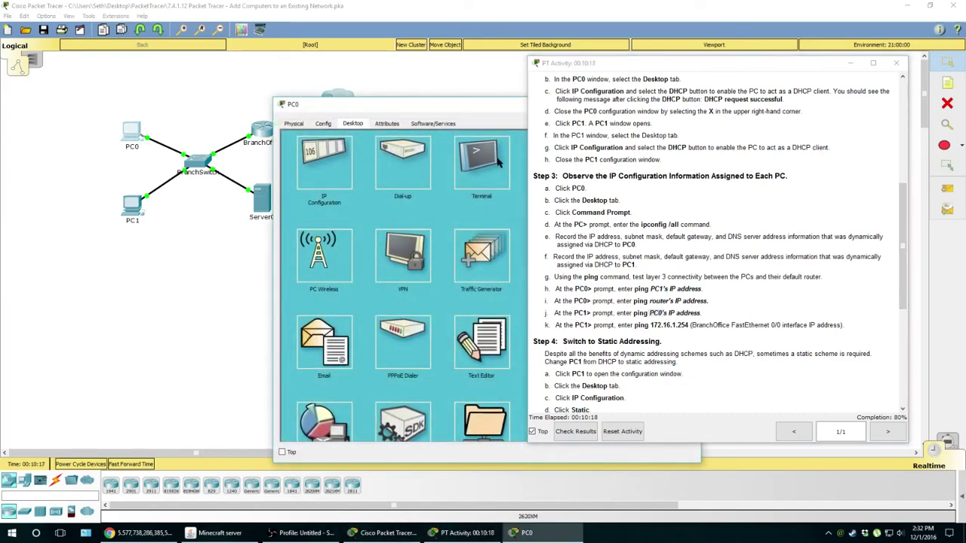
pyautogui.click(498, 161)
pyautogui.moveTo(502, 105); pyautogui.dragTo(308, 95)
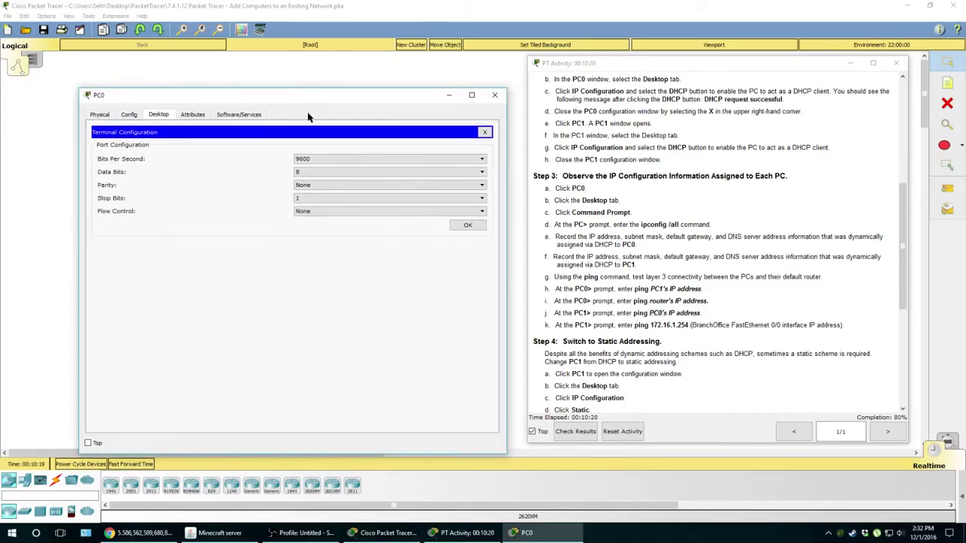
pyautogui.click(485, 133)
pyautogui.click(368, 155)
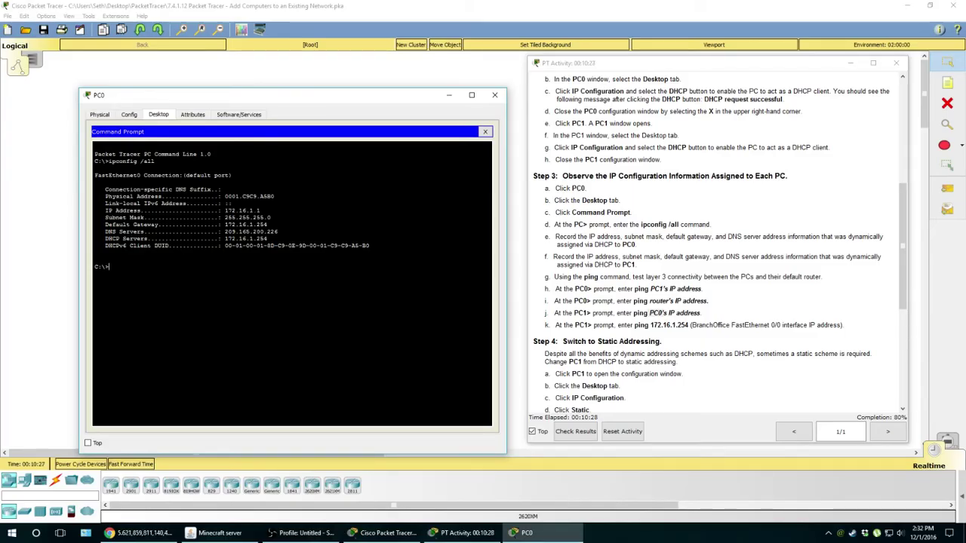
pyautogui.click(495, 95)
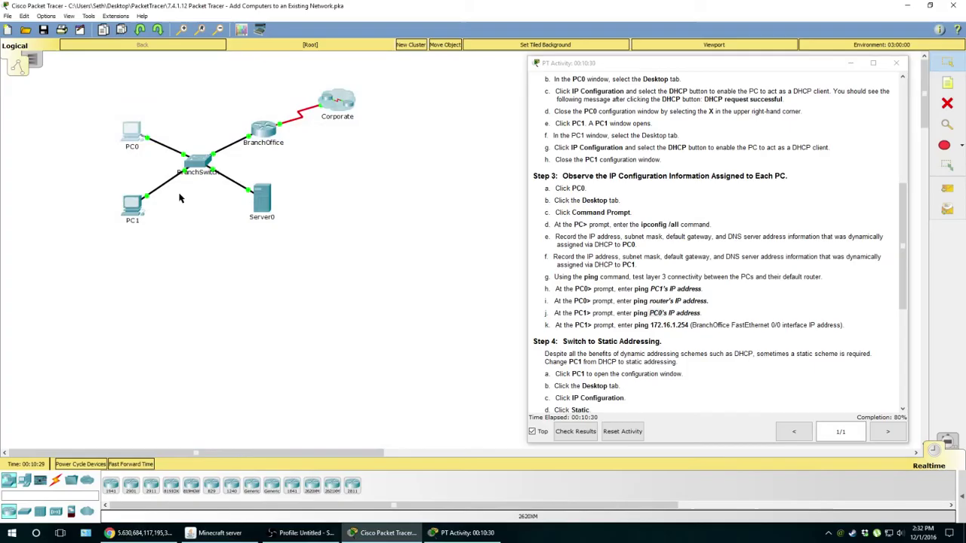
# - Run ipconfig /all on PC1, showing 172.16.1.2 and gateway 172.16.1.254, then close PC1
pyautogui.click(132, 207)
pyautogui.moveTo(510, 105); pyautogui.dragTo(380, 103)
pyautogui.click(449, 158)
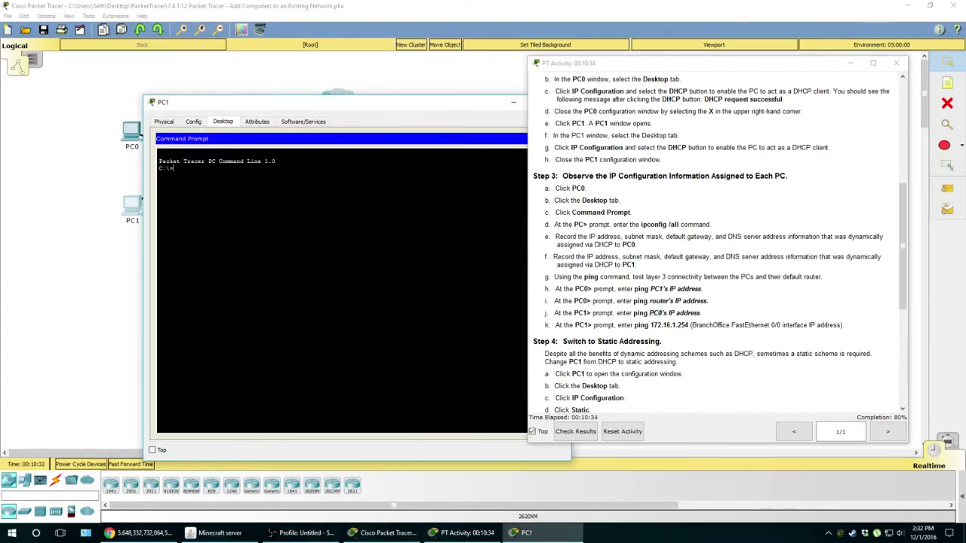
pyautogui.write('ipconfig /all')
pyautogui.press('Return')
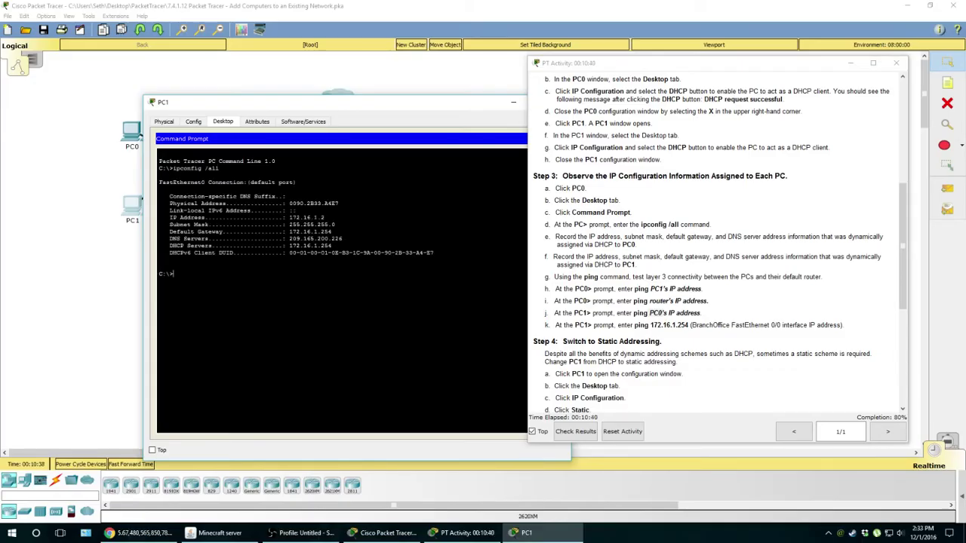
pyautogui.moveTo(375, 110); pyautogui.dragTo(300, 108)
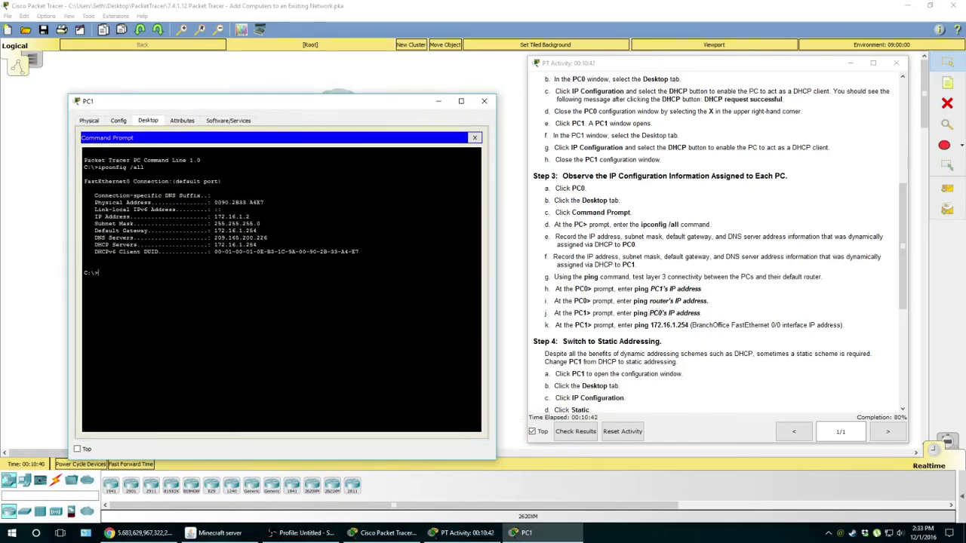
pyautogui.click(484, 101)
# - Ping PC1 at 172.16.1.2 from PC0, getting 4 of 4 replies, then close PC0
pyautogui.click(130, 133)
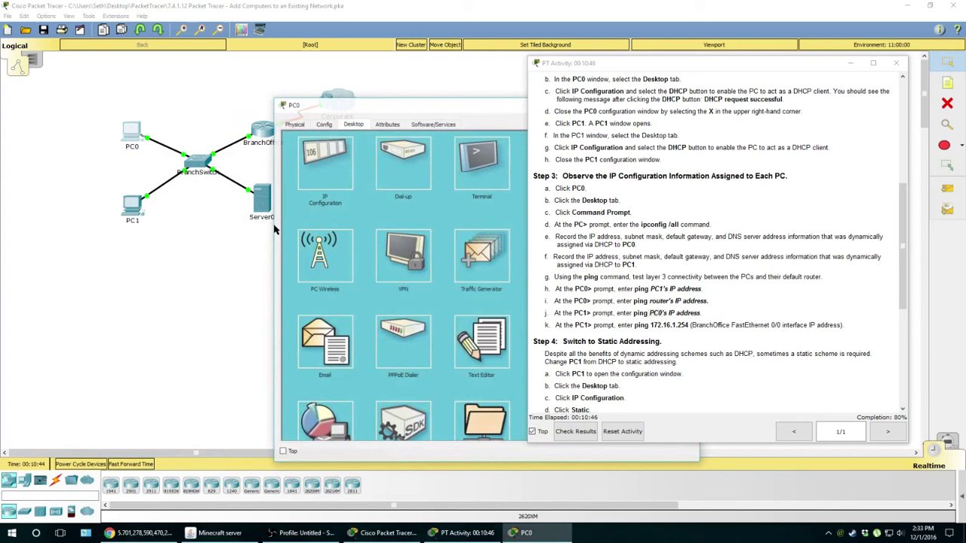
pyautogui.moveTo(456, 111); pyautogui.dragTo(292, 111)
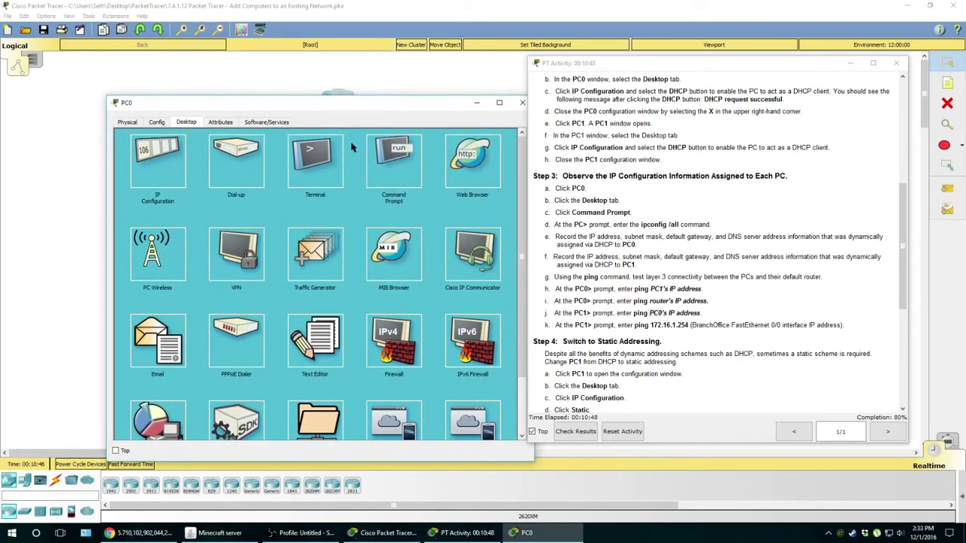
pyautogui.click(394, 158)
pyautogui.write('pi')
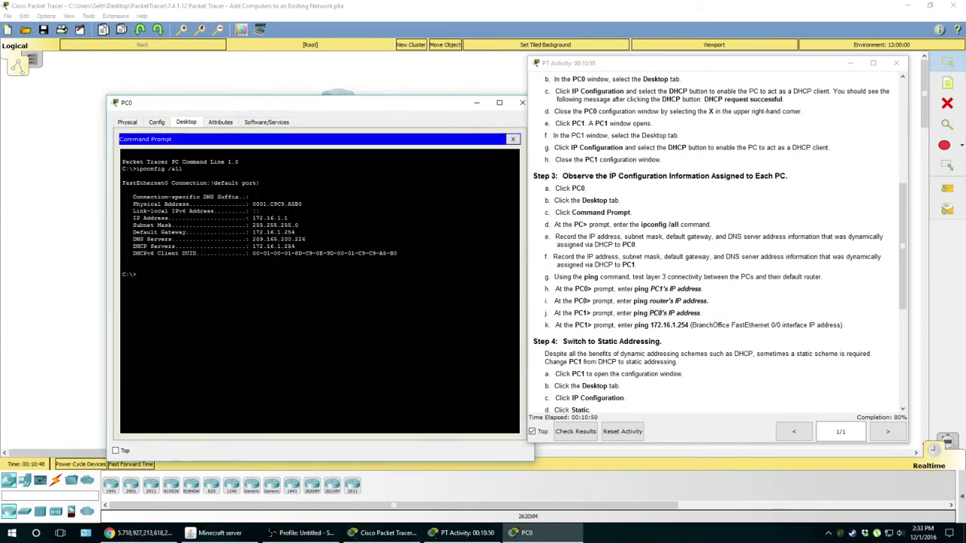
pyautogui.write('ng')
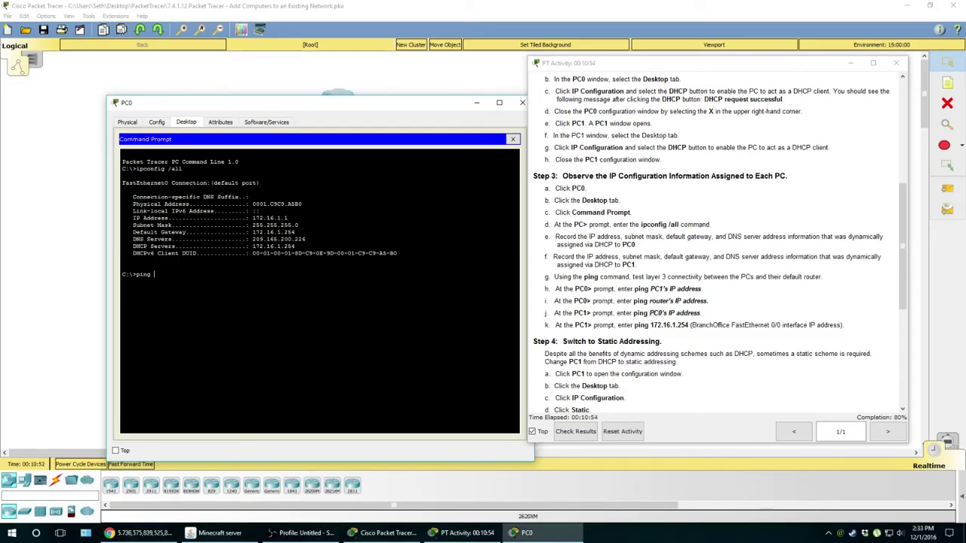
pyautogui.write(' 172.16.1.')
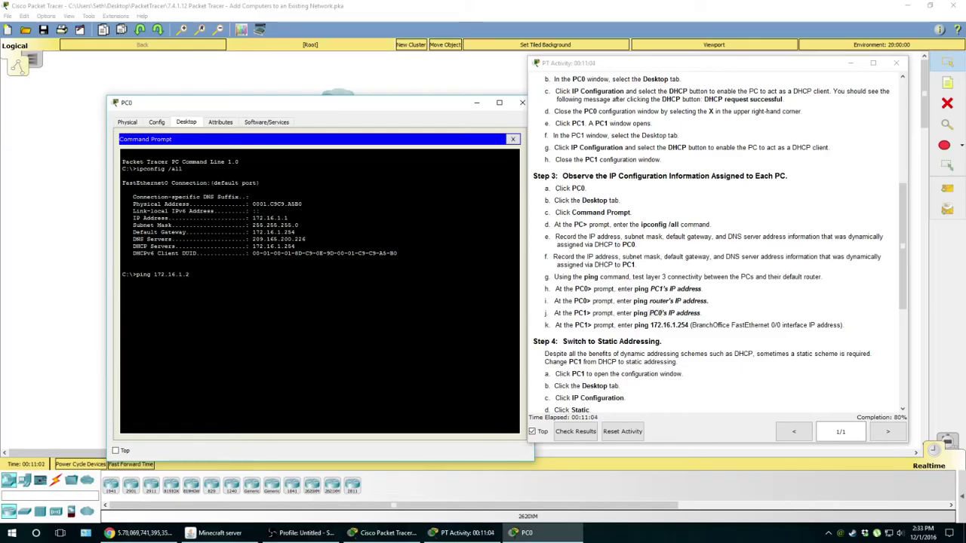
pyautogui.write('2')
pyautogui.press('Return')
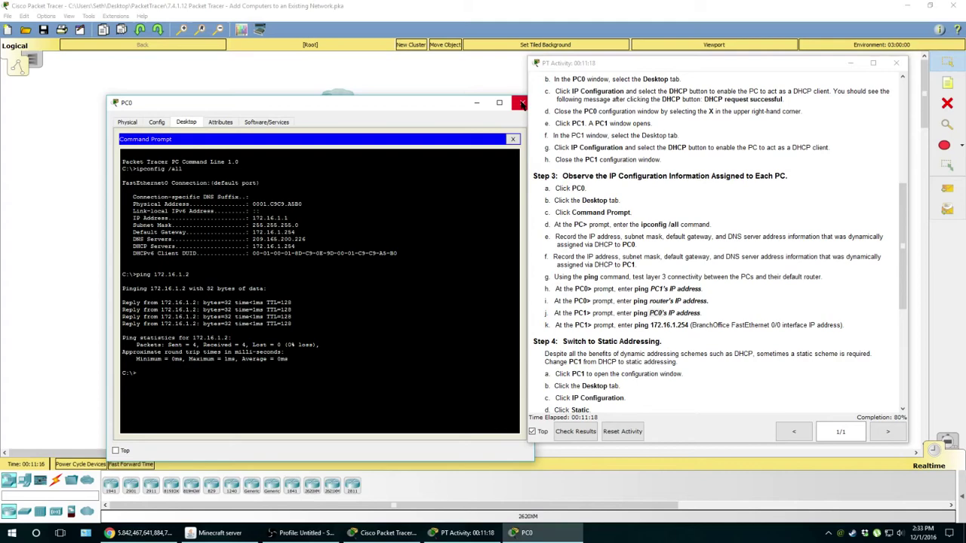
pyautogui.click(521, 102)
# - Fix the mistyped command in PC1's Command Prompt and ping PC0 at 172.16.1.1 with 0% loss
pyautogui.click(133, 205)
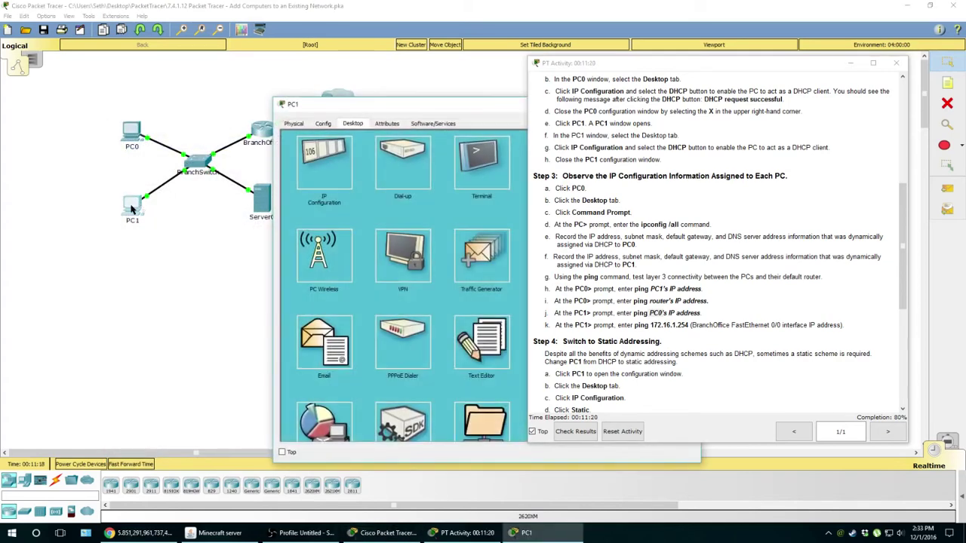
pyautogui.moveTo(481, 99); pyautogui.dragTo(294, 83)
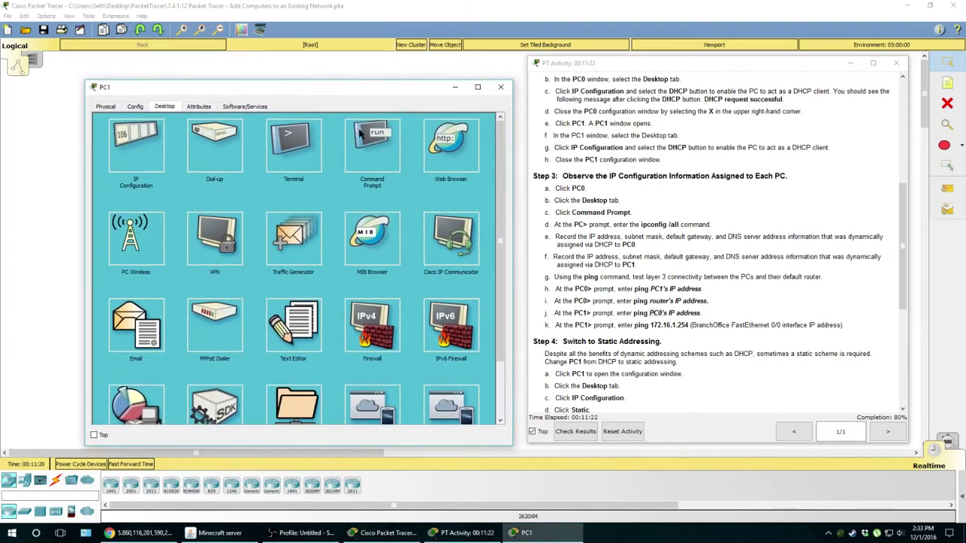
pyautogui.click(373, 147)
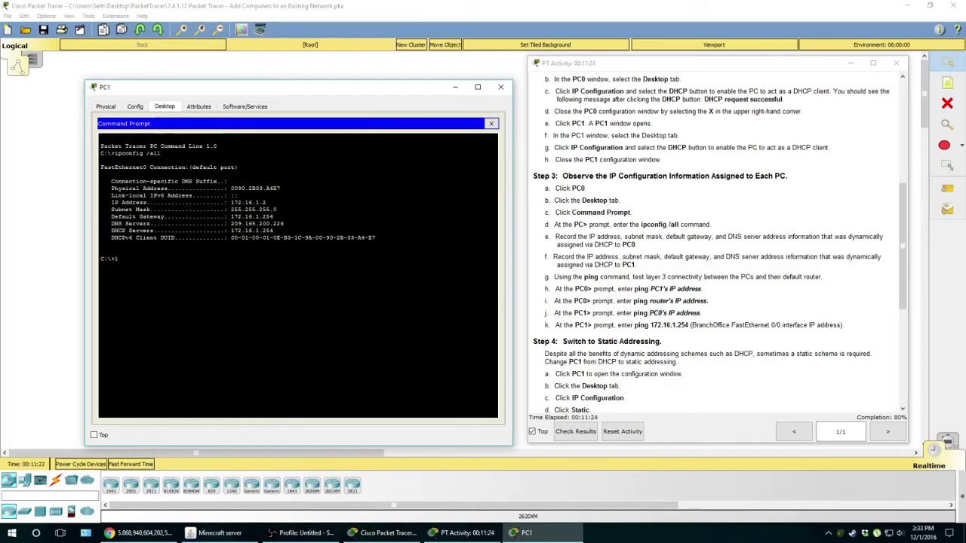
pyautogui.write('i')
pyautogui.write('i')
pyautogui.write('72.16')
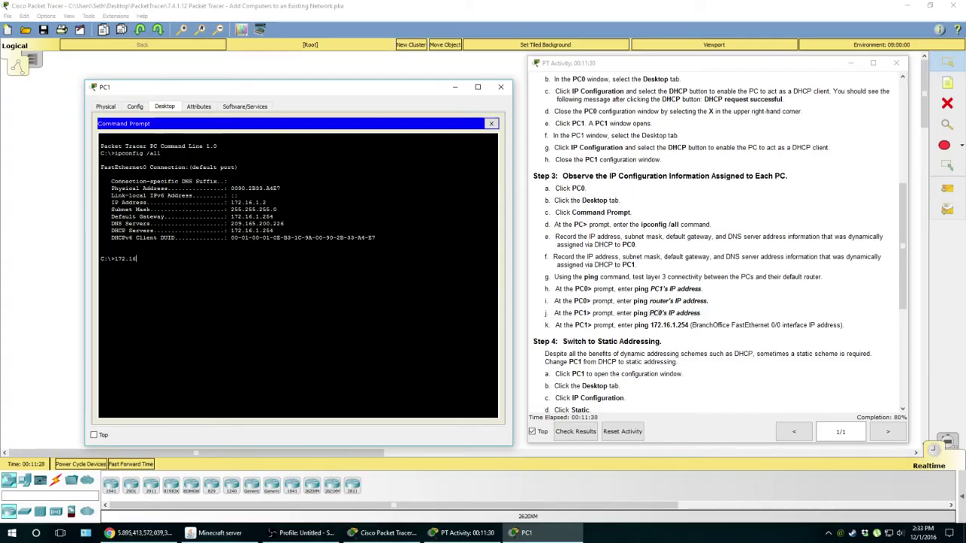
pyautogui.write('.1.2')
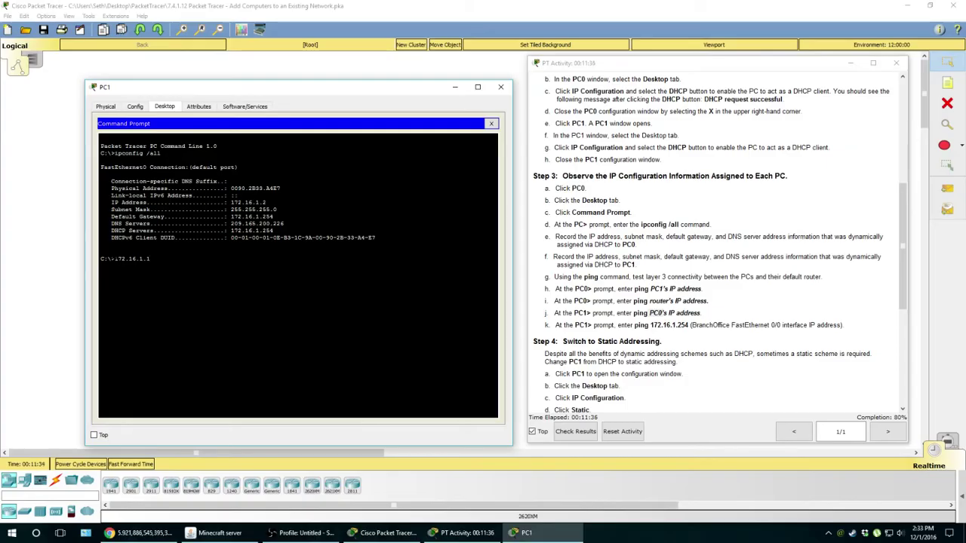
pyautogui.write('ping')
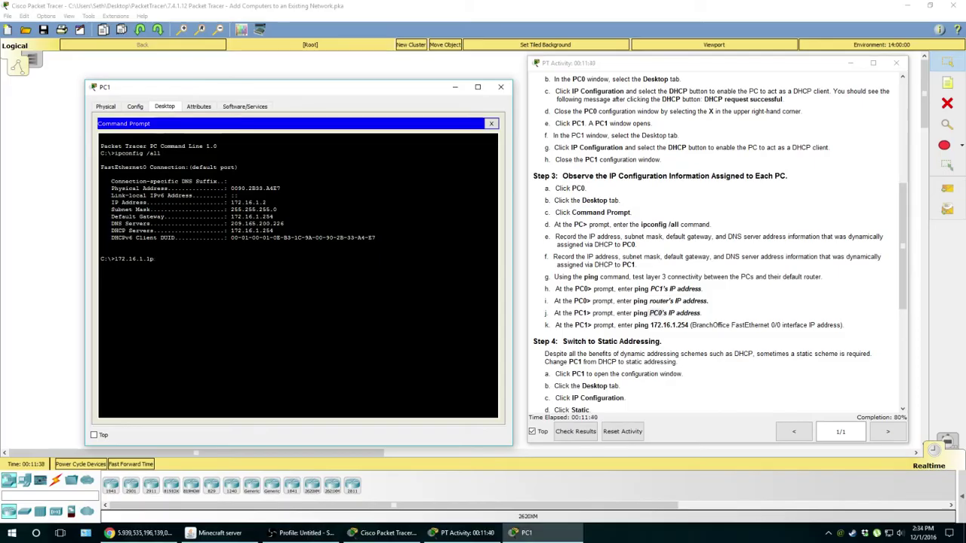
pyautogui.press('BackSpace')
pyautogui.press('BackSpace')
pyautogui.press('BackSpace')
pyautogui.press('BackSpace')
pyautogui.press('BackSpace')
pyautogui.press('BackSpace')
pyautogui.press('BackSpace')
pyautogui.press('BackSpace')
pyautogui.press('BackSpace')
pyautogui.press('BackSpace')
pyautogui.write('ng 172')
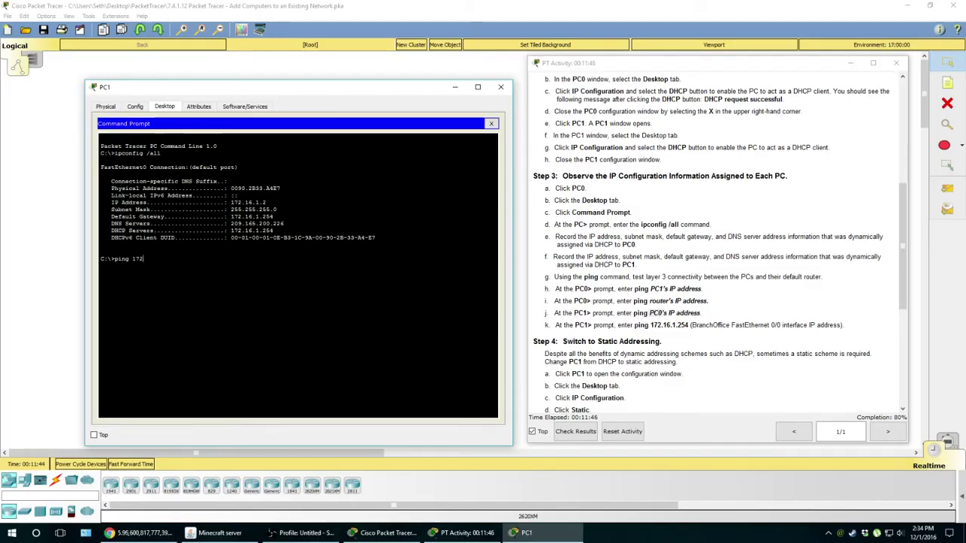
pyautogui.write('.16.1.1')
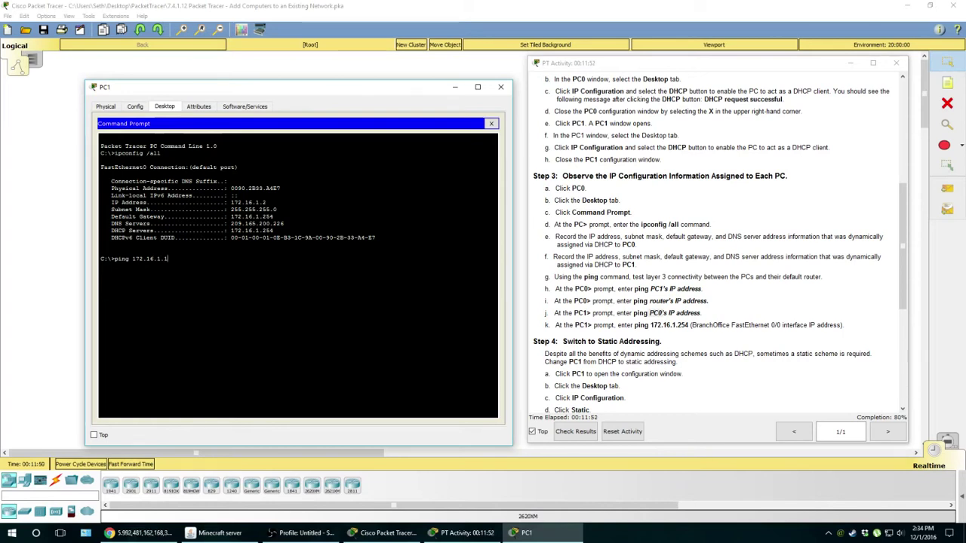
pyautogui.press('Return')
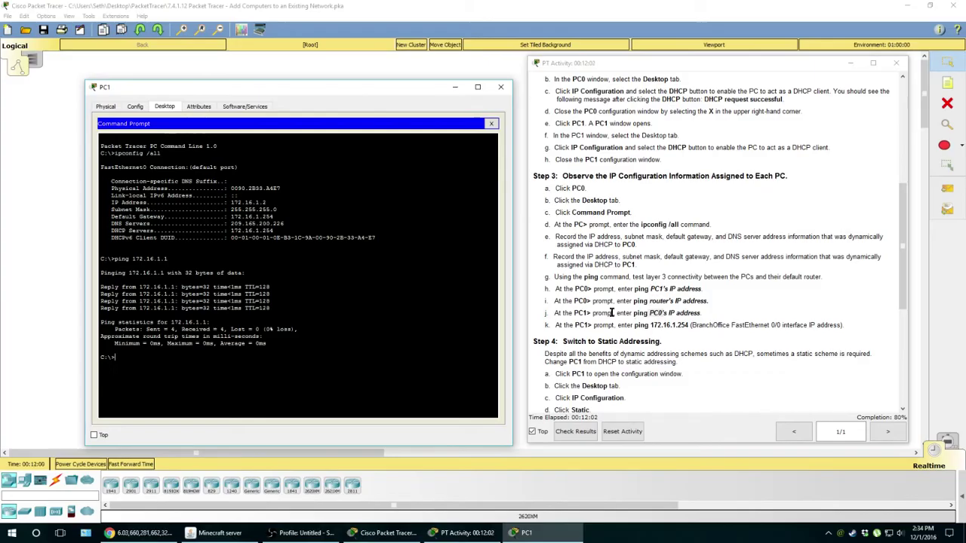
pyautogui.moveTo(574, 302); pyautogui.dragTo(659, 307)
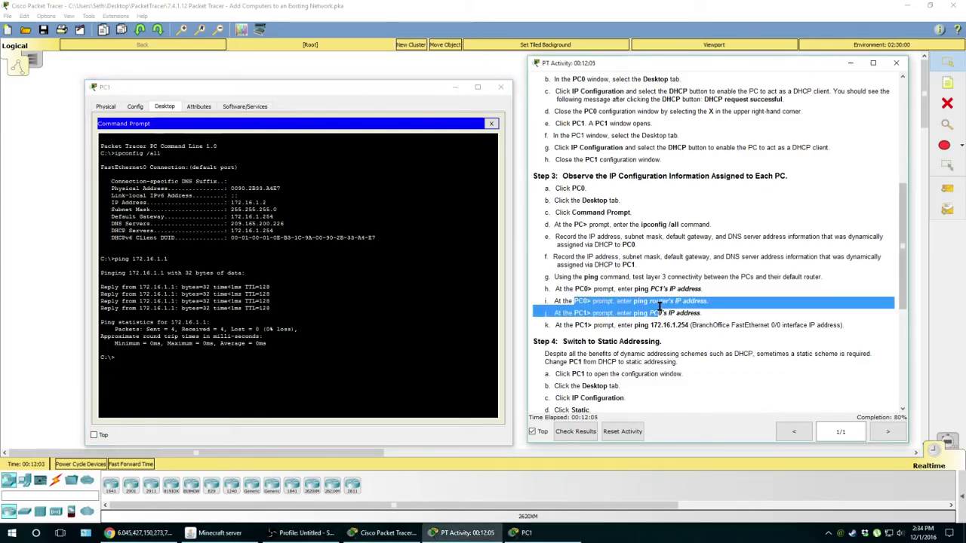
# - Close PC1 and ping the gateway 172.16.1.254 from PC0, pasting the address from the instructions
pyautogui.click(505, 88)
pyautogui.click(505, 88)
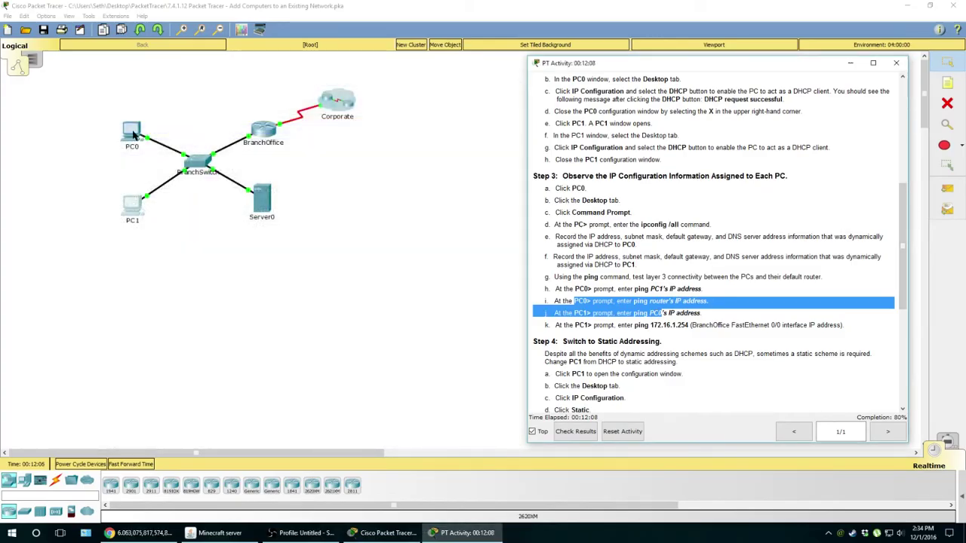
pyautogui.click(132, 134)
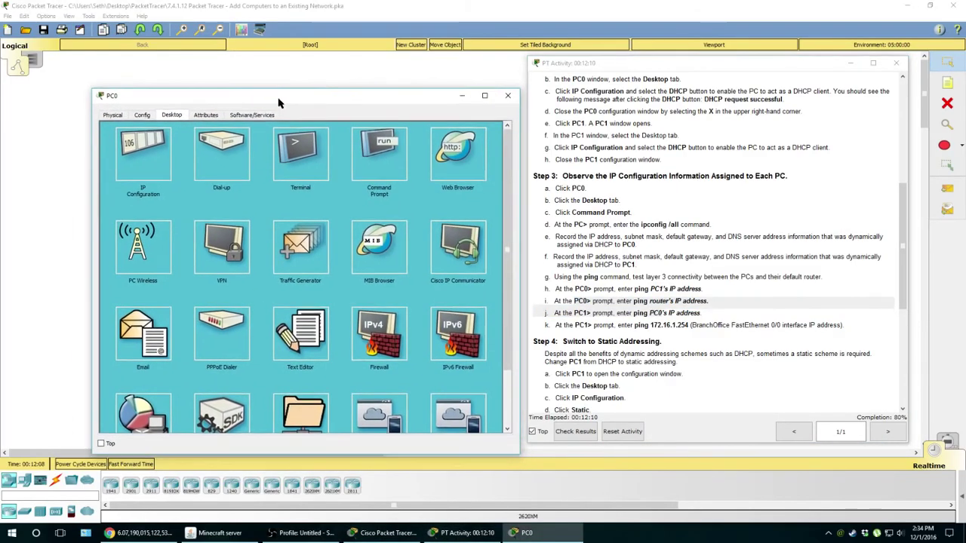
pyautogui.click(366, 153)
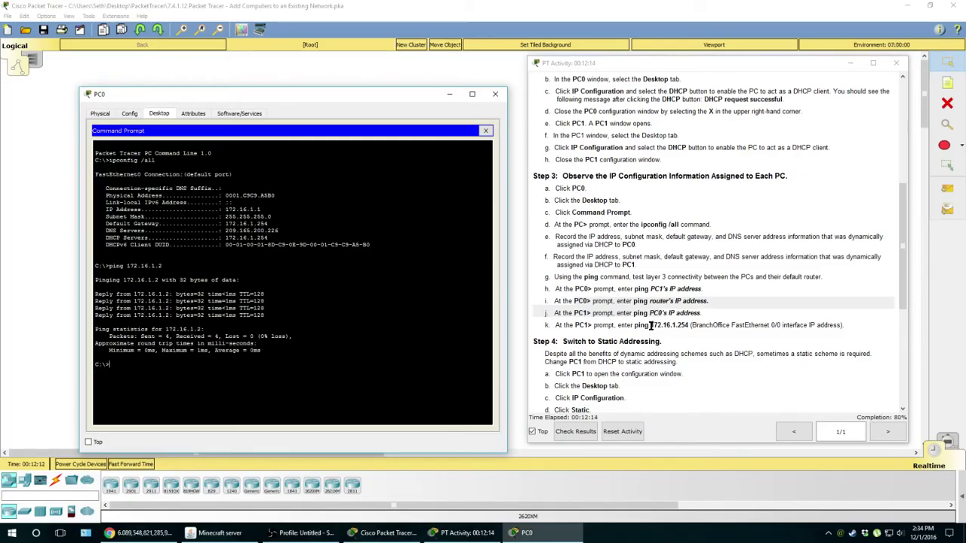
pyautogui.moveTo(651, 325); pyautogui.dragTo(688, 325)
pyautogui.hotkey('ctrl', 'c')
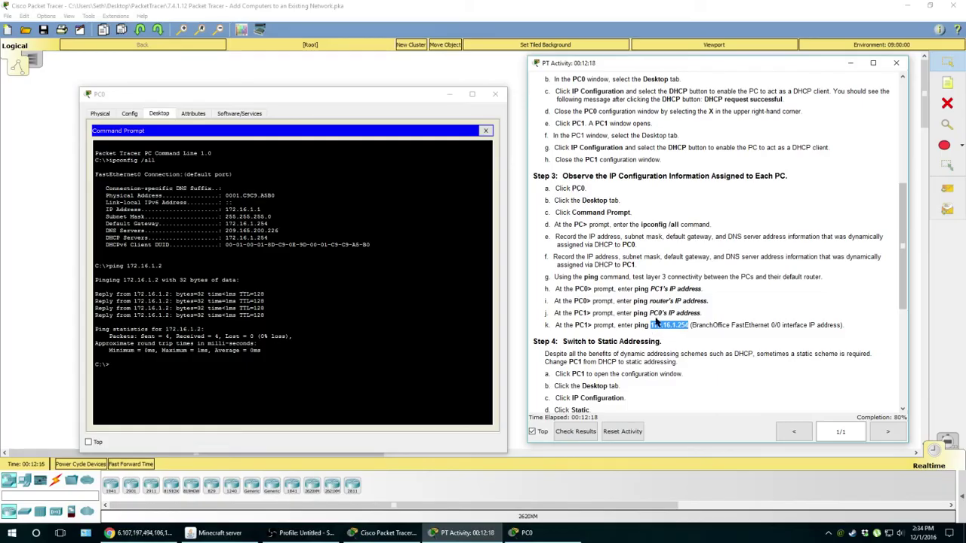
pyautogui.click(110, 365)
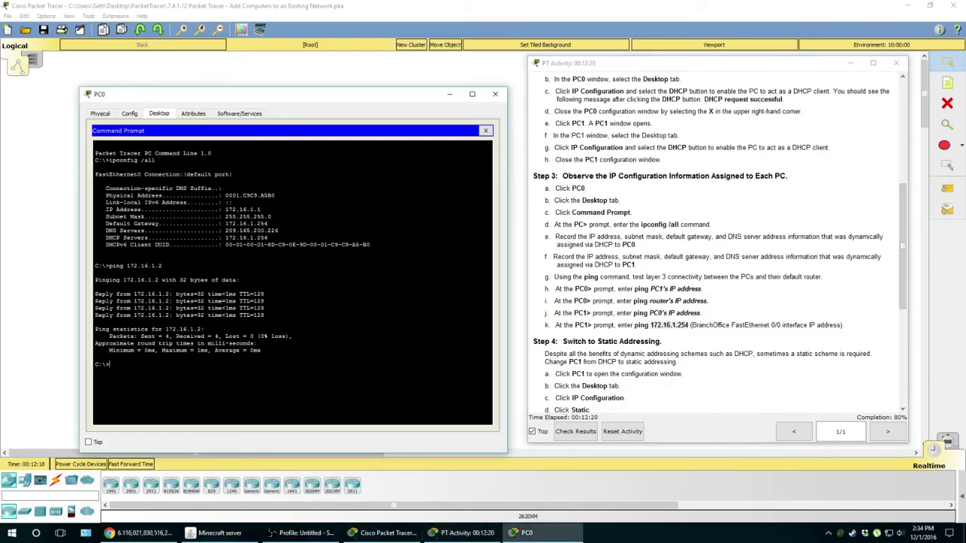
pyautogui.write('ping')
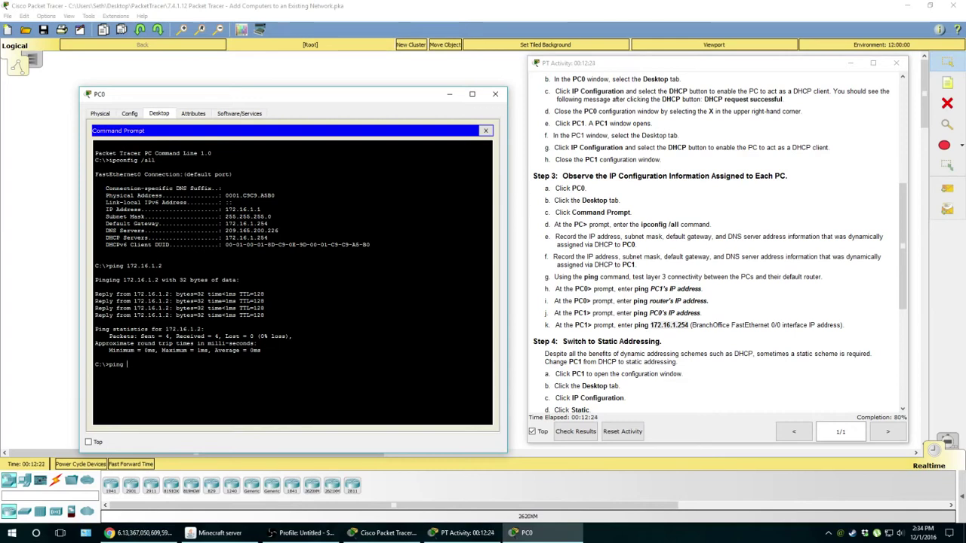
pyautogui.rightClick(216, 388)
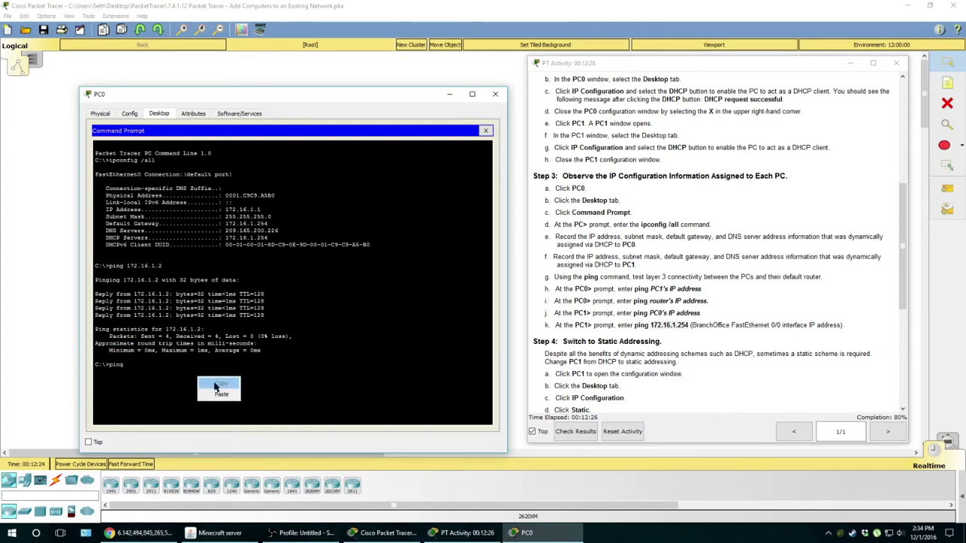
pyautogui.click(220, 394)
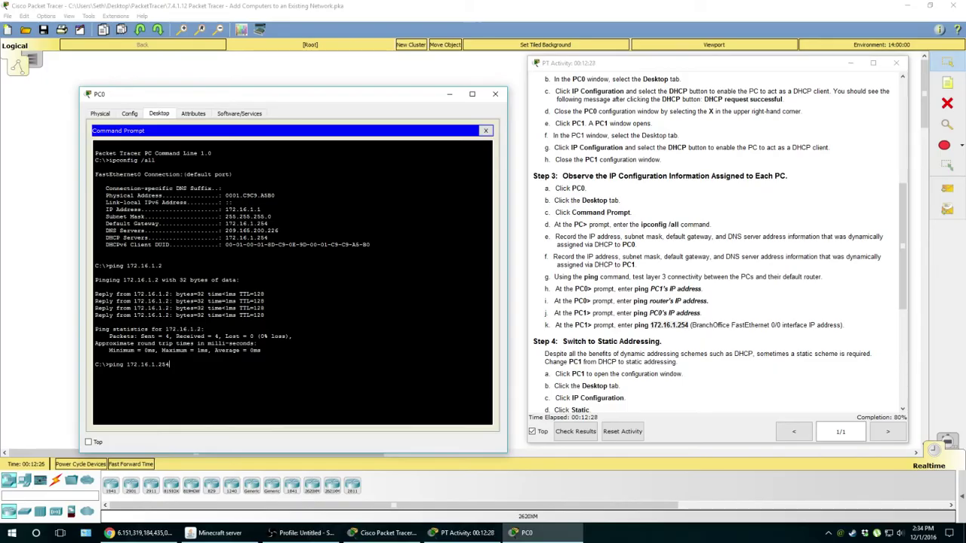
pyautogui.press('Return')
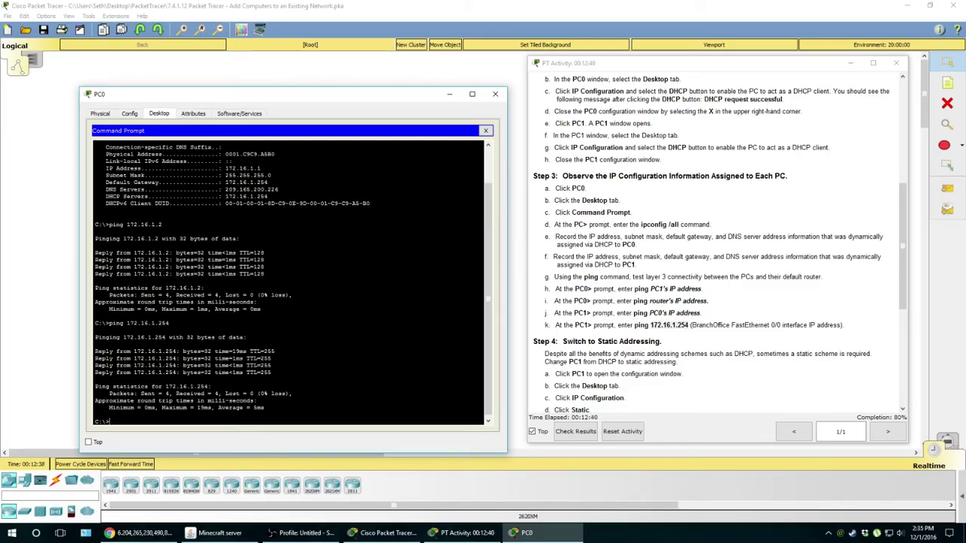
# - Close PC0, then ping the gateway 172.16.1.254 from PC1's command prompt and close PC1
pyautogui.click(495, 94)
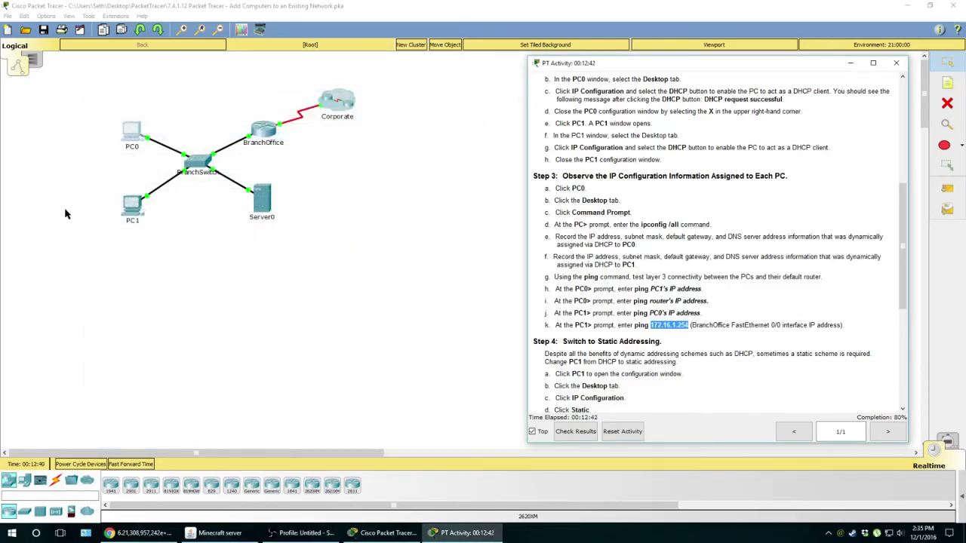
pyautogui.click(120, 202)
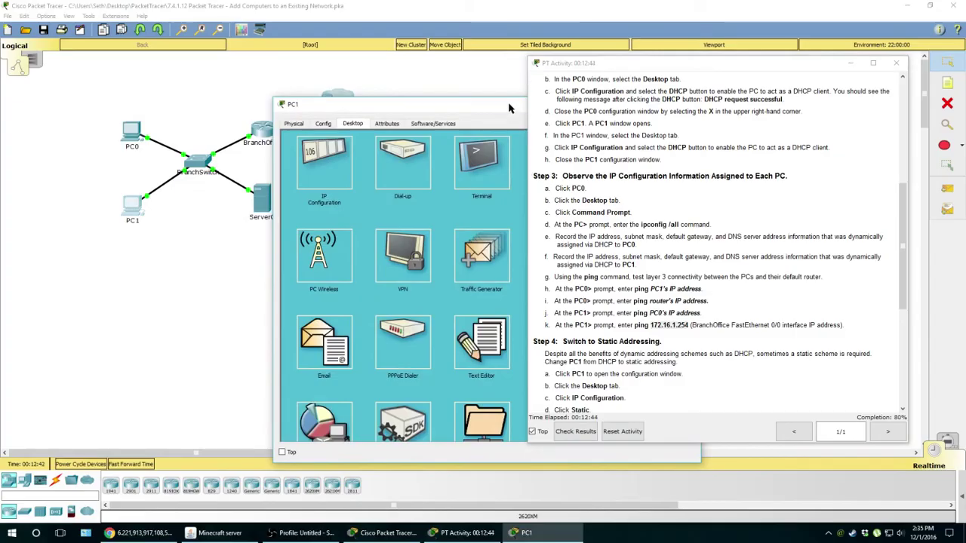
pyautogui.moveTo(509, 108); pyautogui.dragTo(308, 89)
pyautogui.click(359, 142)
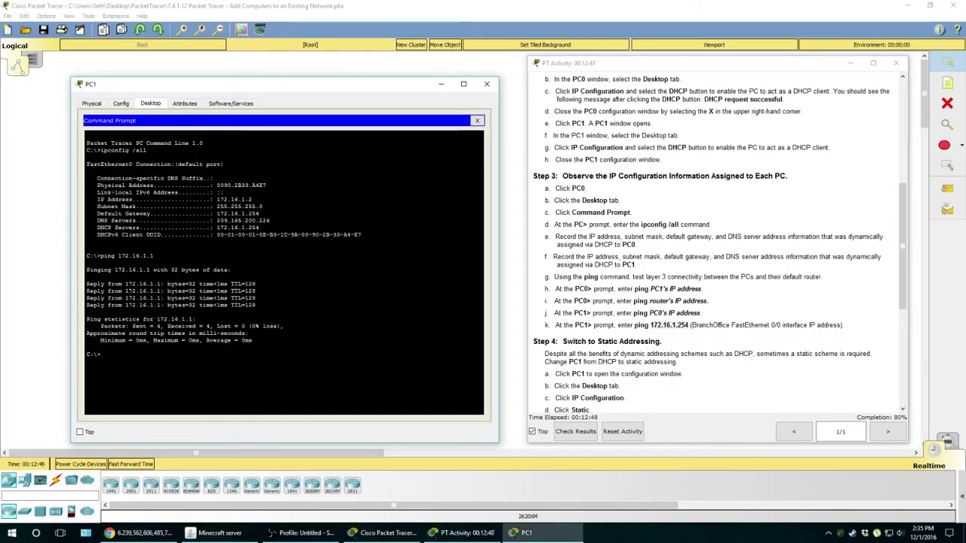
pyautogui.write('ping')
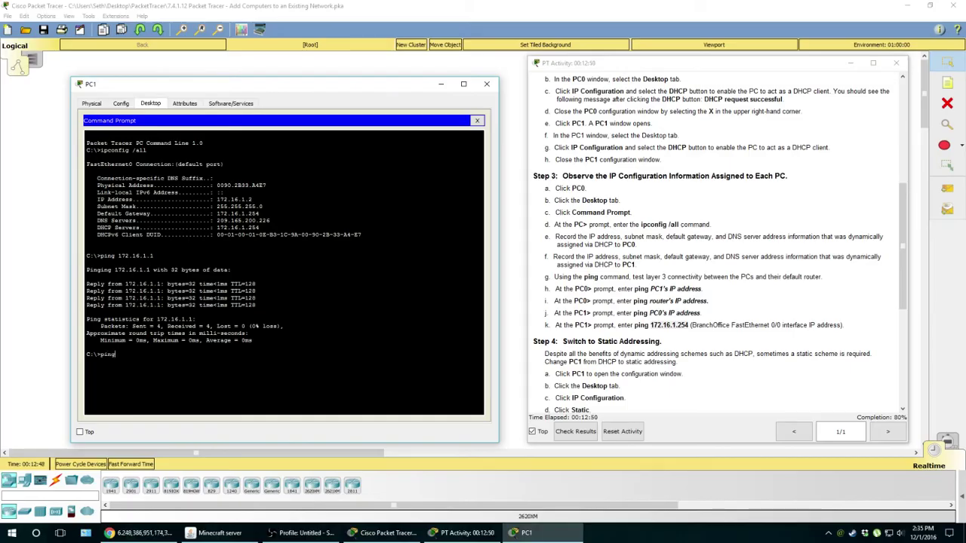
pyautogui.write(' 172.16.1.254')
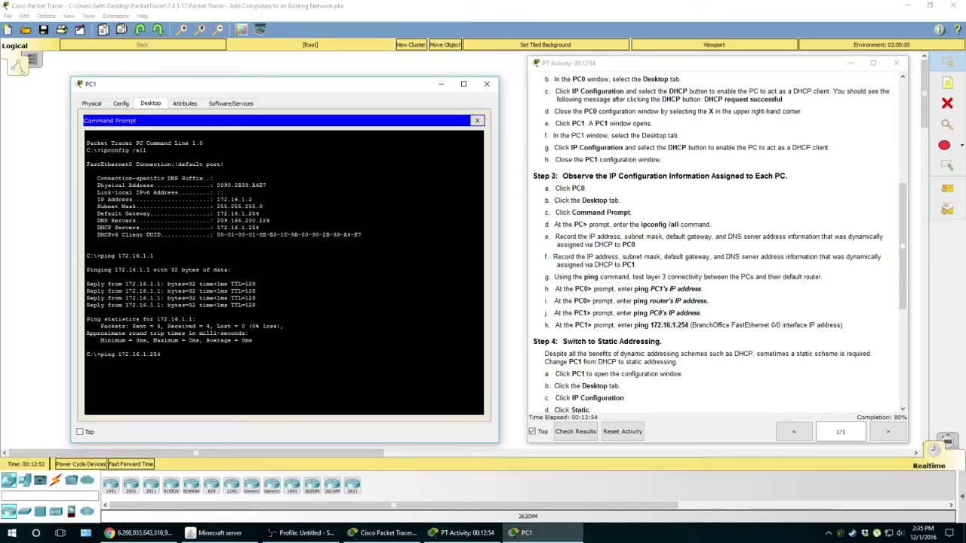
pyautogui.press('Return')
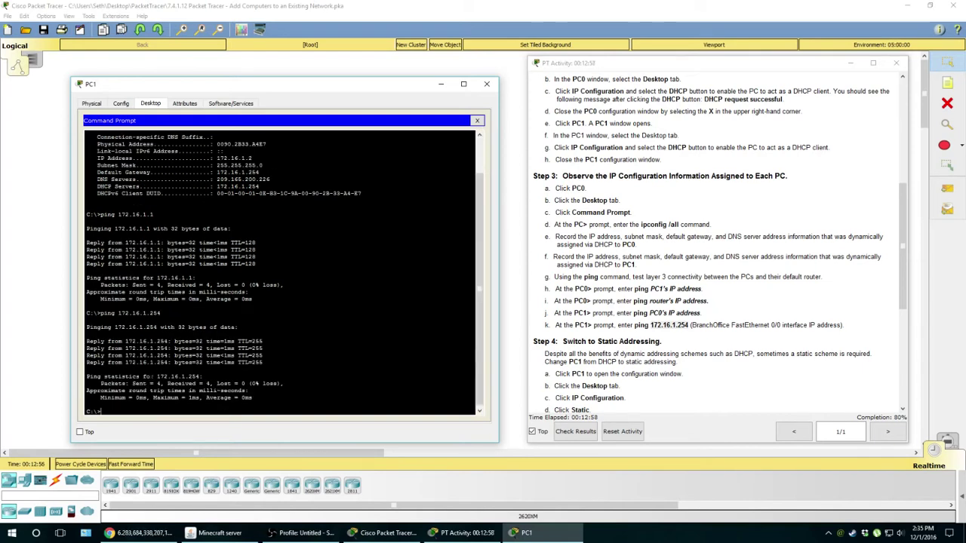
pyautogui.click(487, 83)
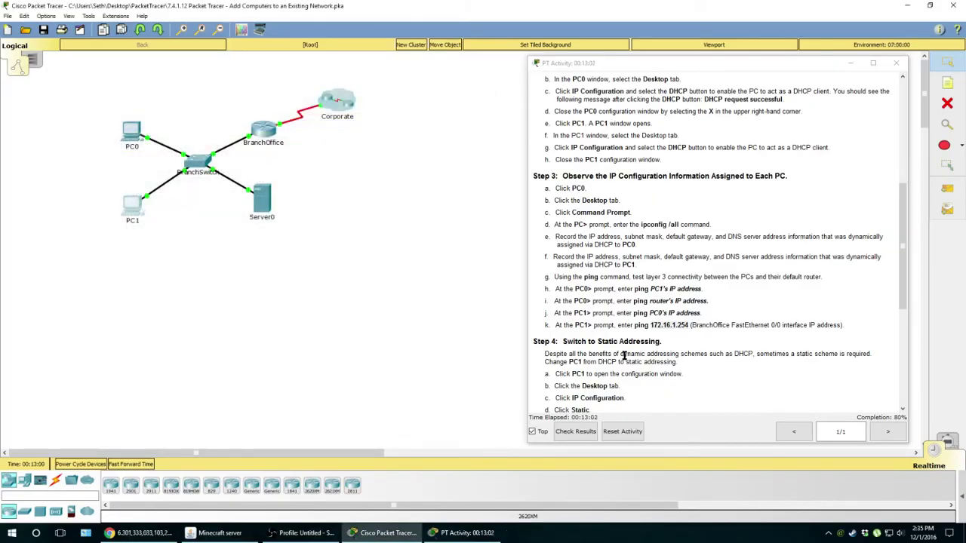
# - Scroll the activity instructions to Step 4 and review PC0's IP configuration
pyautogui.click(624, 354)
pyautogui.scroll(-1, 624, 354)
pyautogui.scroll(-2, 625, 354)
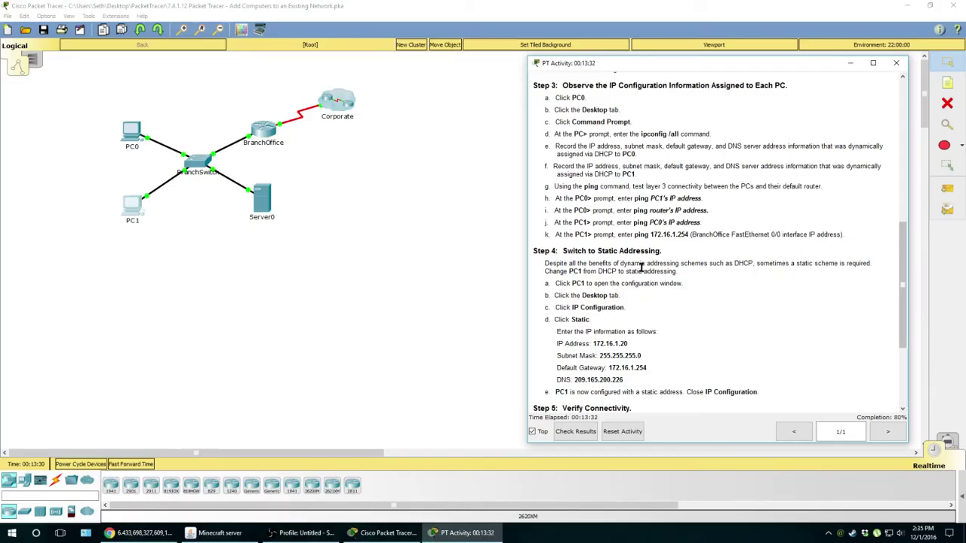
pyautogui.click(129, 150)
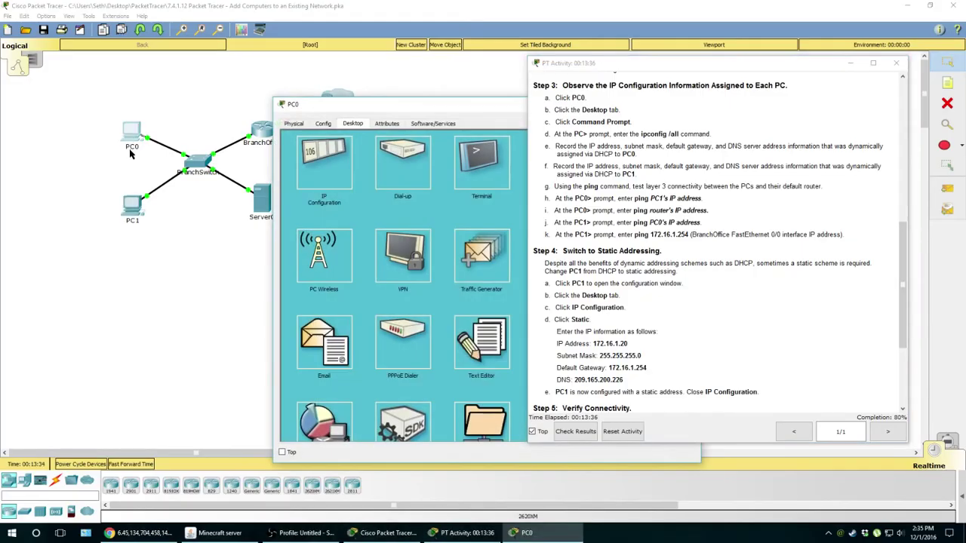
pyautogui.click(323, 154)
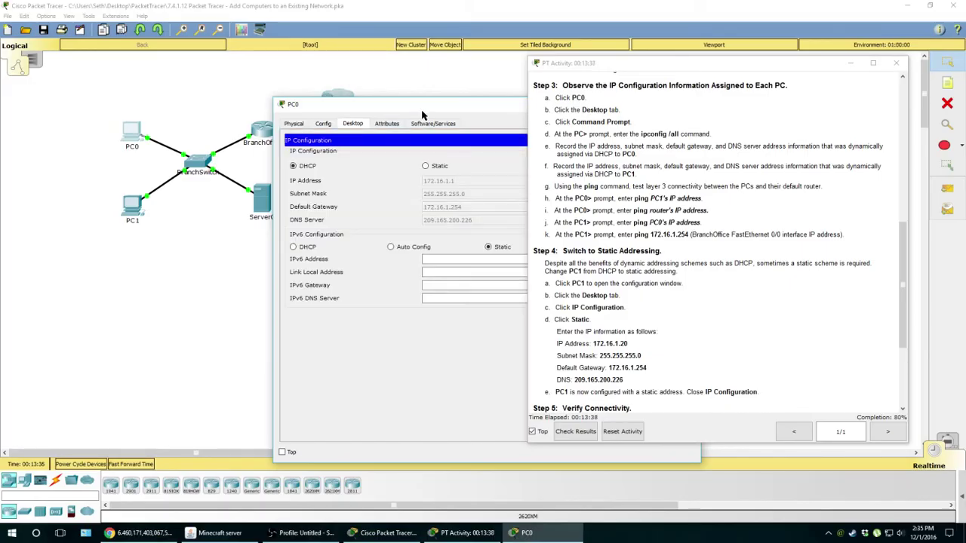
pyautogui.moveTo(422, 110); pyautogui.dragTo(321, 89)
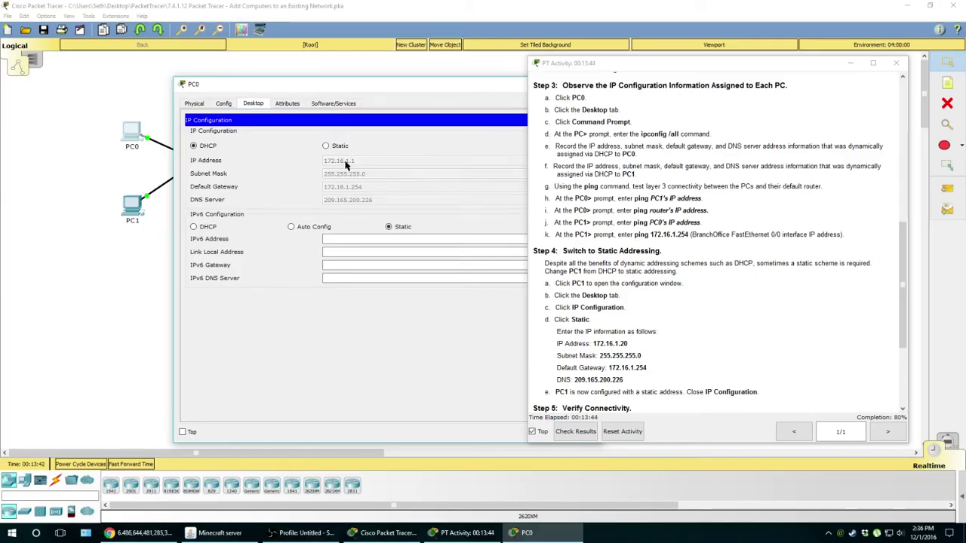
pyautogui.moveTo(397, 90); pyautogui.dragTo(261, 89)
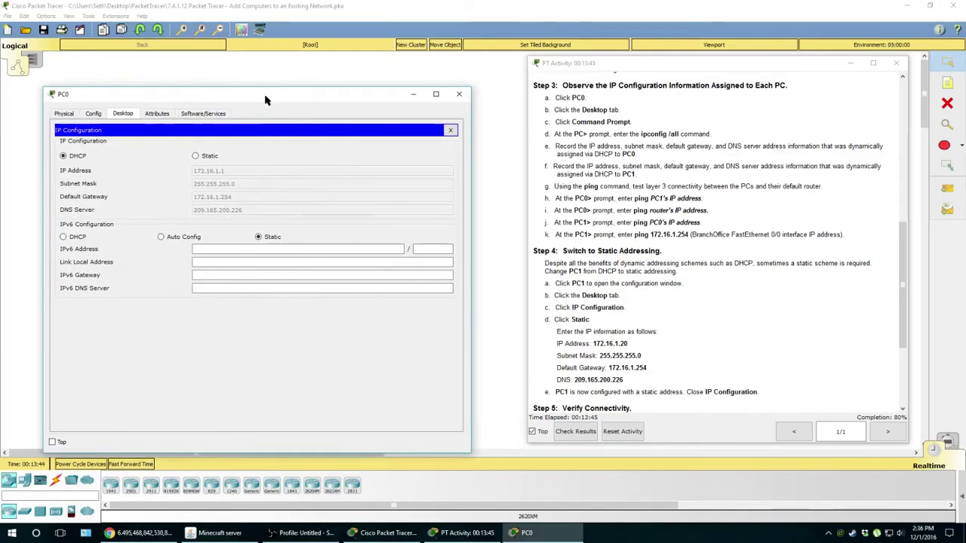
pyautogui.click(459, 93)
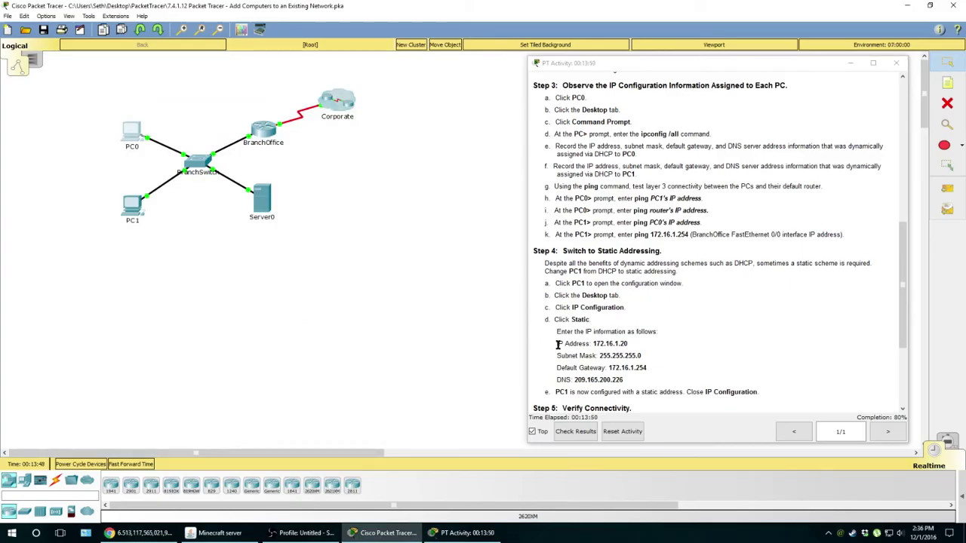
# - Inspect Server0's configuration window, then close it
pyautogui.click(269, 204)
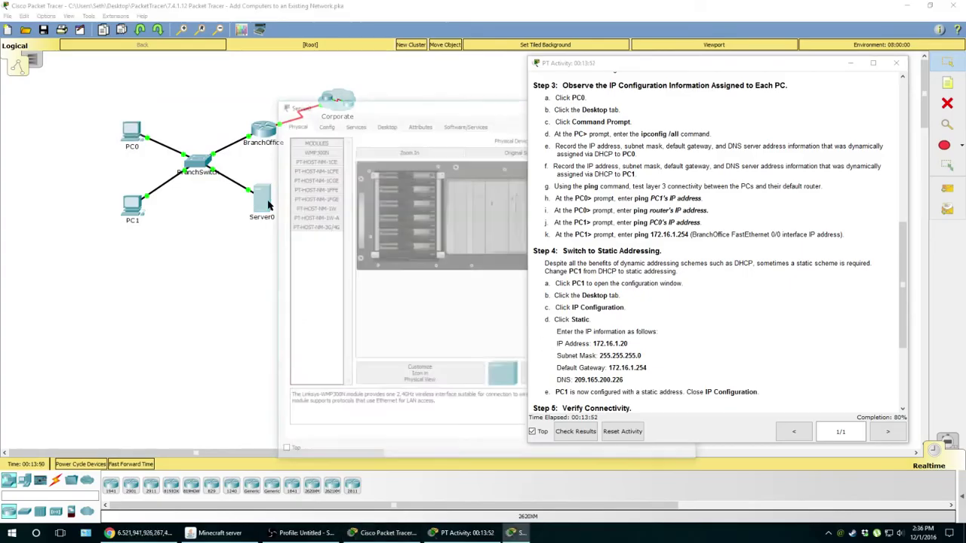
pyautogui.moveTo(451, 112); pyautogui.dragTo(259, 114)
pyautogui.click(496, 106)
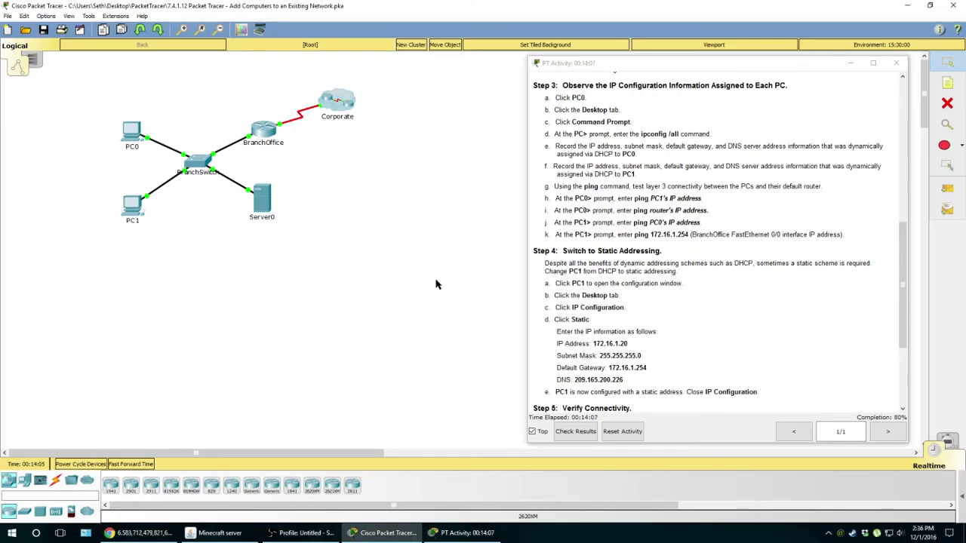
# - Switch PC1's IP Configuration to Static addressing
pyautogui.click(136, 207)
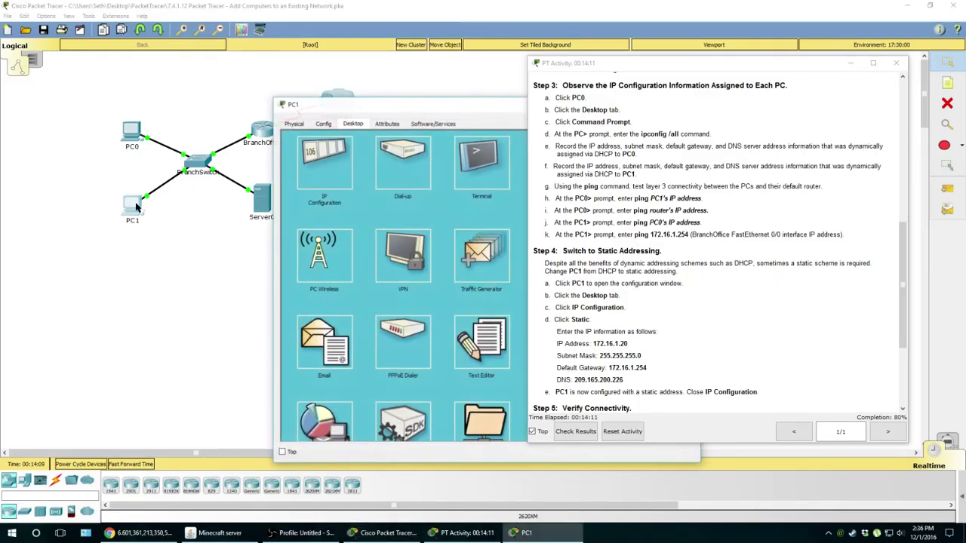
pyautogui.click(324, 160)
pyautogui.moveTo(464, 111); pyautogui.dragTo(284, 105)
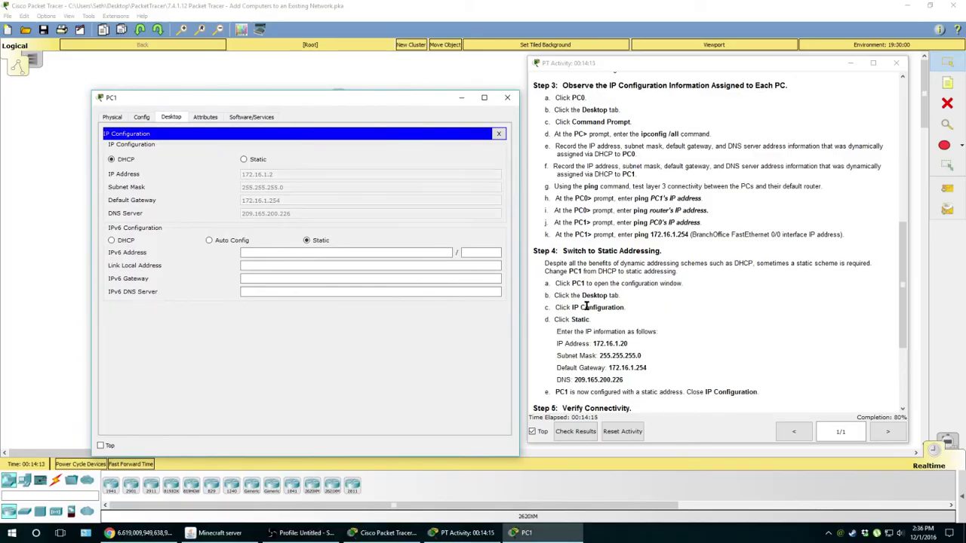
pyautogui.click(244, 160)
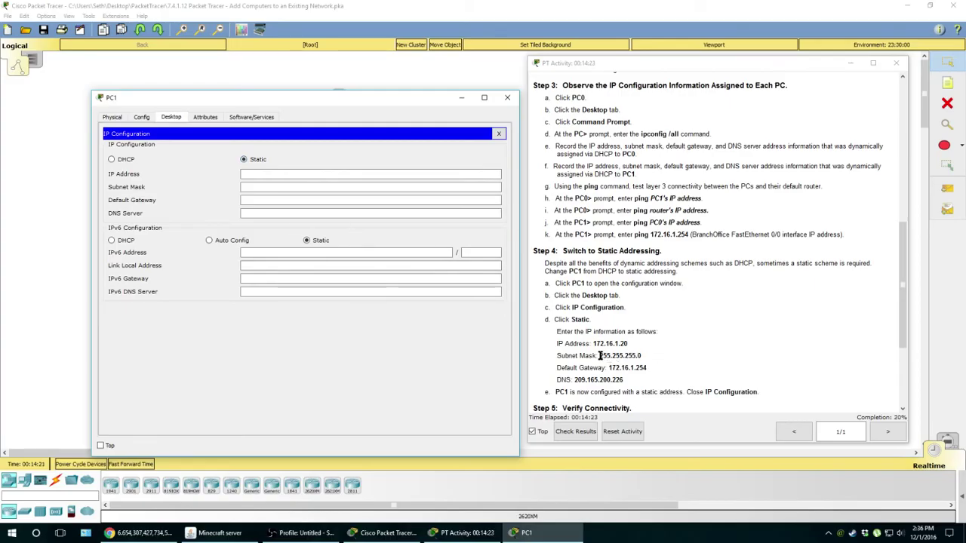
# - Enter 172.16.1.20 as PC1's IP address and start correcting the subnet mask
pyautogui.moveTo(600, 356); pyautogui.dragTo(638, 355)
pyautogui.click(604, 355)
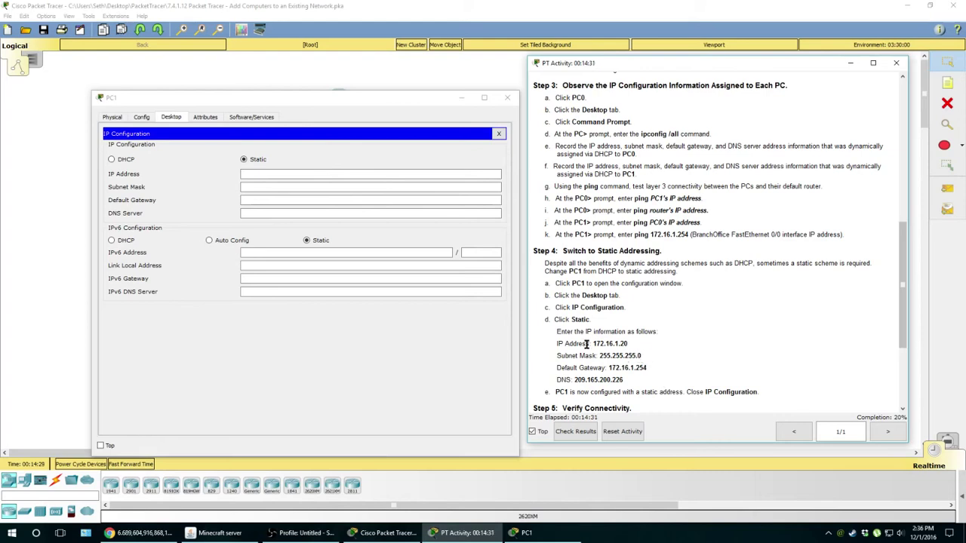
pyautogui.click(283, 173)
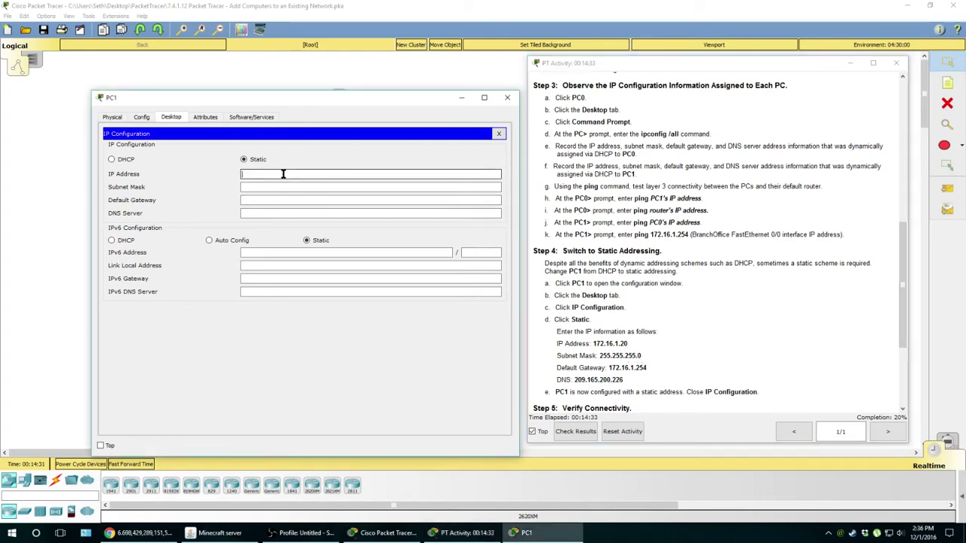
pyautogui.write('1')
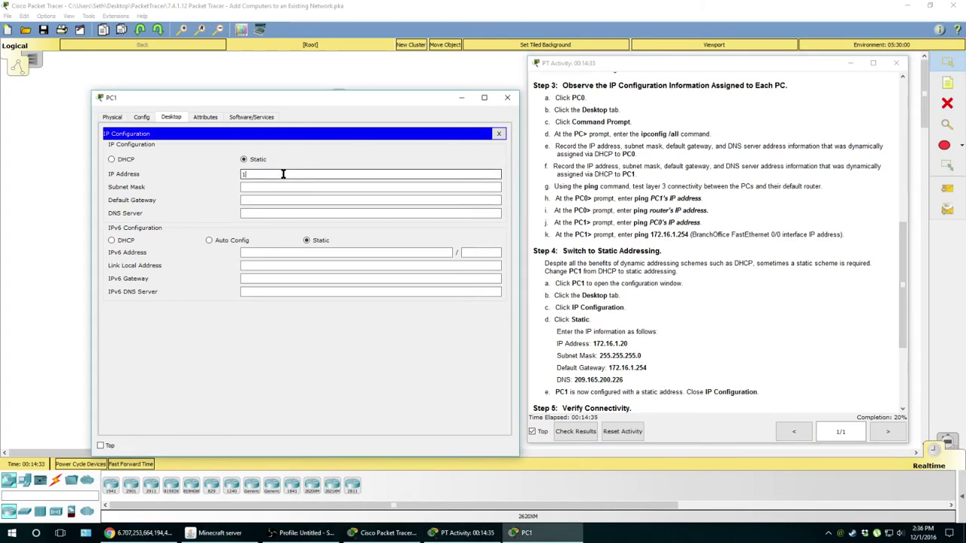
pyautogui.write('72')
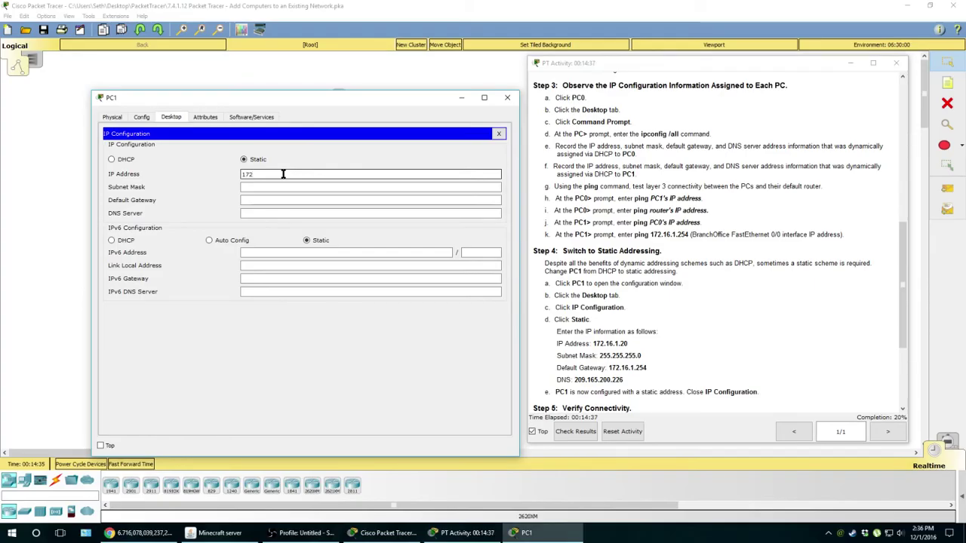
pyautogui.write('.16.1.2')
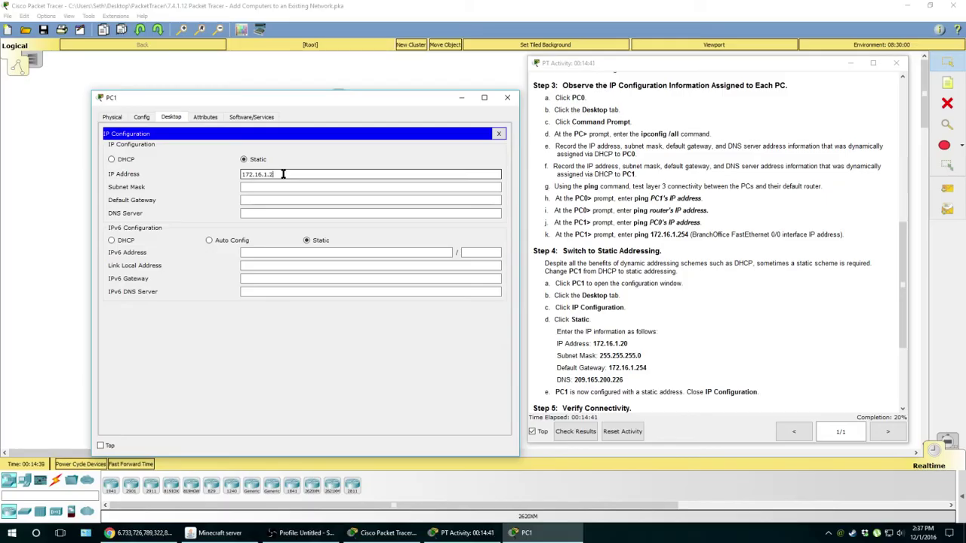
pyautogui.write('0')
pyautogui.click(310, 196)
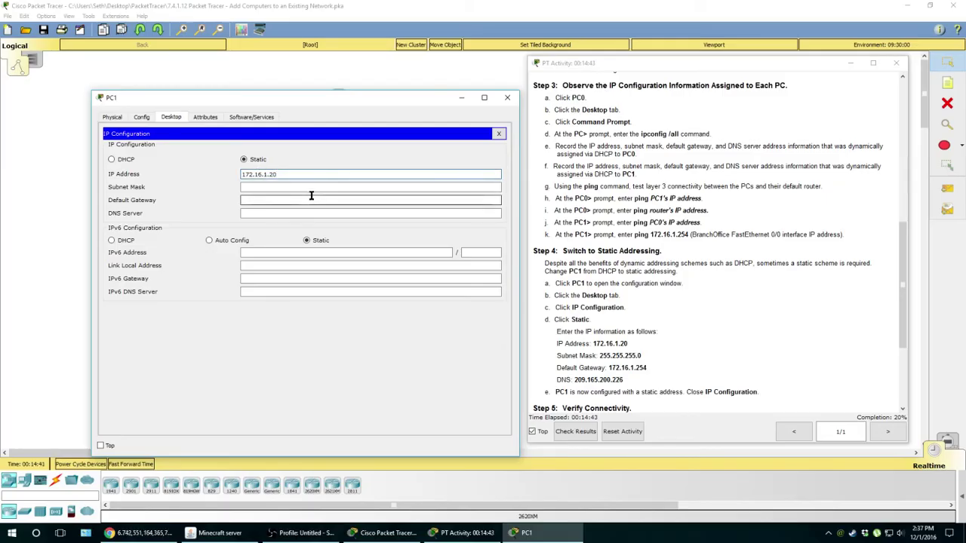
pyautogui.click(245, 188)
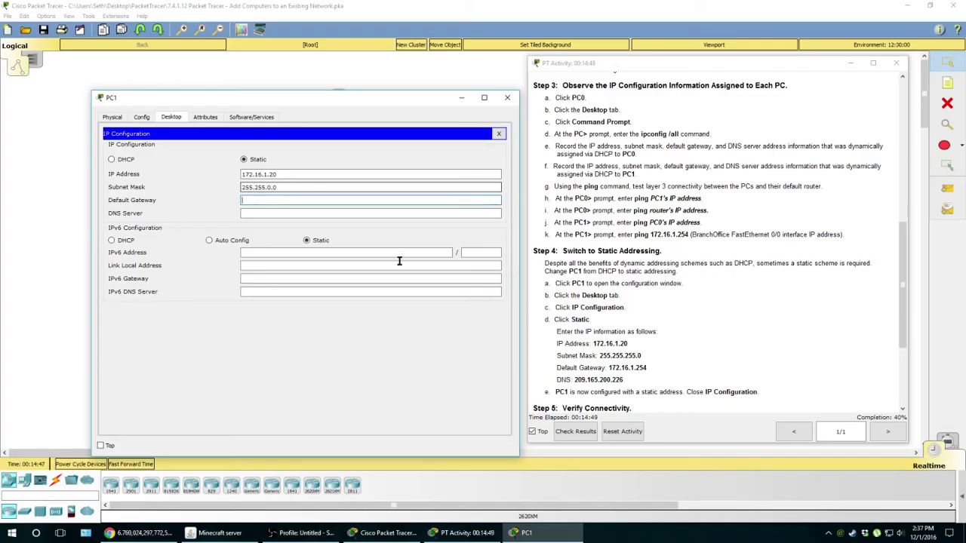
pyautogui.doubleClick(626, 356)
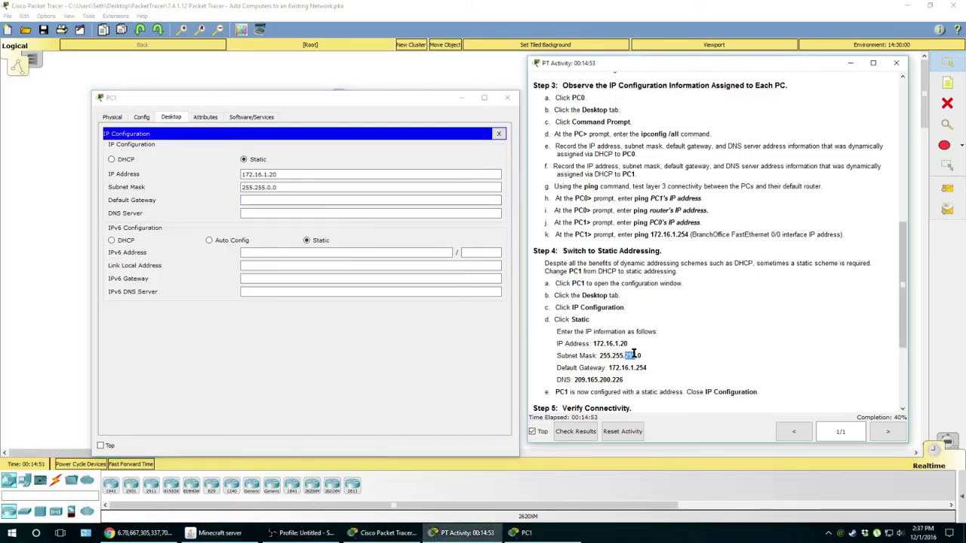
pyautogui.click(264, 188)
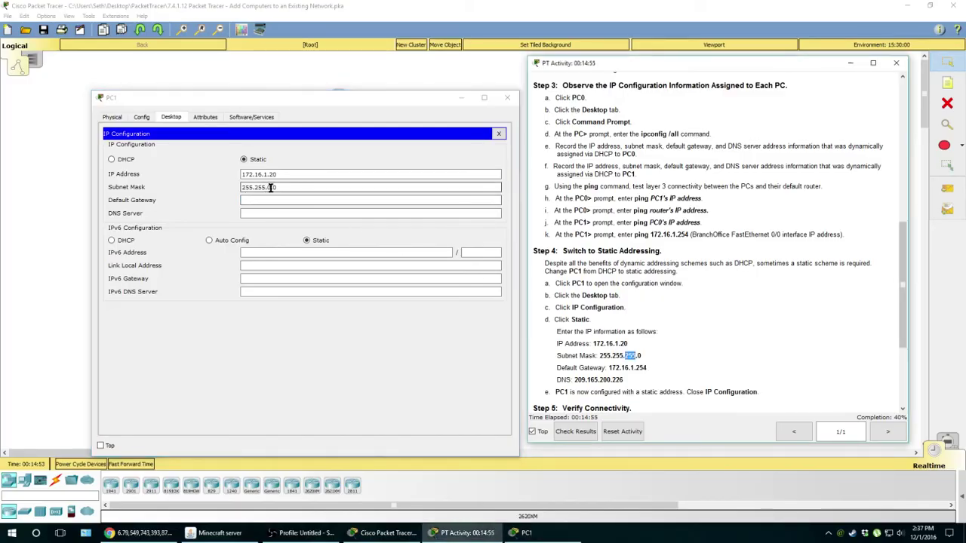
# - Finish the subnet mask with 255 and set the default gateway to 172.16.1.254
pyautogui.write('255.')
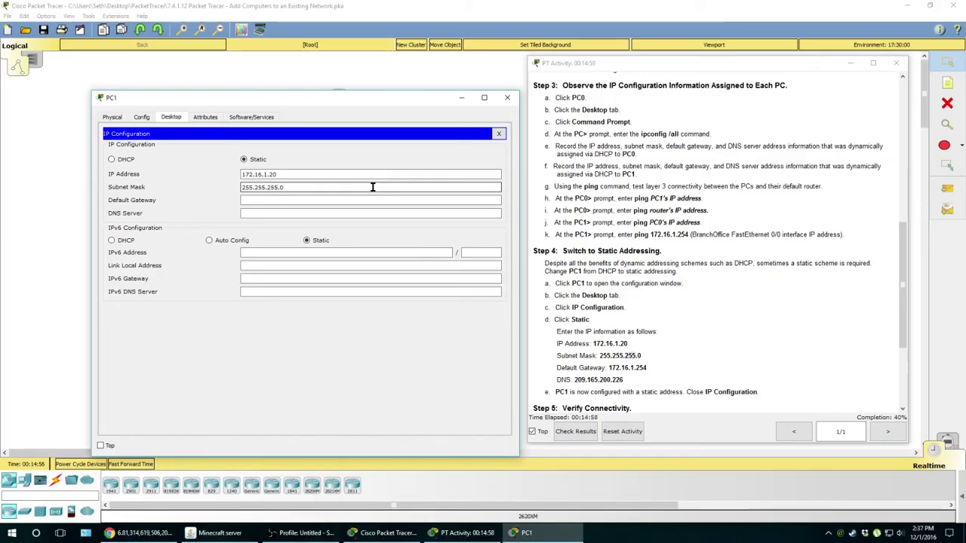
pyautogui.click(367, 200)
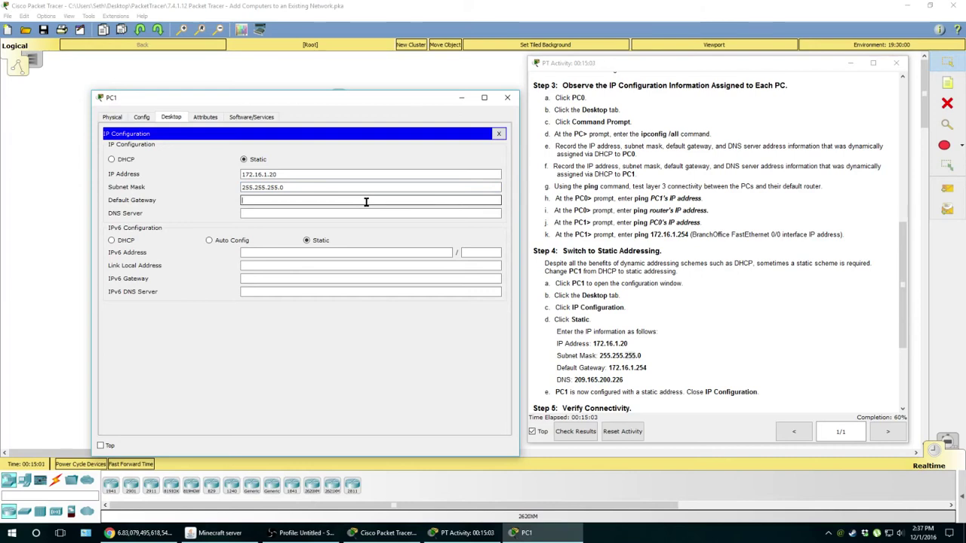
pyautogui.write('172')
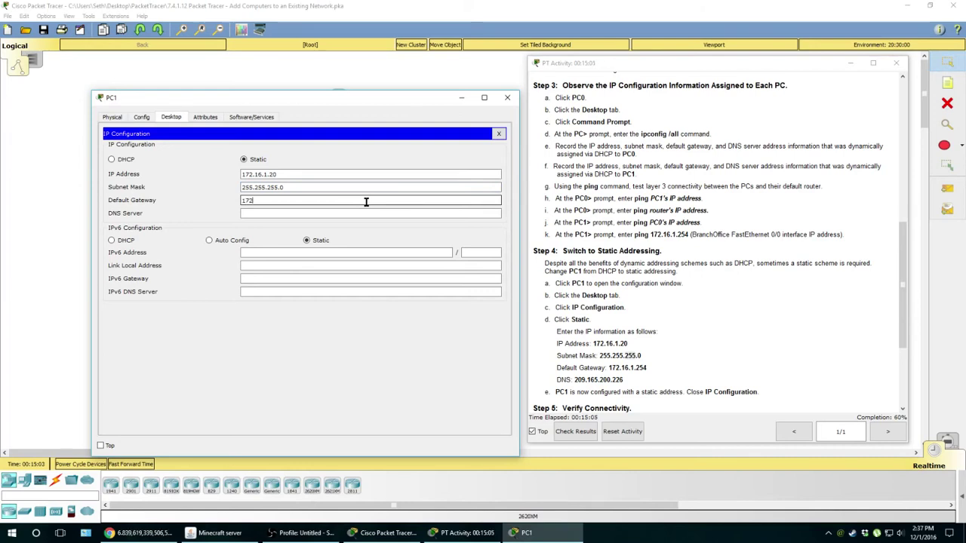
pyautogui.write('.16.1.254')
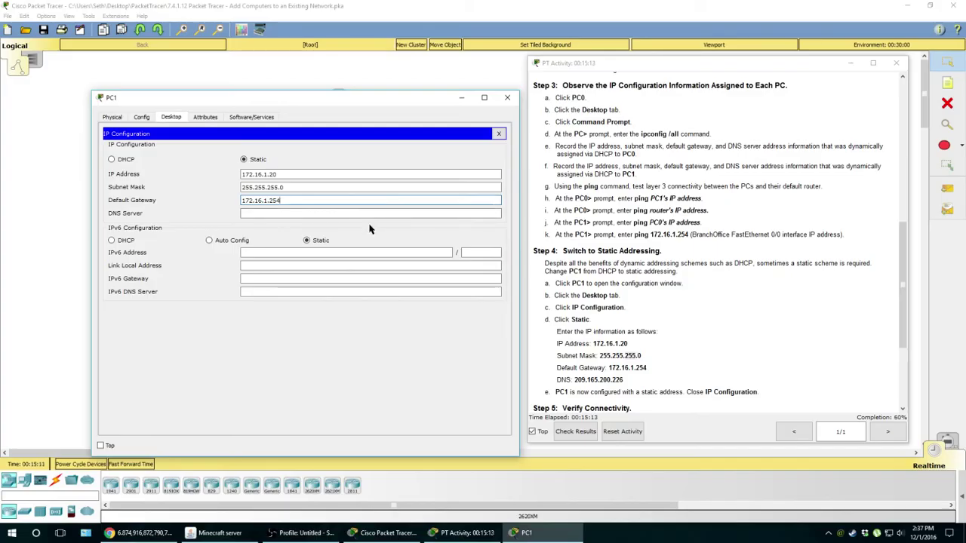
# - Paste 209.165.200.226 as PC1's DNS server and close IP Configuration
pyautogui.click(366, 214)
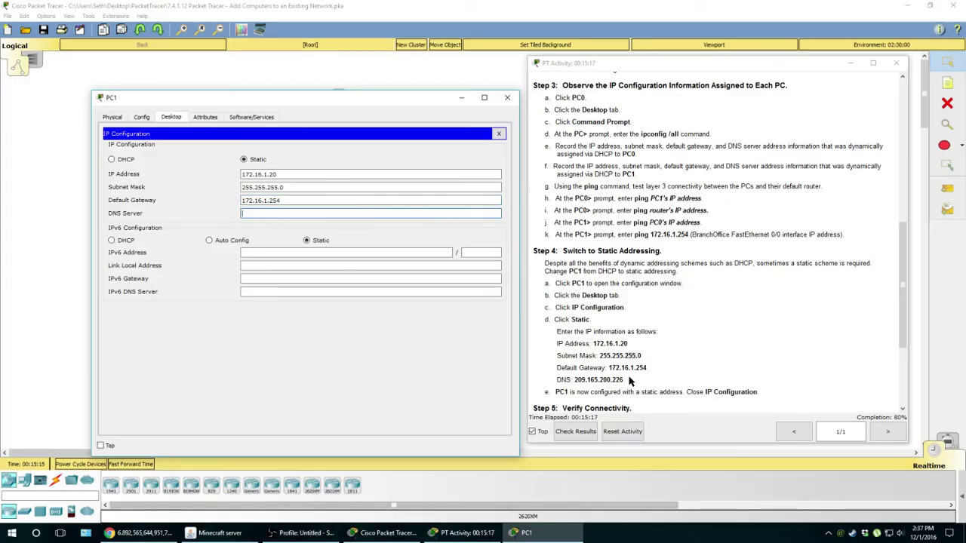
pyautogui.moveTo(624, 380); pyautogui.dragTo(577, 379)
pyautogui.hotkey('ctrl', 'c')
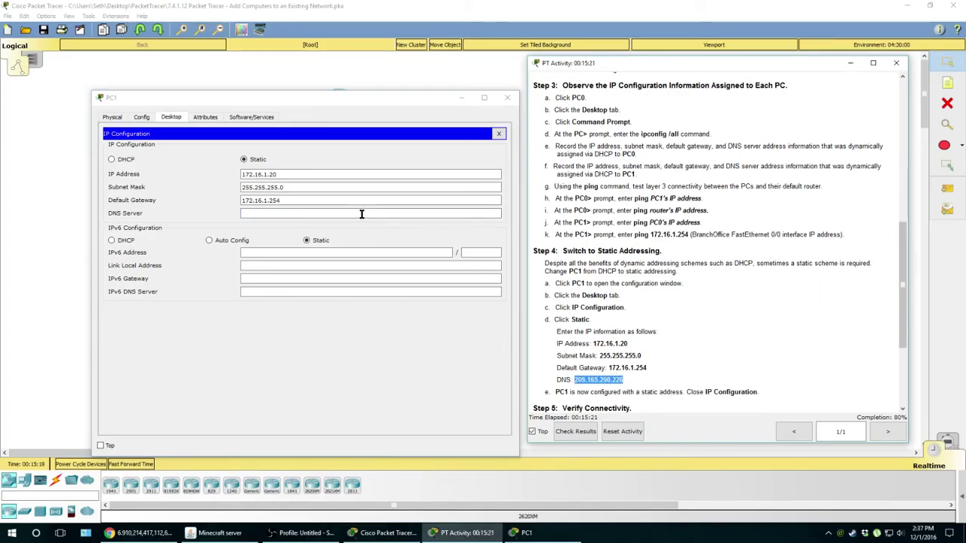
pyautogui.click(362, 213)
pyautogui.rightClick(362, 214)
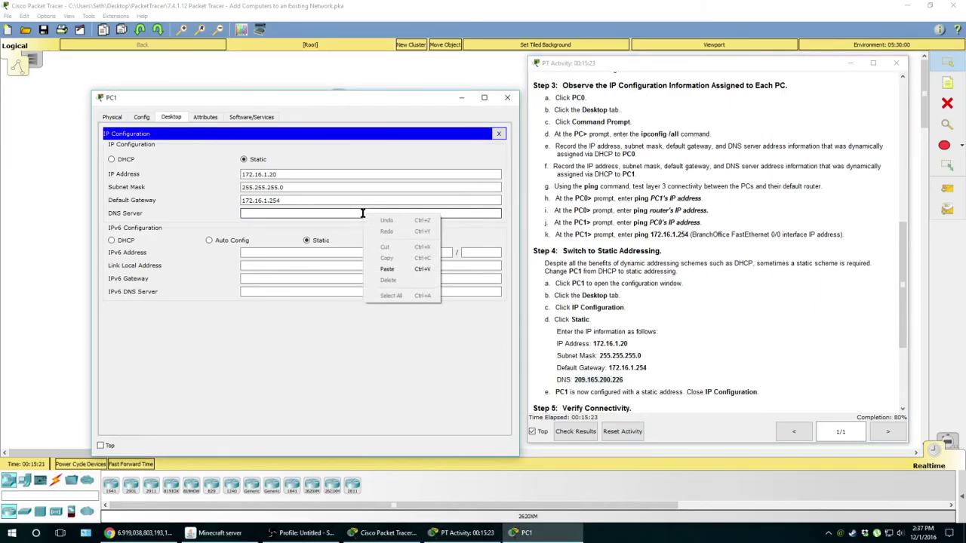
pyautogui.click(399, 270)
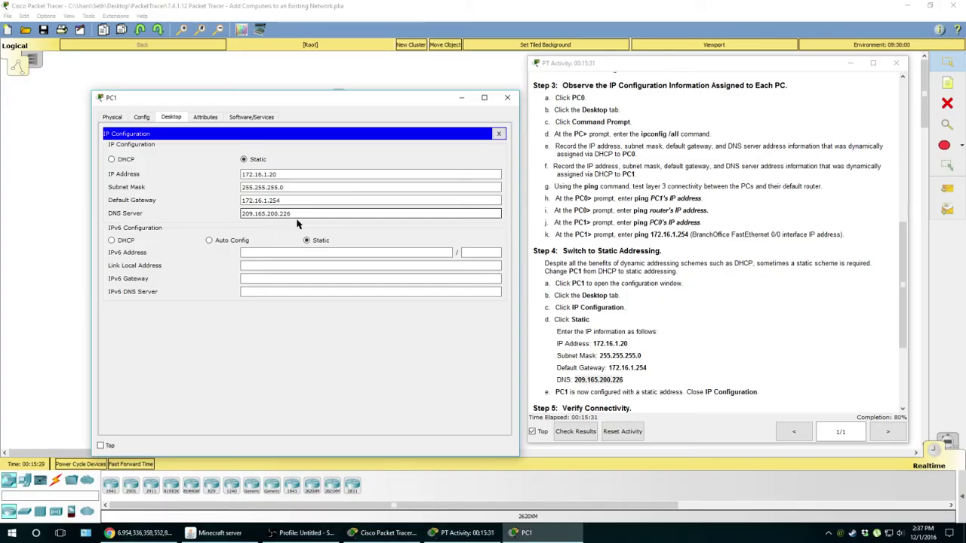
pyautogui.click(664, 389)
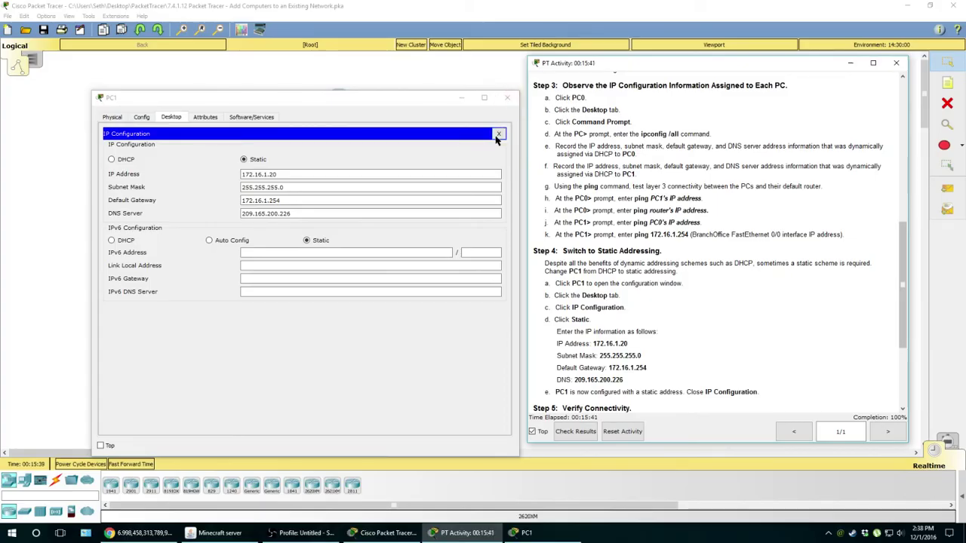
pyautogui.click(498, 133)
# - Scroll the instructions down and highlight the next verification steps
pyautogui.scroll(-3, 673, 316)
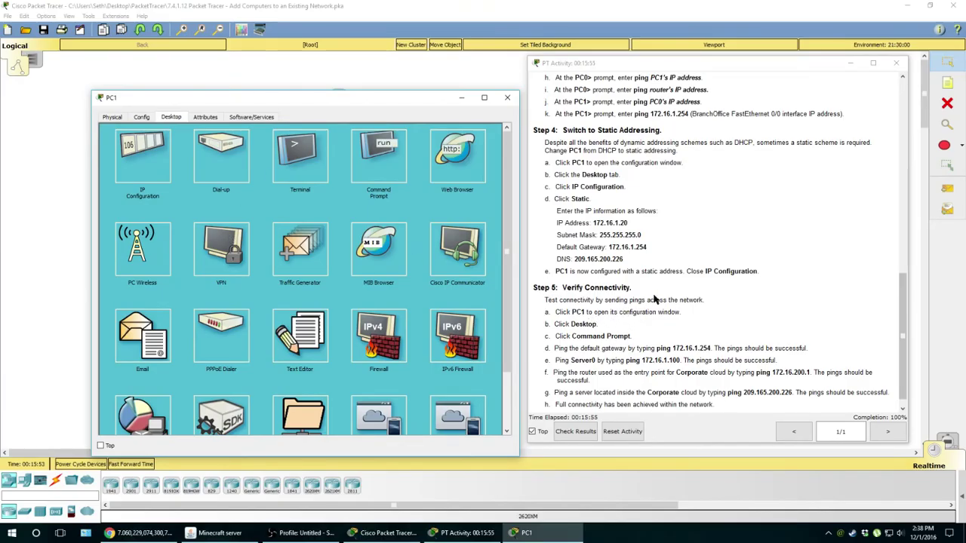
pyautogui.moveTo(686, 272); pyautogui.dragTo(757, 272)
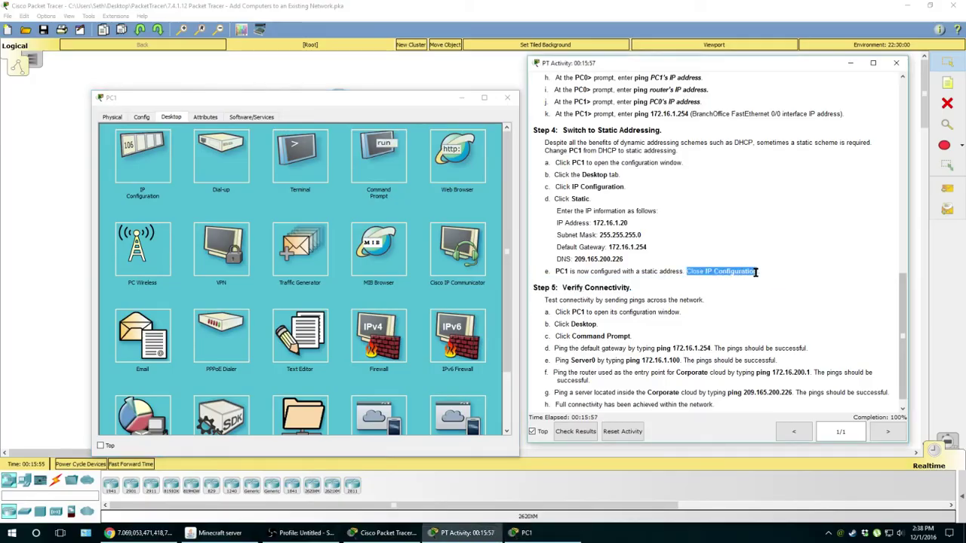
pyautogui.click(687, 324)
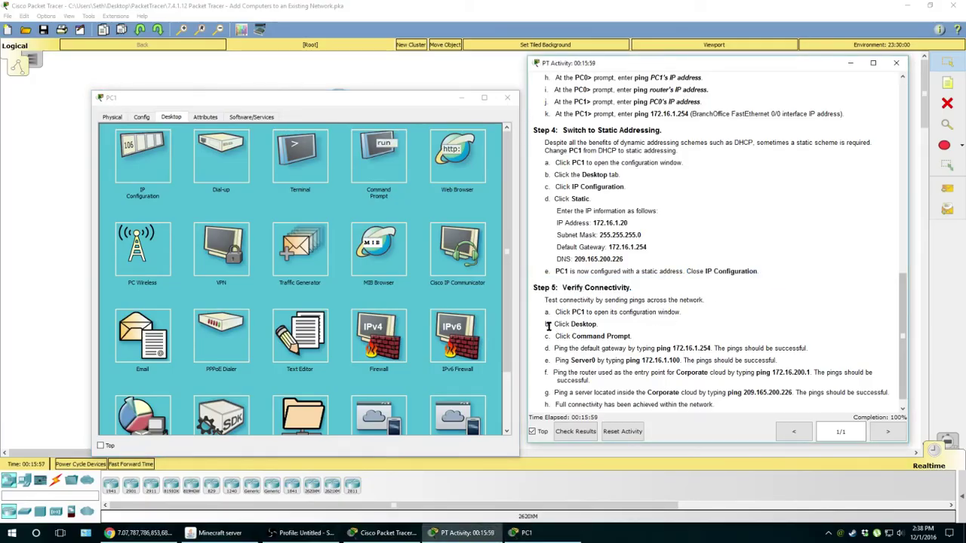
pyautogui.moveTo(554, 324); pyautogui.dragTo(632, 338)
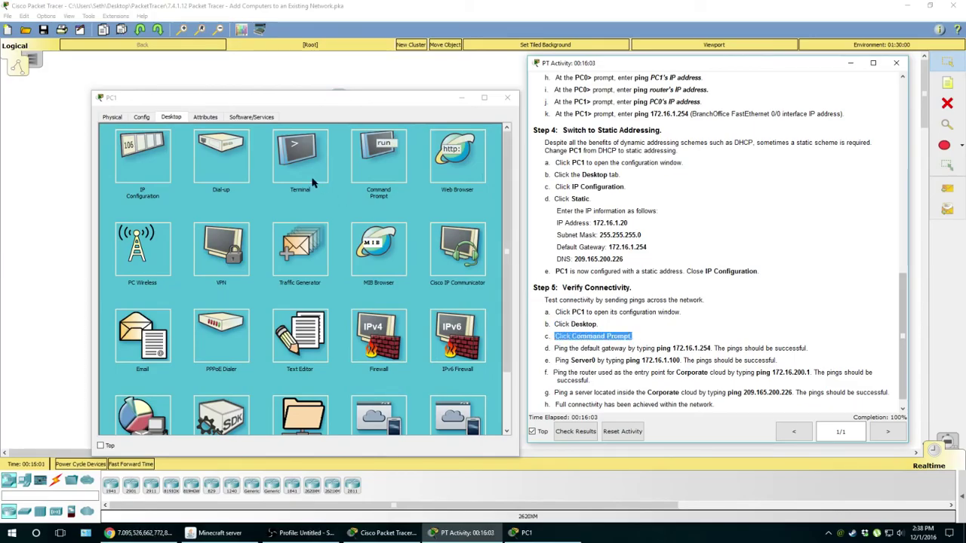
# - Run 'ping 172.16.1.254' in PC1's command prompt using the copied gateway address
pyautogui.click(378, 158)
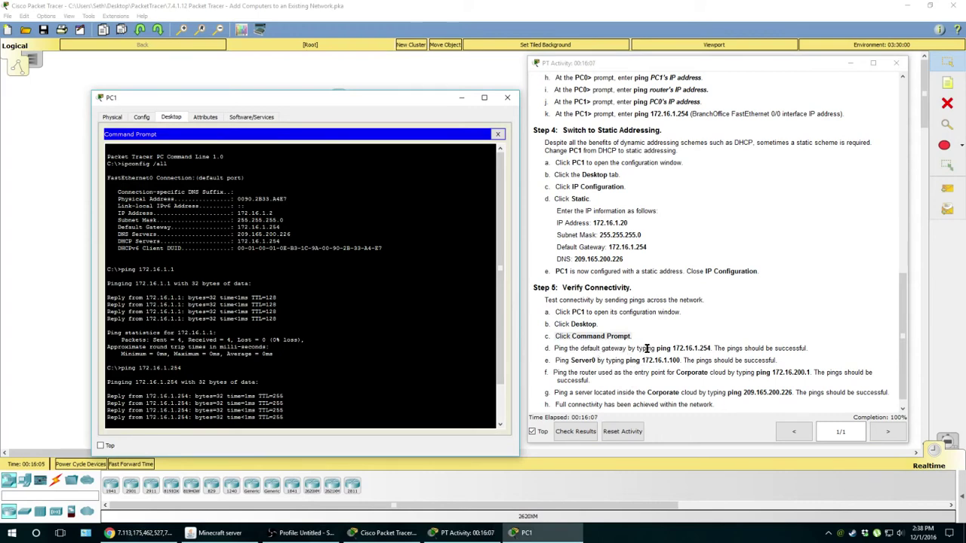
pyautogui.moveTo(672, 349); pyautogui.dragTo(711, 349)
pyautogui.hotkey('ctrl', 'c')
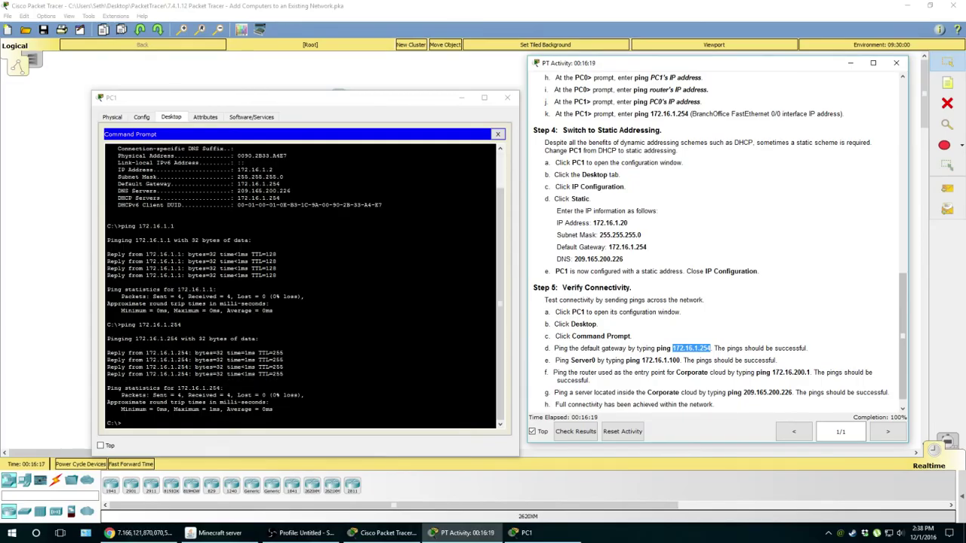
pyautogui.click(147, 427)
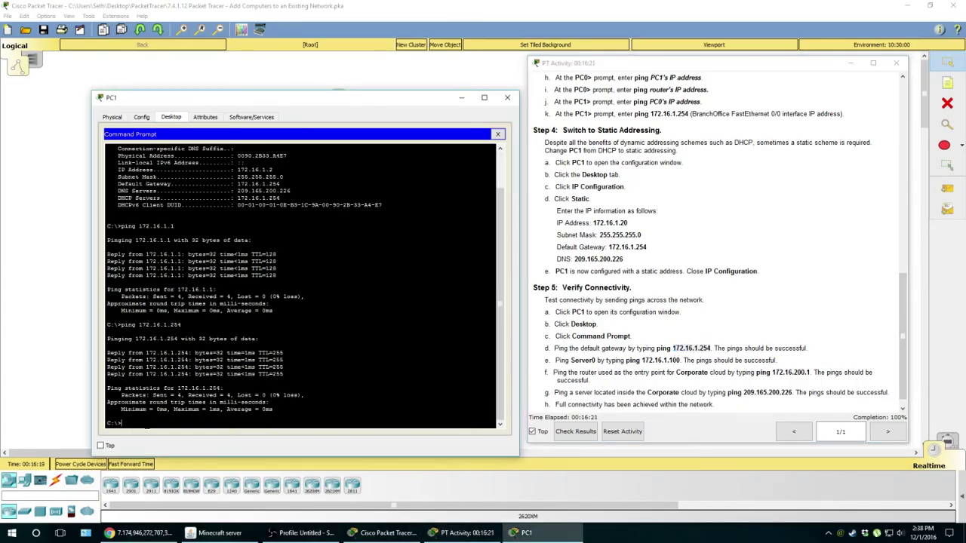
pyautogui.write('ping')
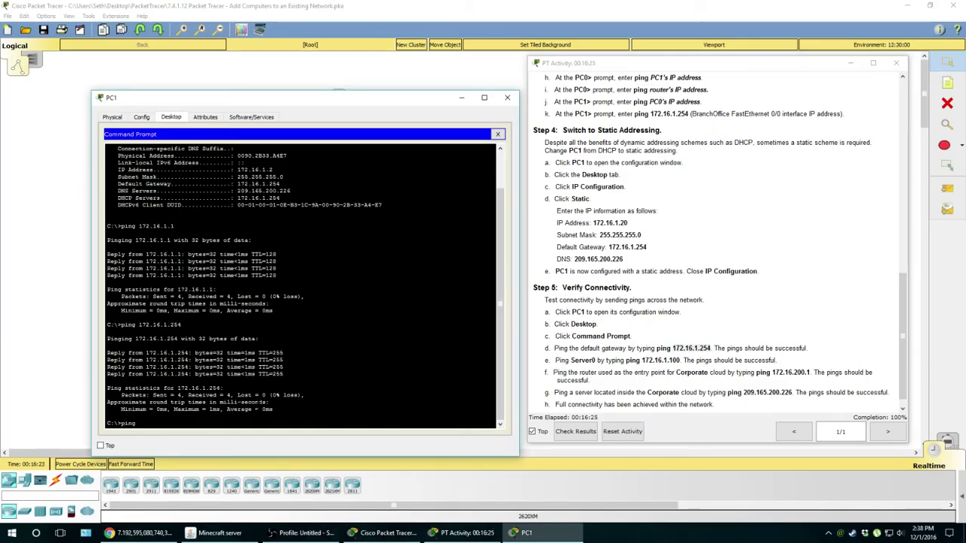
pyautogui.rightClick(258, 407)
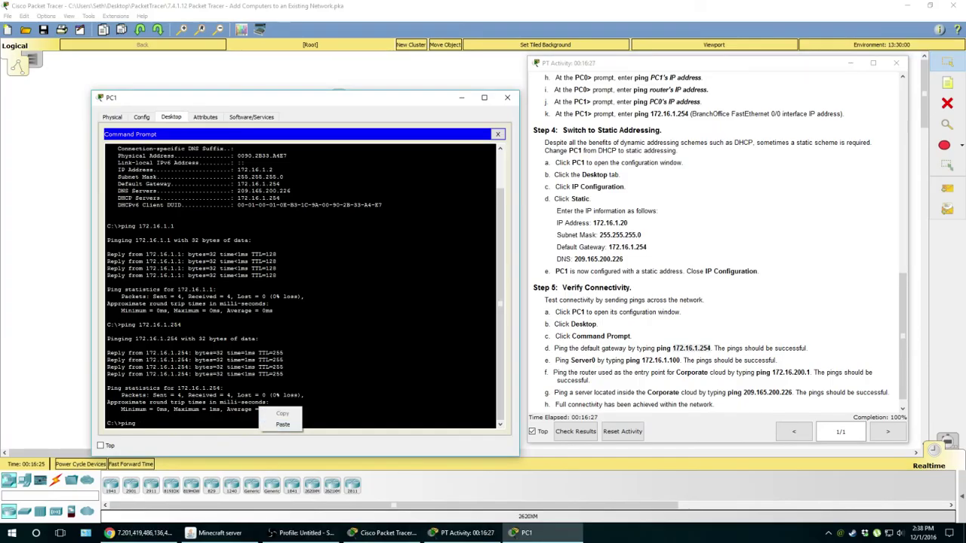
pyautogui.click(282, 424)
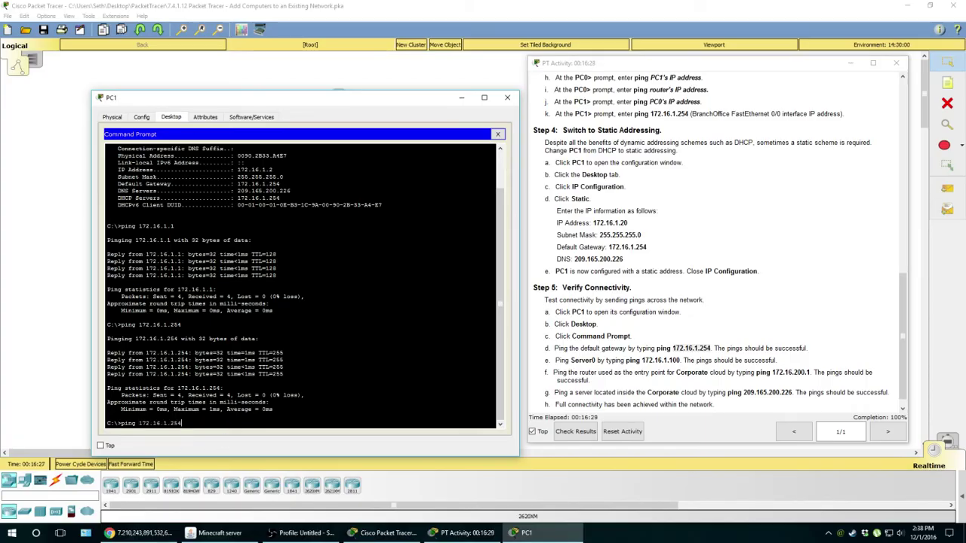
pyautogui.press('Return')
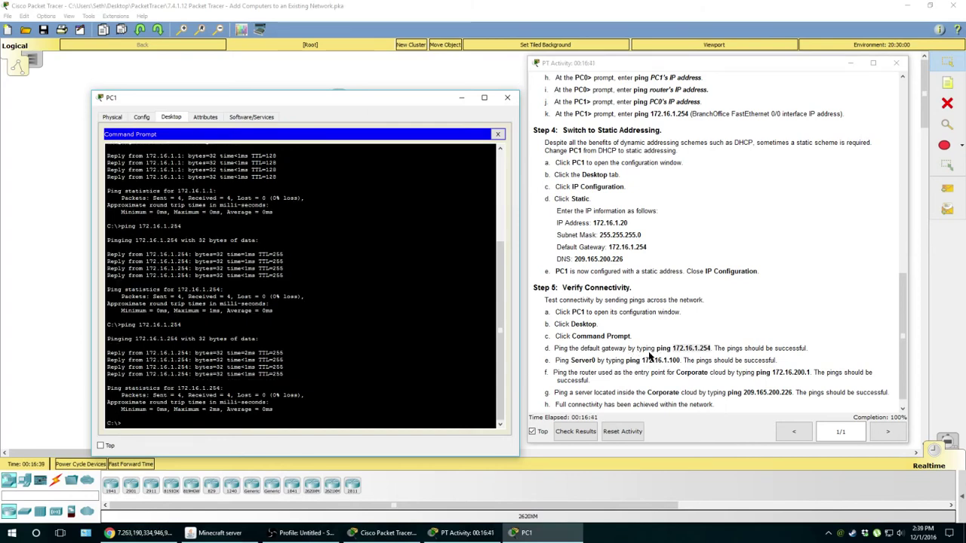
# - Copy 'ping 172.16.1.100' from the instructions and run it at PC1's prompt to reach Server0
pyautogui.click(651, 357)
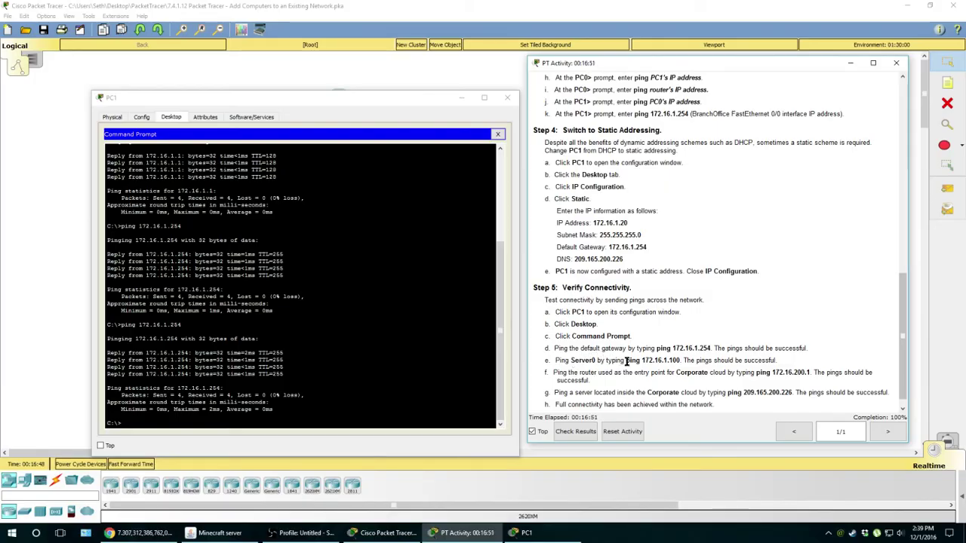
pyautogui.moveTo(625, 362); pyautogui.dragTo(681, 363)
pyautogui.hotkey('ctrl', 'c')
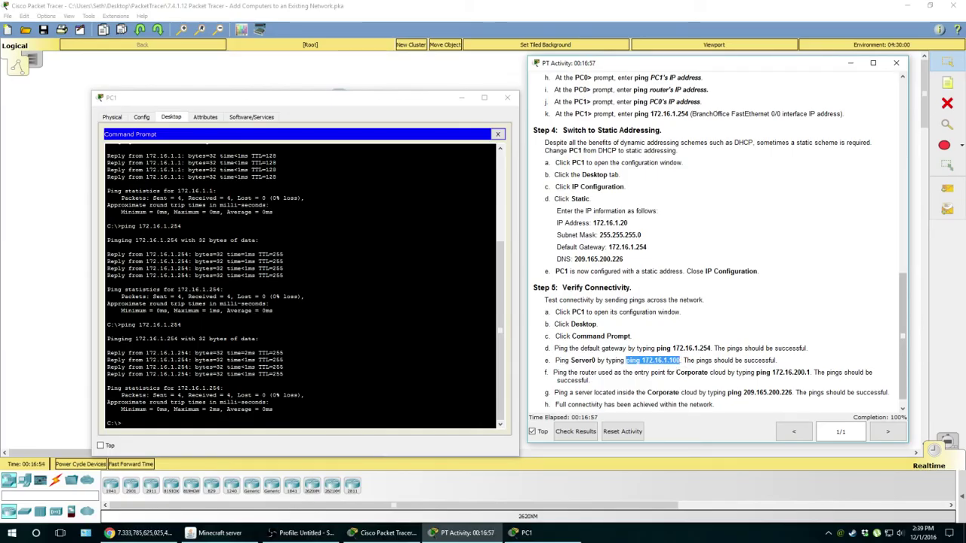
pyautogui.rightClick(278, 425)
pyautogui.click(297, 439)
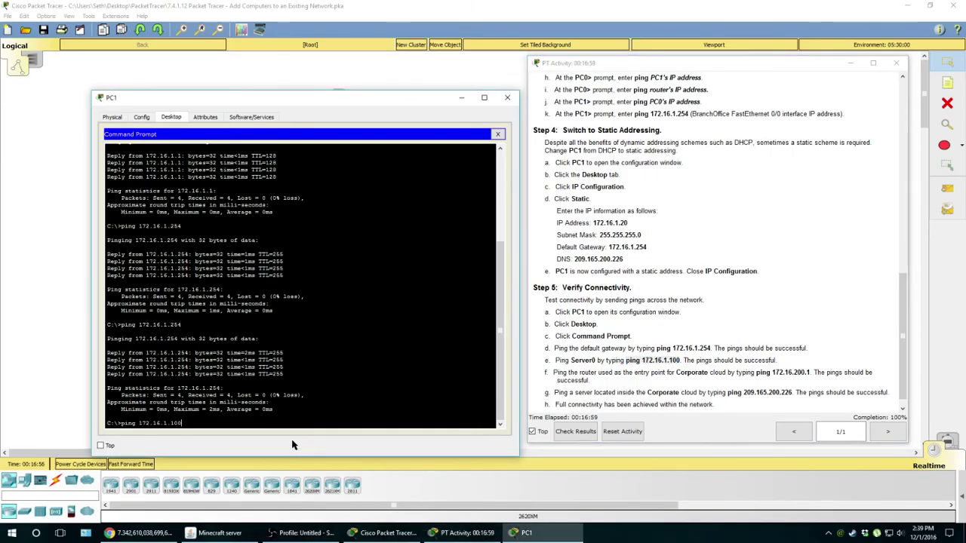
pyautogui.press('Return')
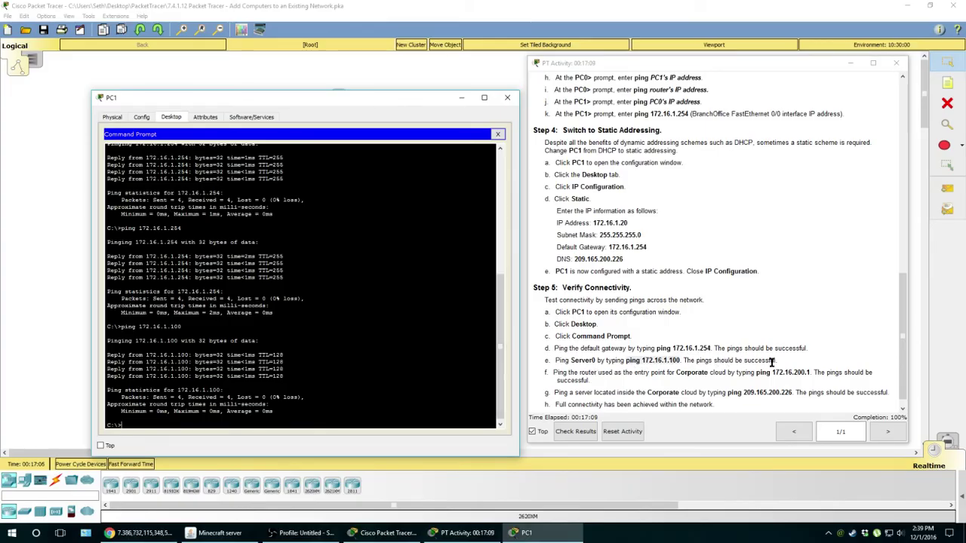
pyautogui.scroll(-1, 669, 362)
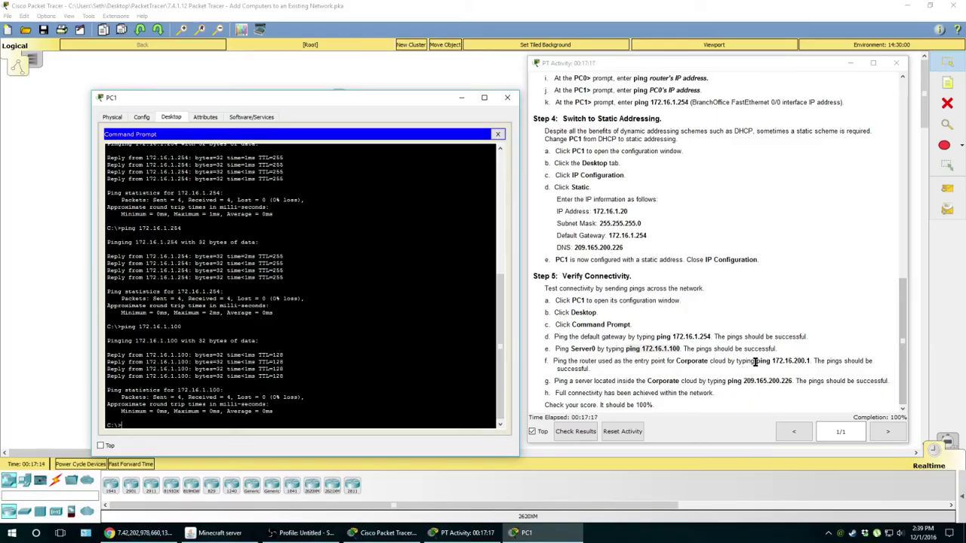
# - Paste and run 'ping 172.16.200.1' at PC1's prompt to test the Corporate router
pyautogui.moveTo(755, 361); pyautogui.dragTo(811, 363)
pyautogui.hotkey('ctrl', 'c')
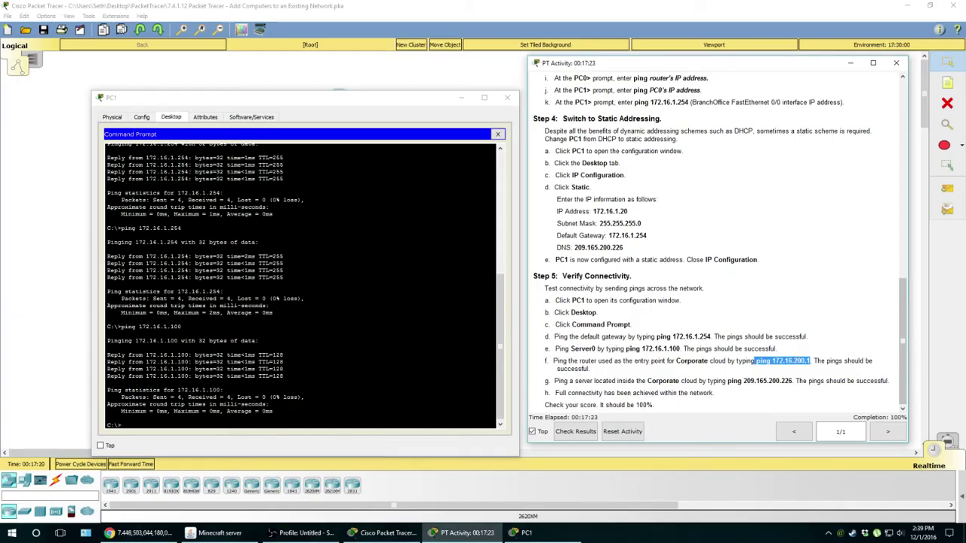
pyautogui.hotkey('alt', 'Tab')
pyautogui.rightClick(185, 424)
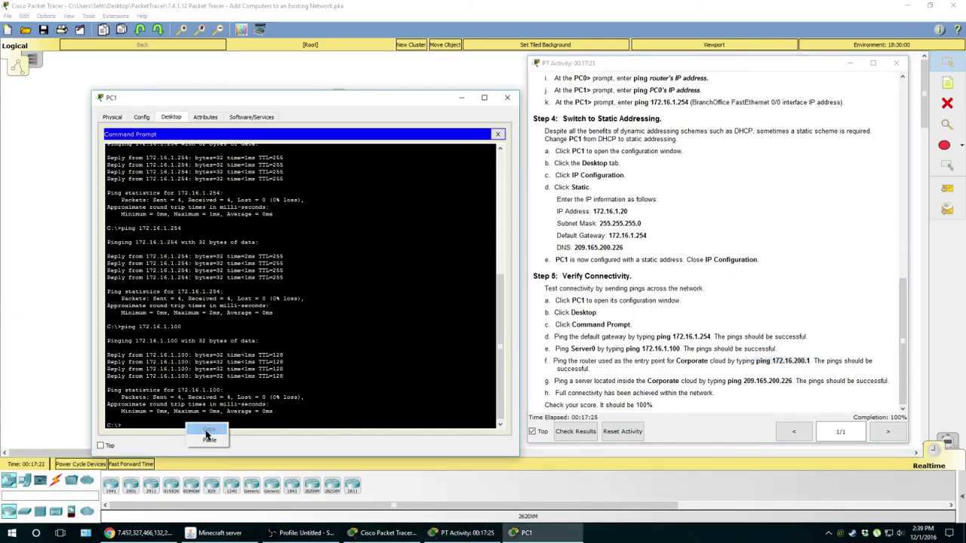
pyautogui.click(205, 441)
pyautogui.press('Return')
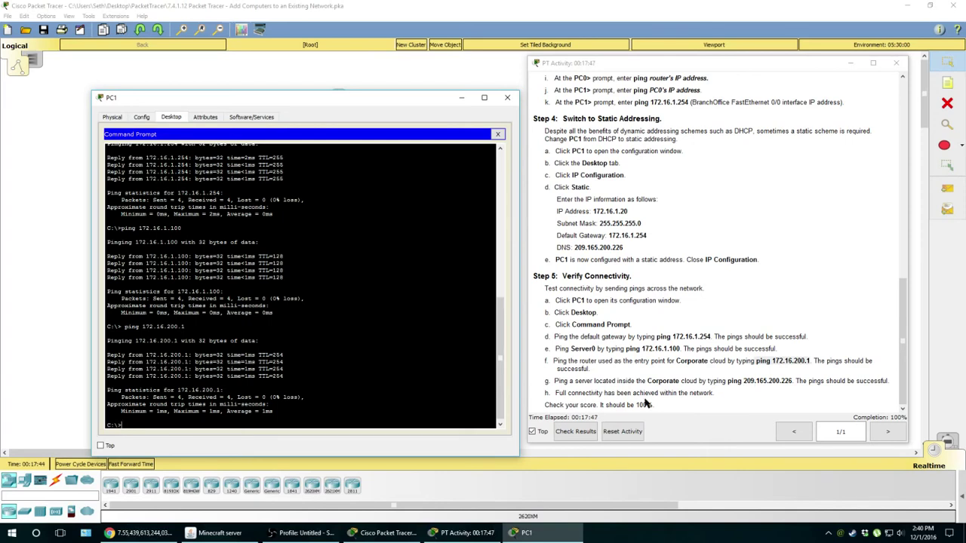
# - Copy 'ping 209.165.200.226' from step g and run it at PC1's prompt
pyautogui.moveTo(727, 383); pyautogui.dragTo(791, 379)
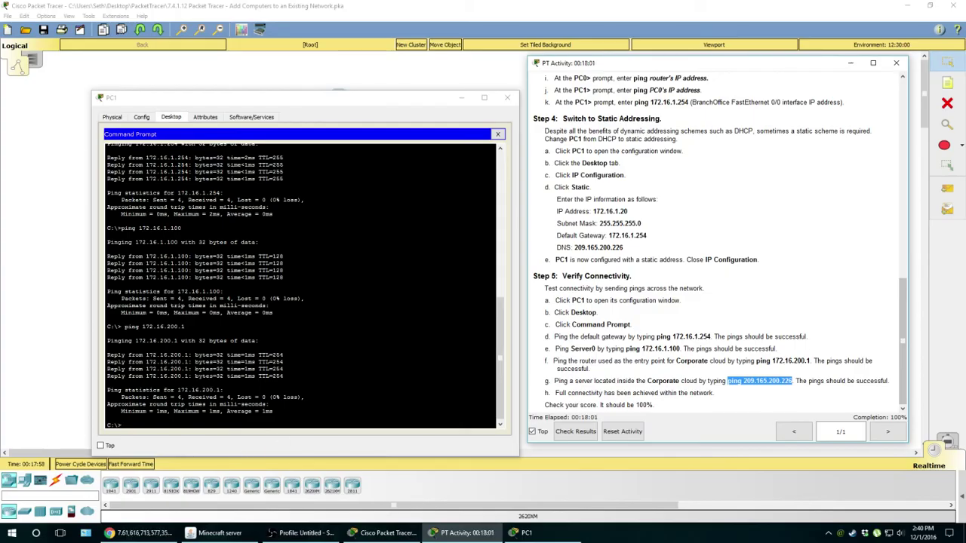
pyautogui.hotkey('alt', 'Tab')
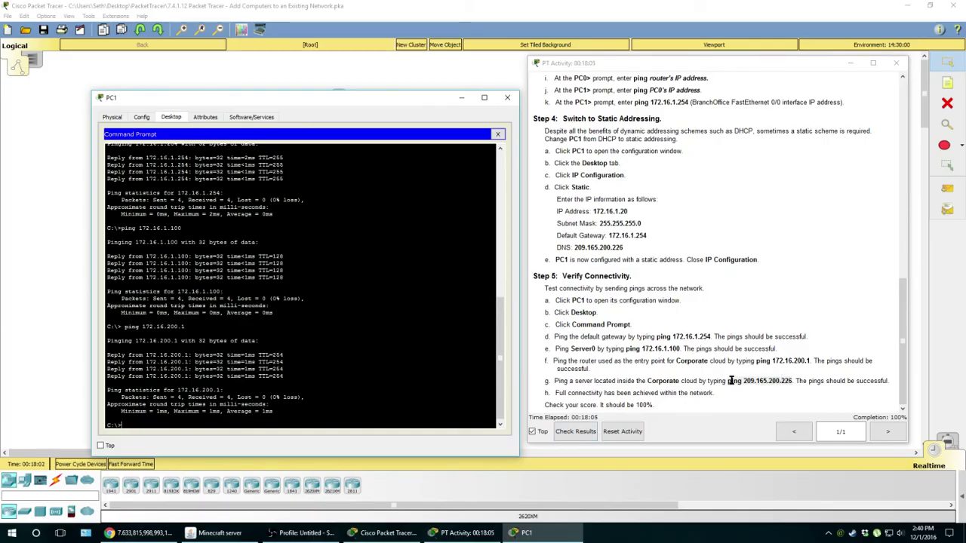
pyautogui.moveTo(729, 381); pyautogui.dragTo(771, 381)
pyautogui.hotkey('ctrl', 'c')
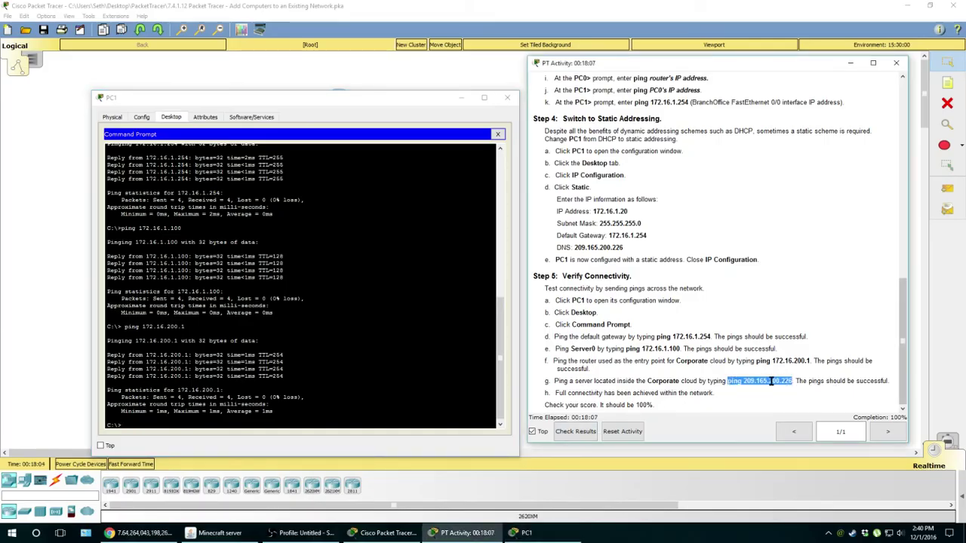
pyautogui.hotkey('alt', 'Tab')
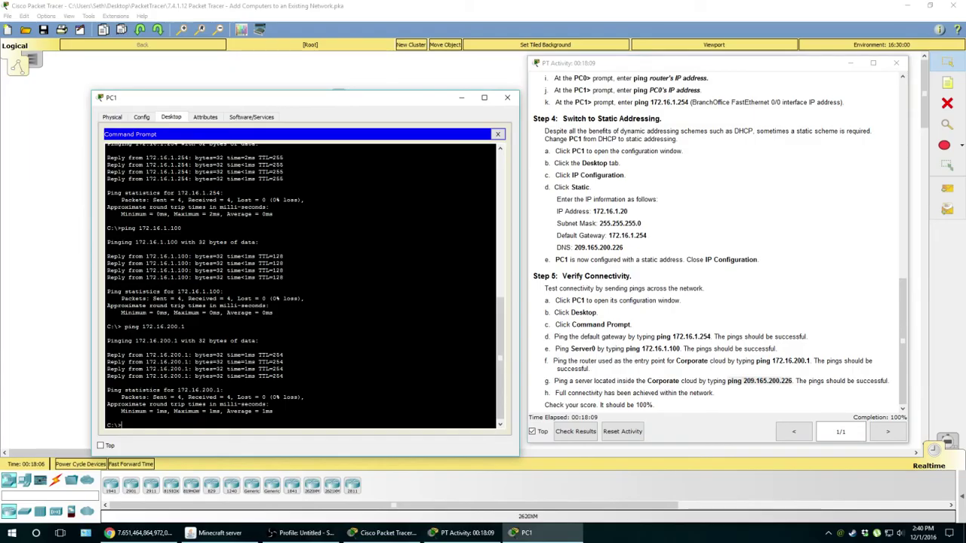
pyautogui.rightClick(294, 443)
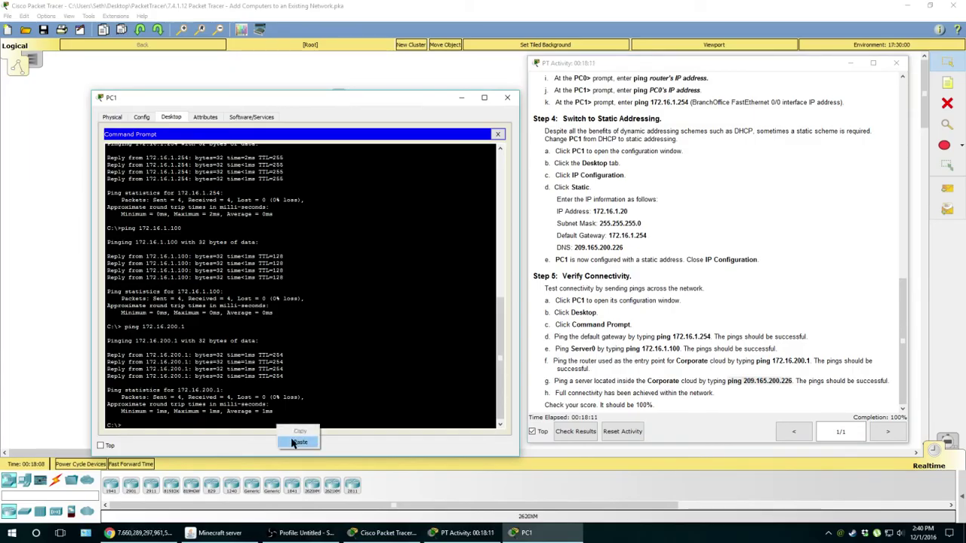
pyautogui.click(298, 437)
pyautogui.press('Return')
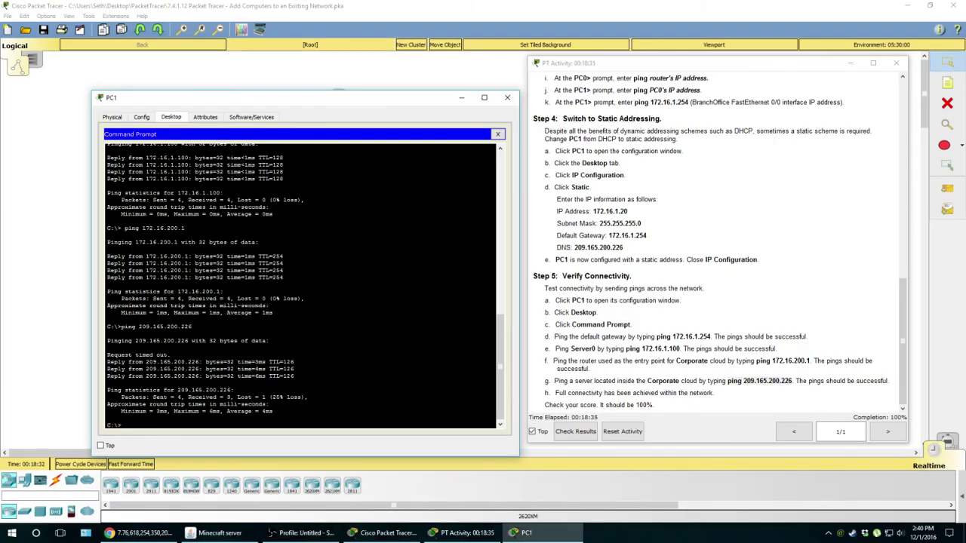
# - Rerun the ping to 209.165.200.226, now getting all 4 replies
pyautogui.rightClick(153, 426)
pyautogui.click(175, 441)
pyautogui.press('Return')
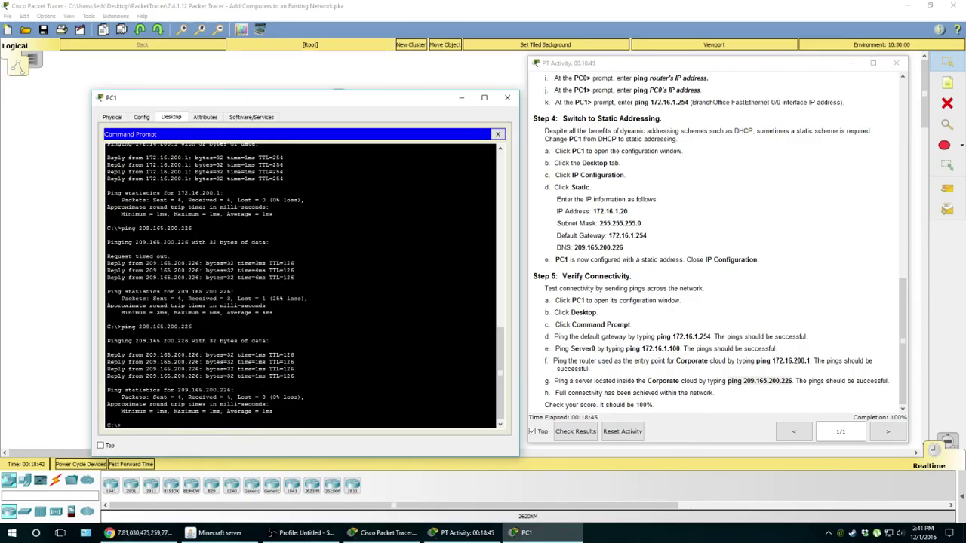
# - Highlight the 25% loss, packet counts and Request timed out lines from the first ping
pyautogui.moveTo(259, 299); pyautogui.dragTo(299, 298)
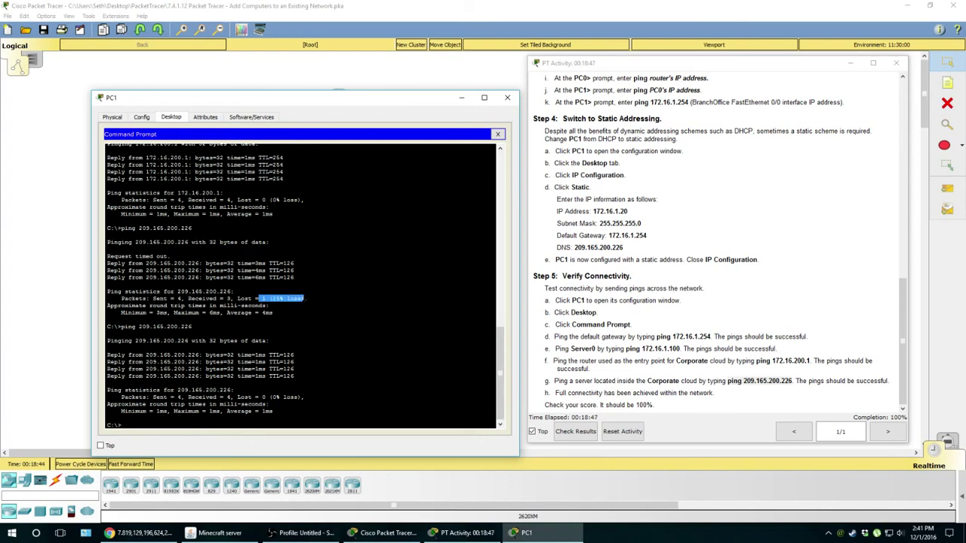
pyautogui.click(305, 299)
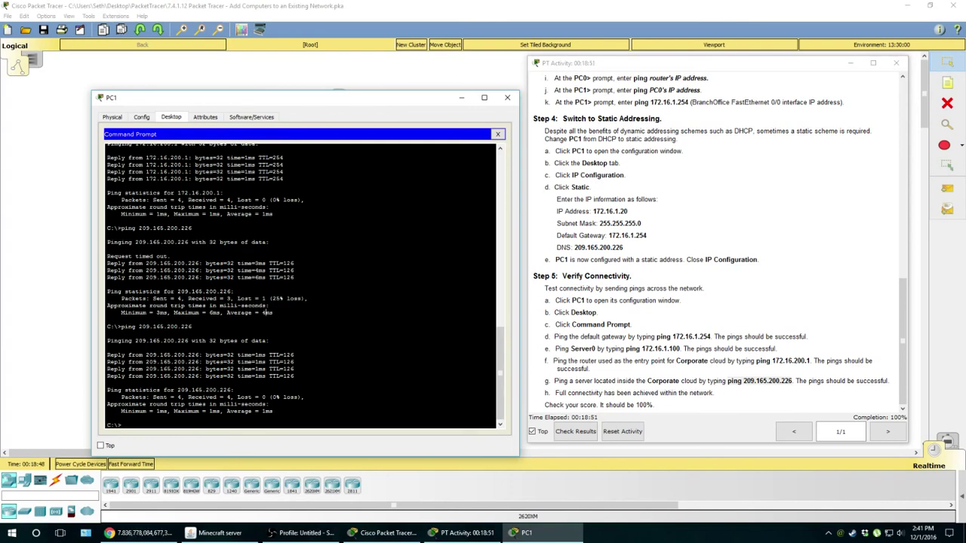
pyautogui.moveTo(236, 298); pyautogui.dragTo(281, 299)
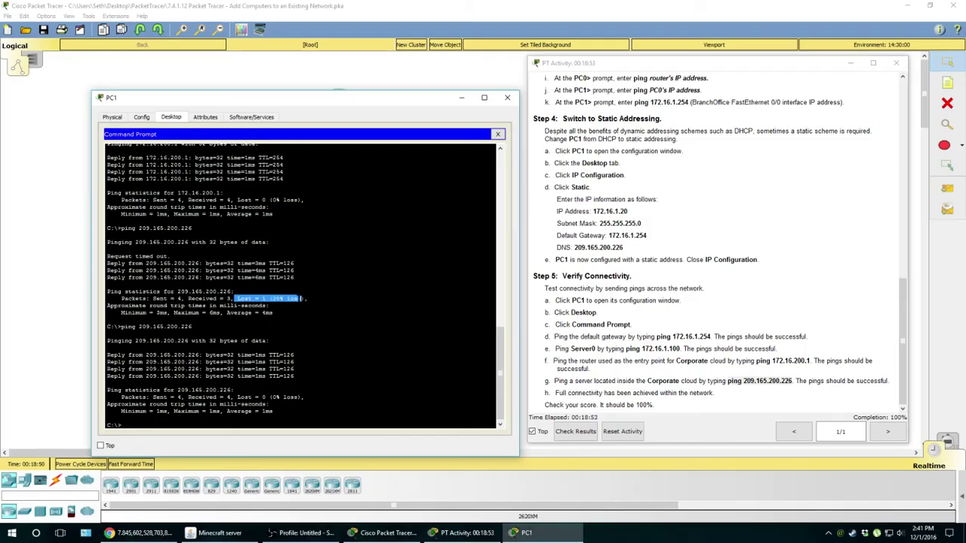
pyautogui.click(269, 312)
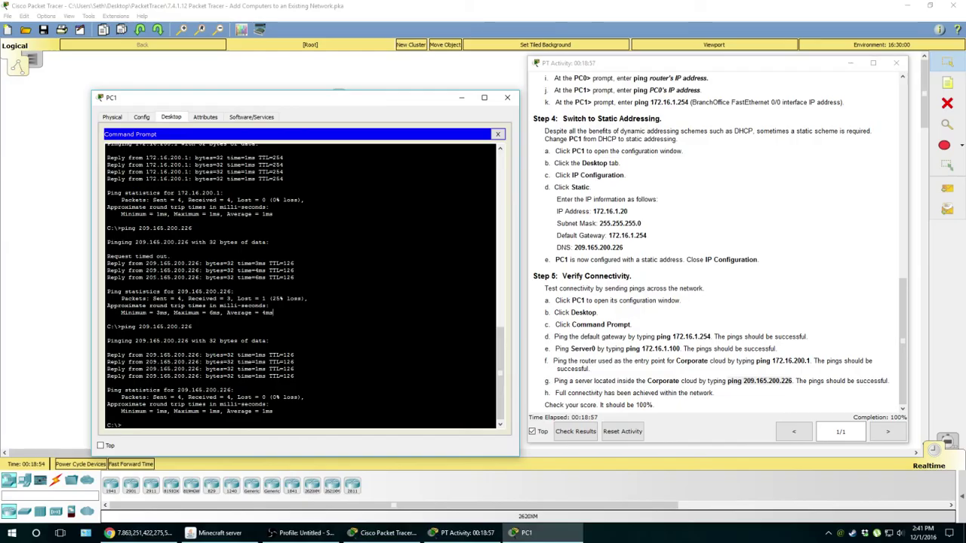
pyautogui.moveTo(152, 299); pyautogui.dragTo(193, 299)
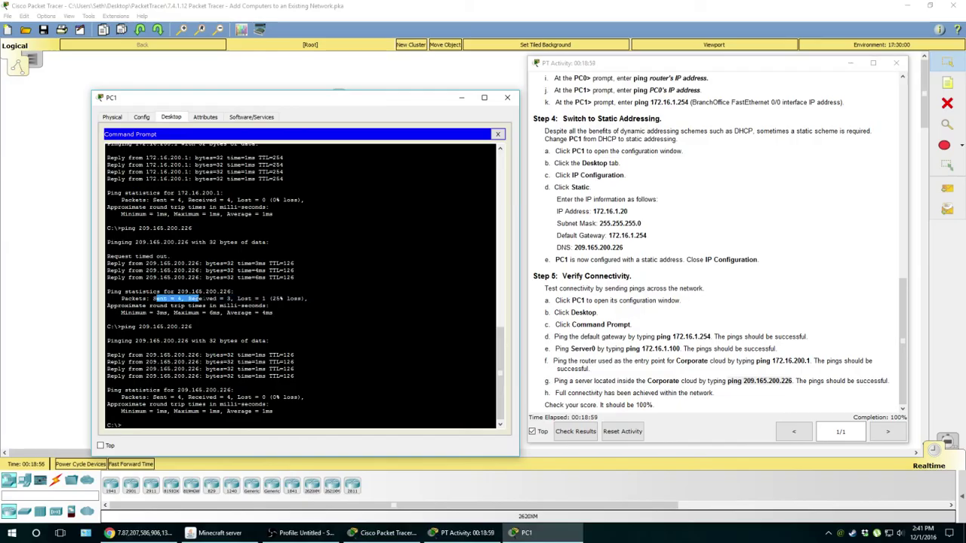
pyautogui.click(234, 291)
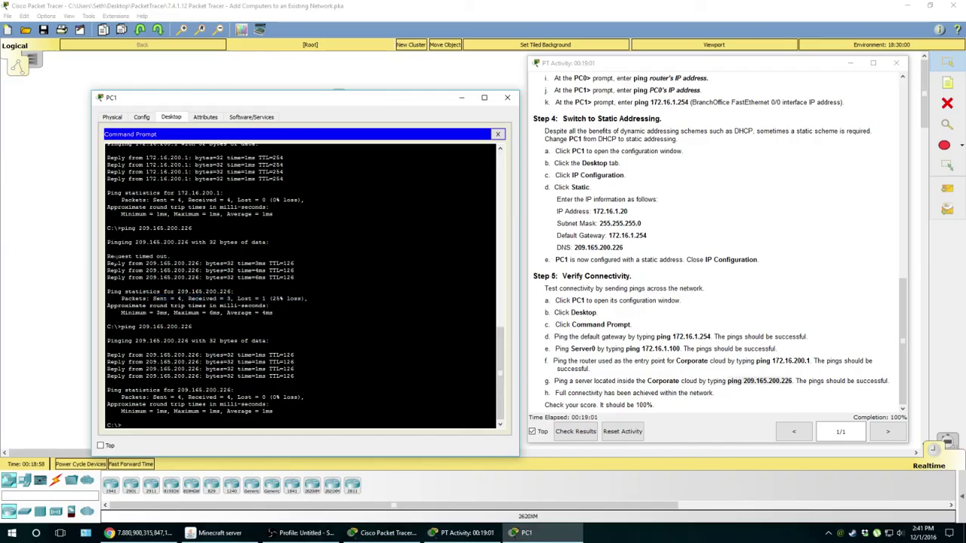
pyautogui.moveTo(108, 256); pyautogui.dragTo(167, 257)
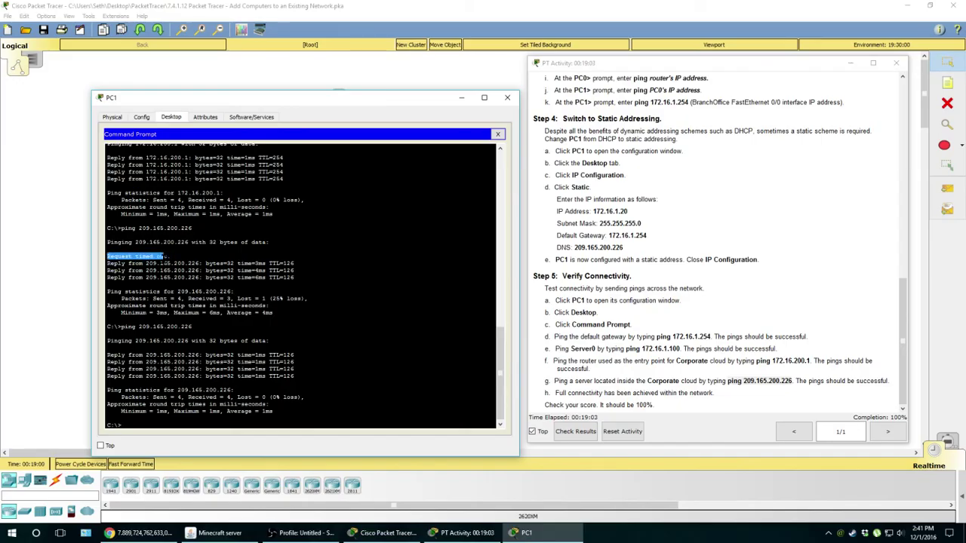
pyautogui.click(109, 256)
pyautogui.moveTo(109, 257); pyautogui.dragTo(172, 278)
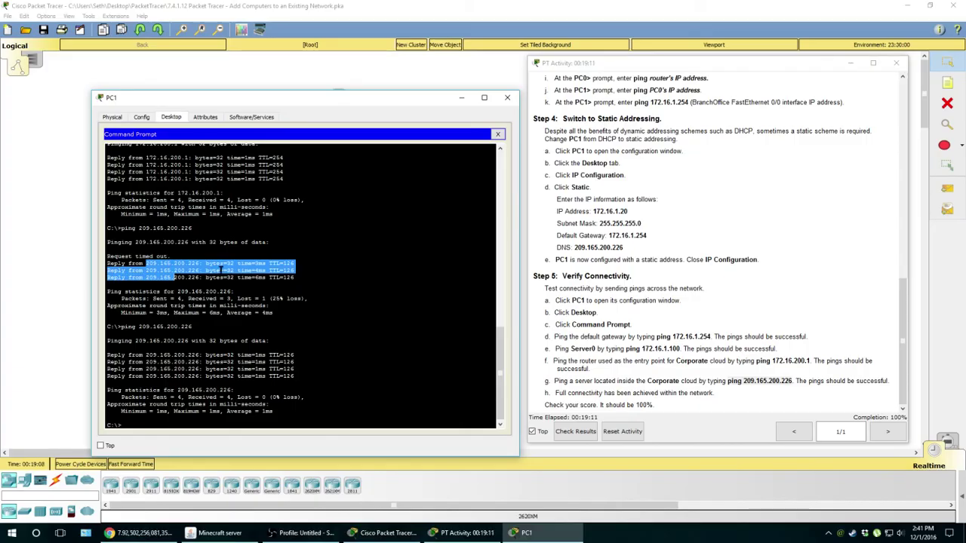
pyautogui.click(223, 270)
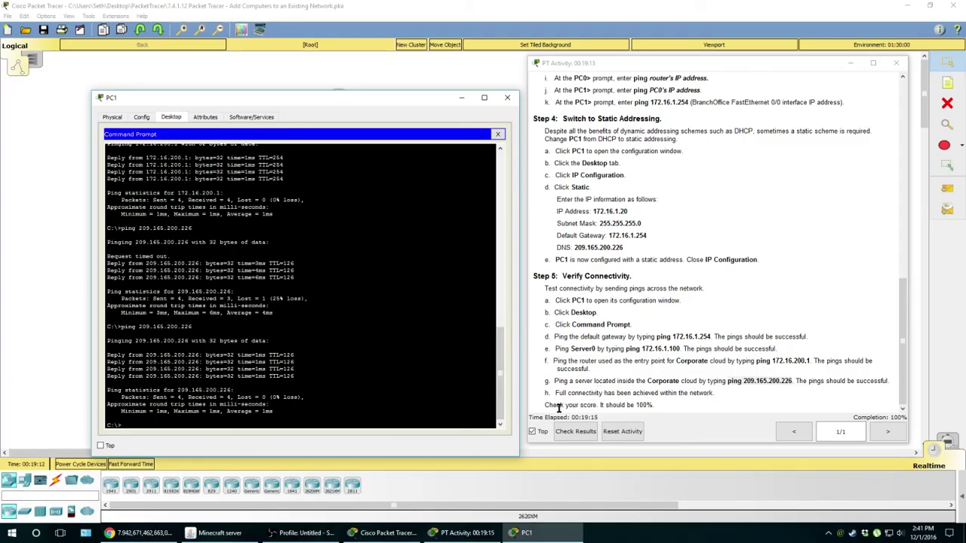
# - Close PC1 and review Activity Results: 5/5 assessment items, connectivity tests and overall feedback
pyautogui.click(507, 97)
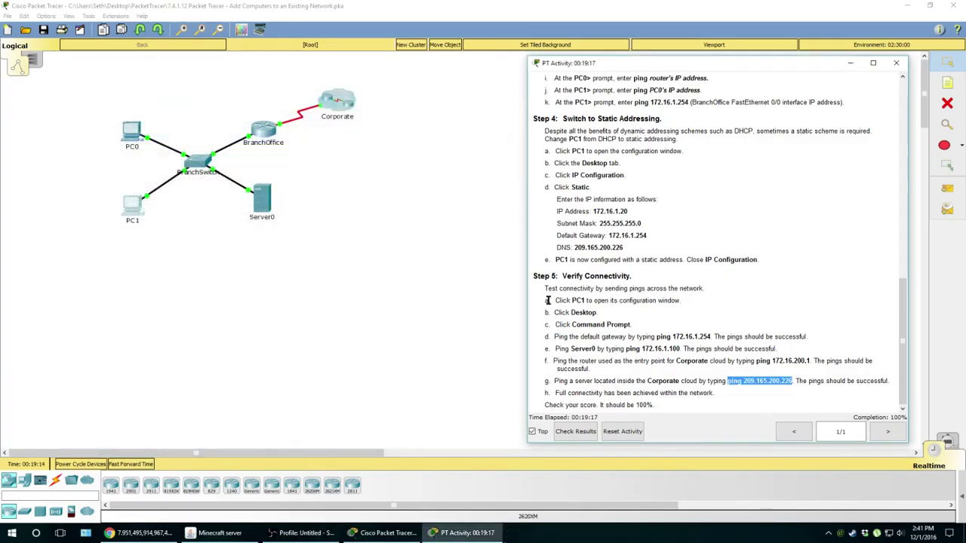
pyautogui.click(576, 433)
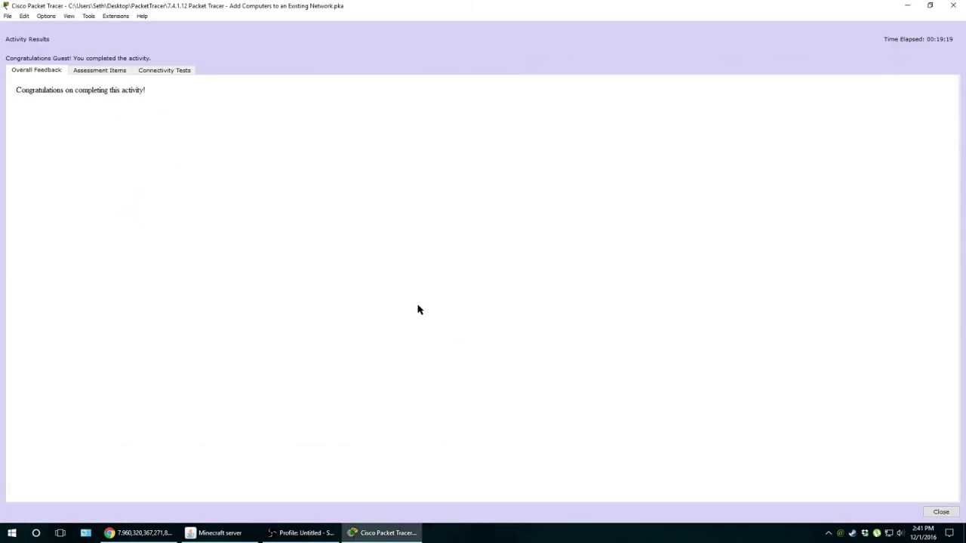
pyautogui.click(113, 73)
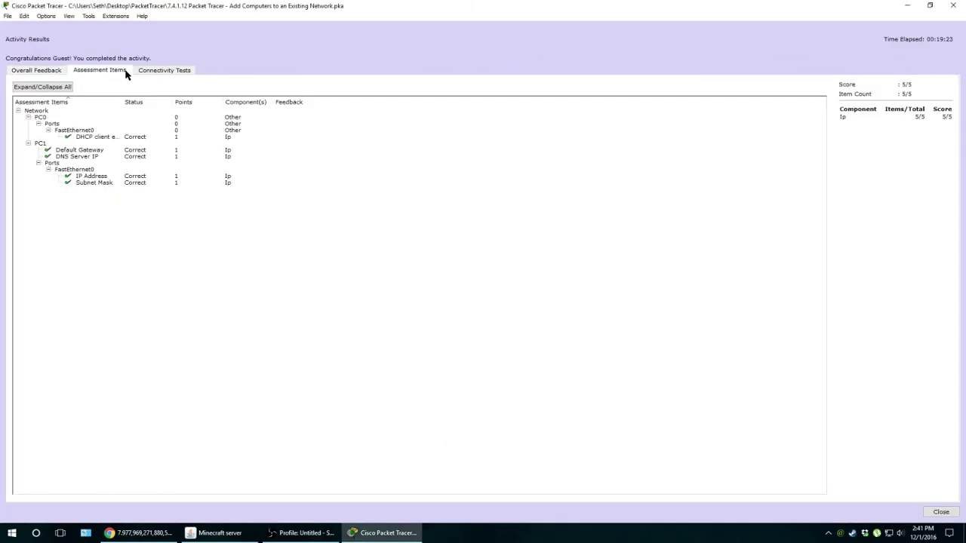
pyautogui.click(167, 70)
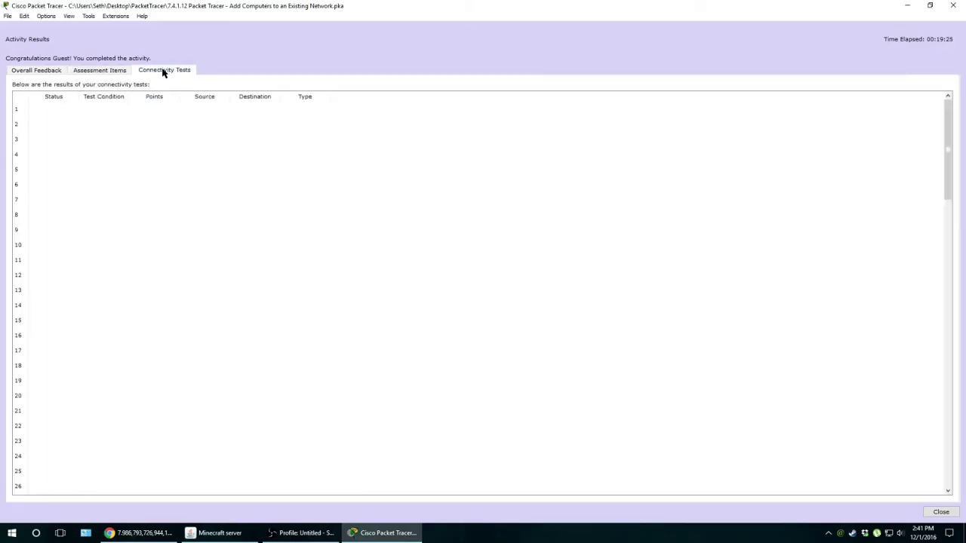
pyautogui.click(94, 71)
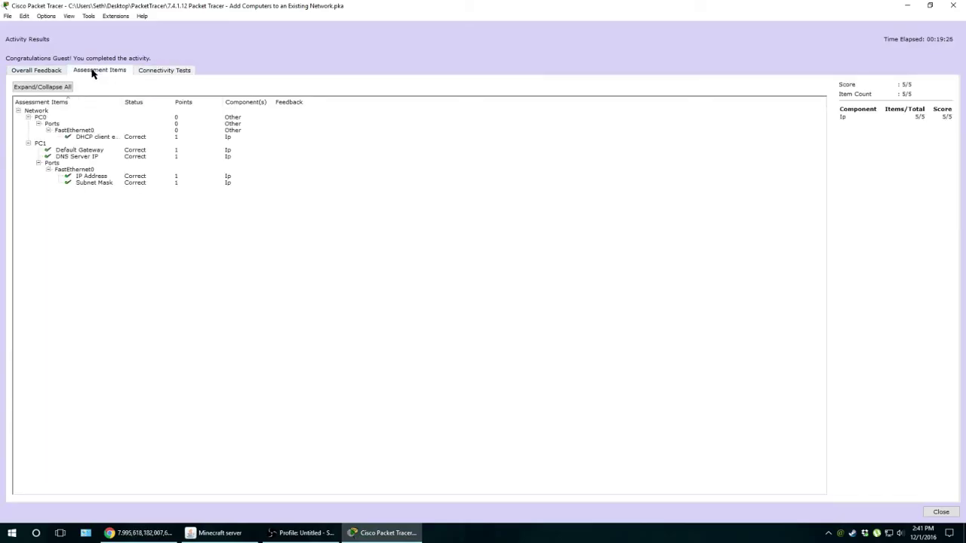
pyautogui.click(40, 70)
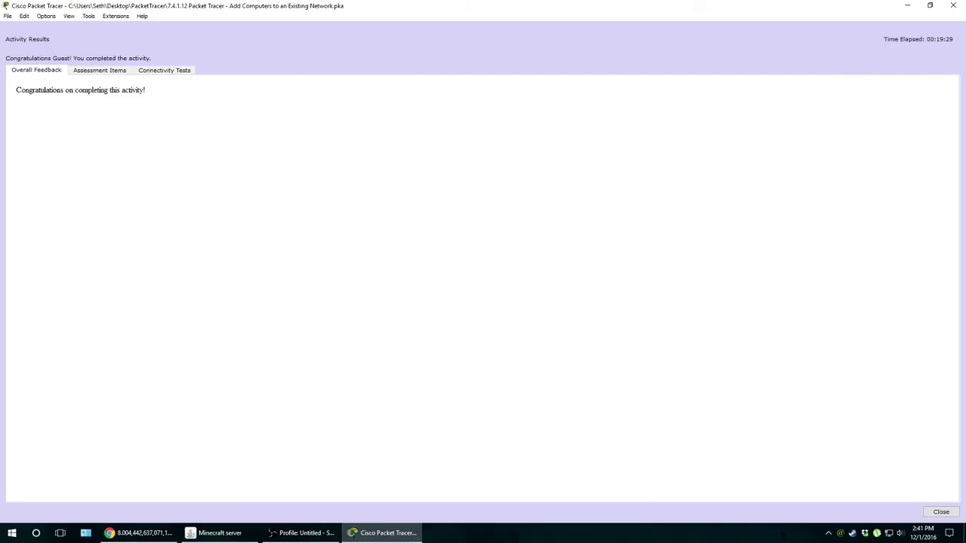
# - Close the Activity Results and bring Packet Tracer back to the front
pyautogui.click(936, 511)
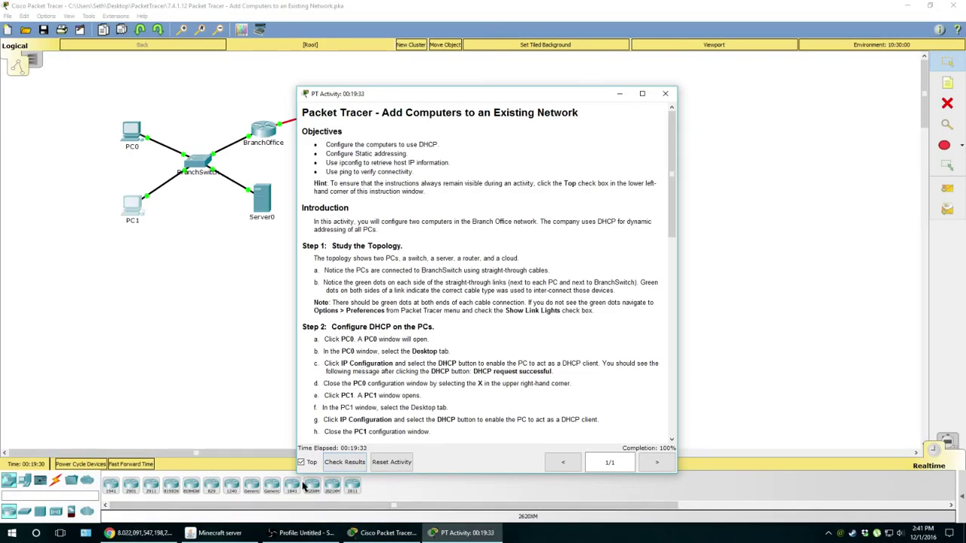
pyautogui.click(291, 535)
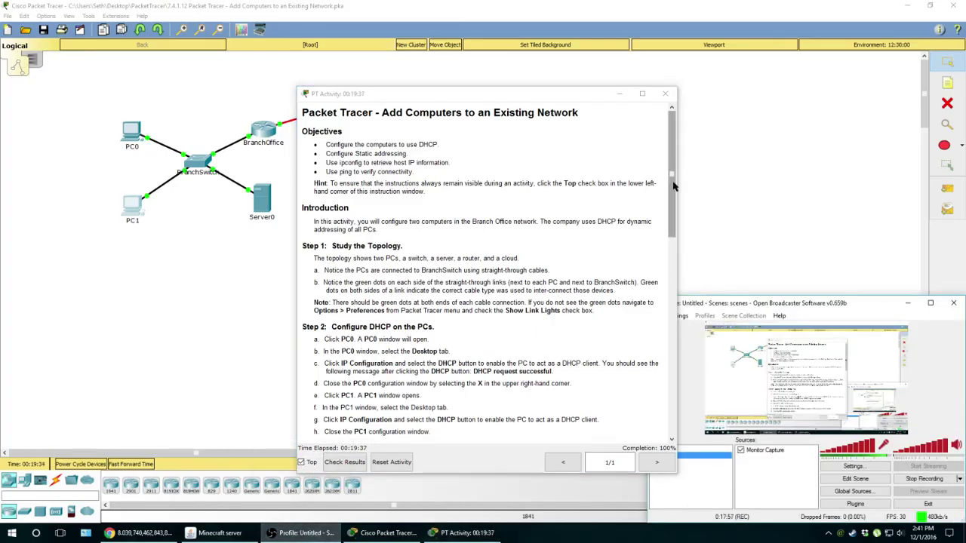
pyautogui.click(747, 142)
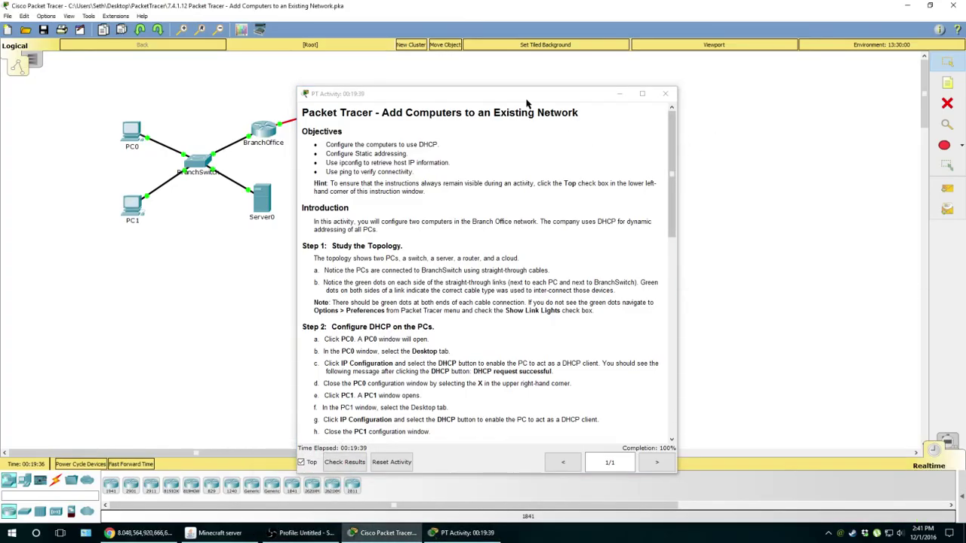
# - Reposition and shorten the PT Activity instructions window beside the Branch Office topology
pyautogui.moveTo(519, 97); pyautogui.dragTo(720, 70)
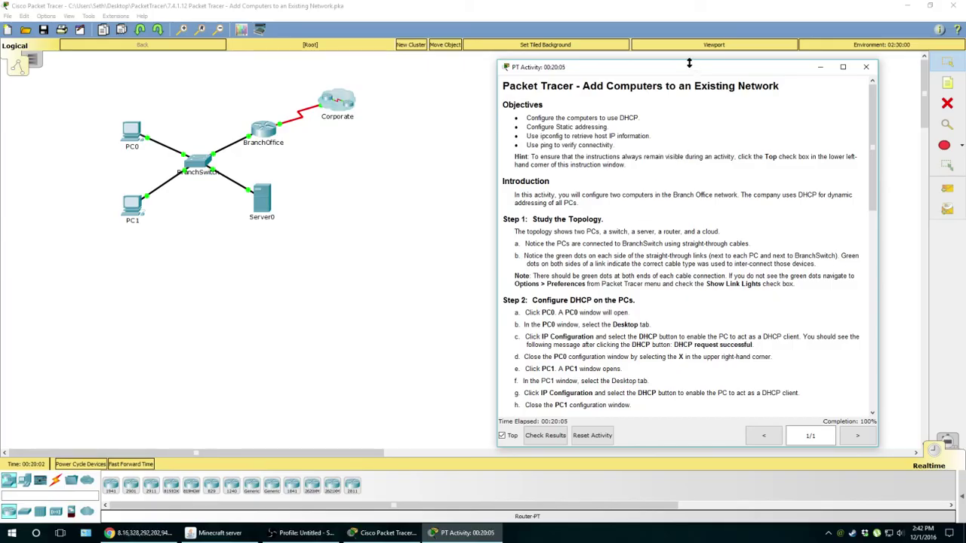
pyautogui.moveTo(690, 63); pyautogui.dragTo(690, 53)
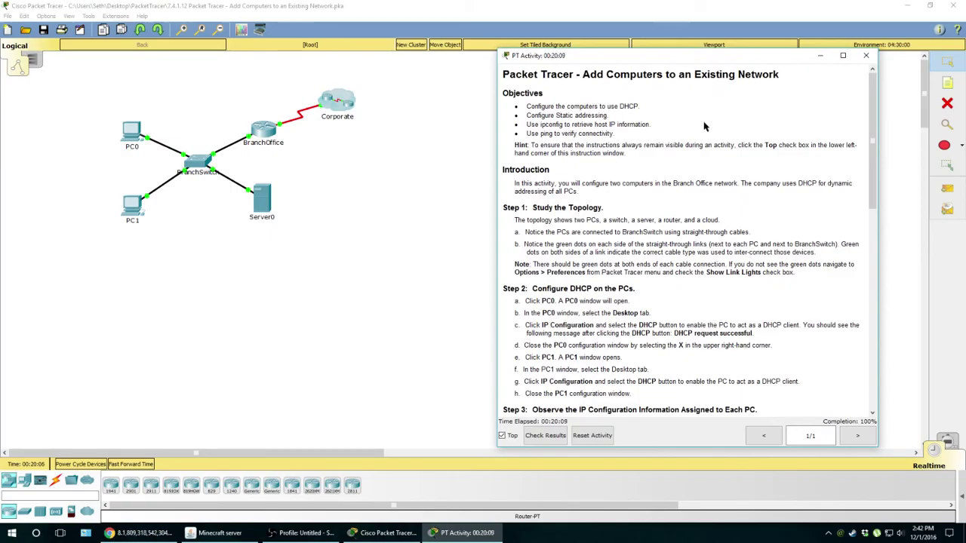
pyautogui.moveTo(712, 49); pyautogui.dragTo(712, 59)
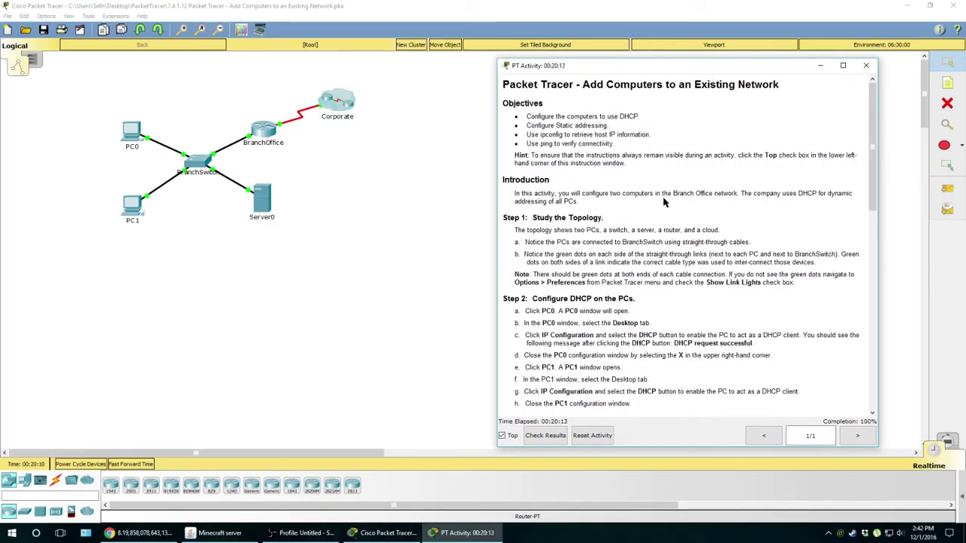
pyautogui.moveTo(686, 68); pyautogui.dragTo(692, 66)
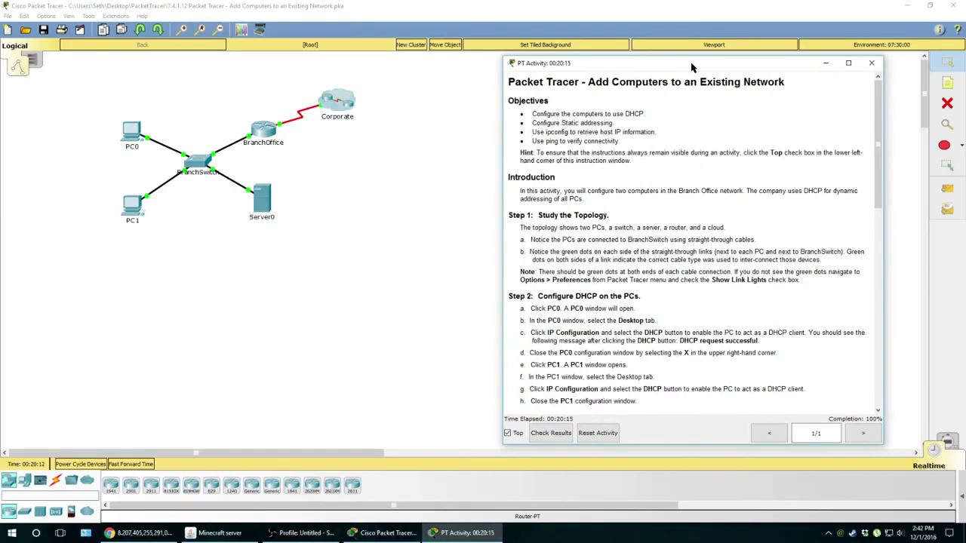